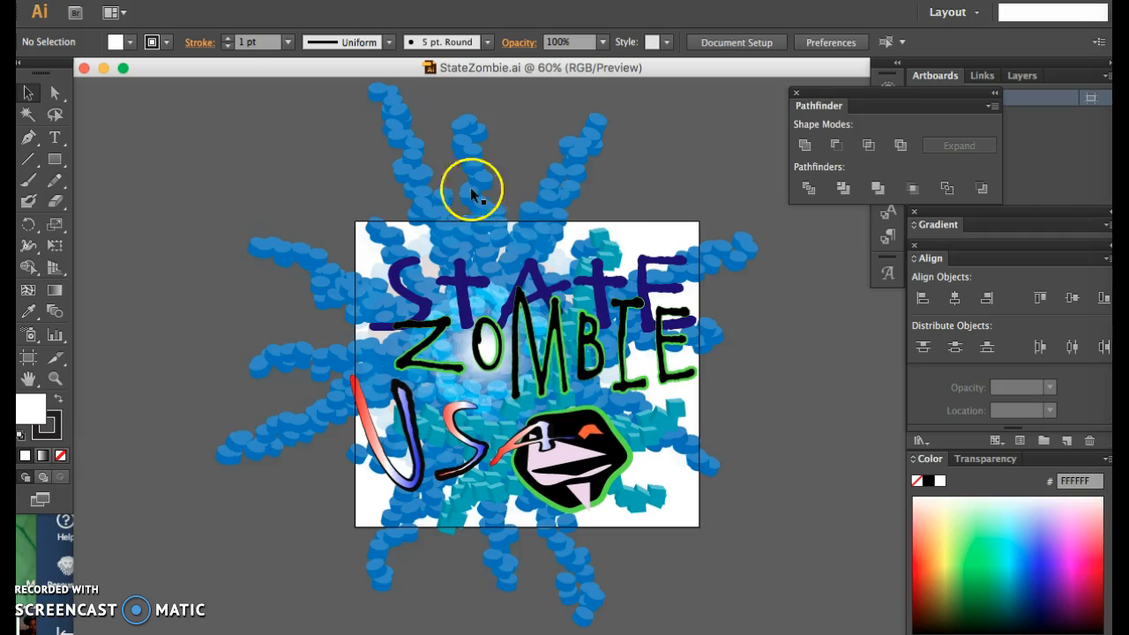
Close the StateZombie.ai document, then minimize the browser window and return to Illustrator
left_click(145, 0)
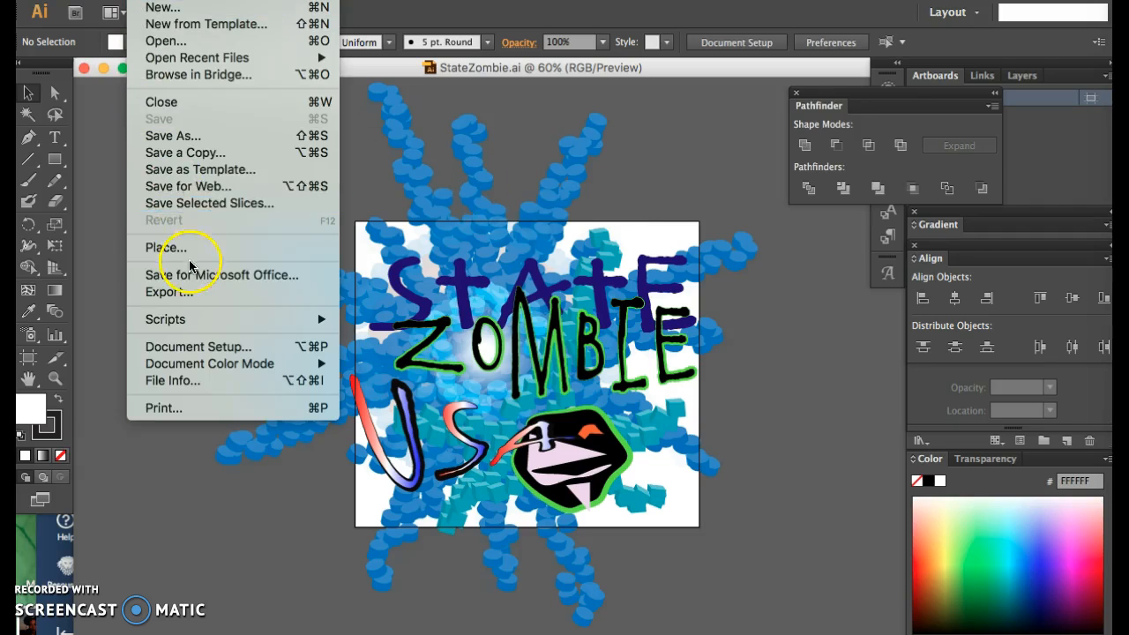
left_click(184, 101)
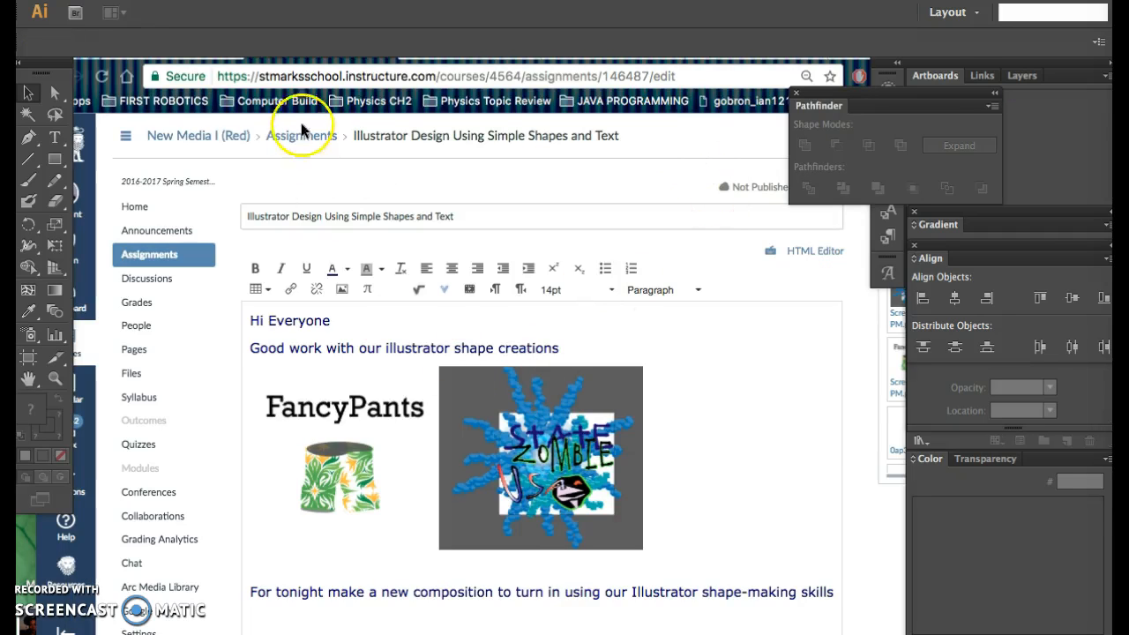
left_click(104, 63)
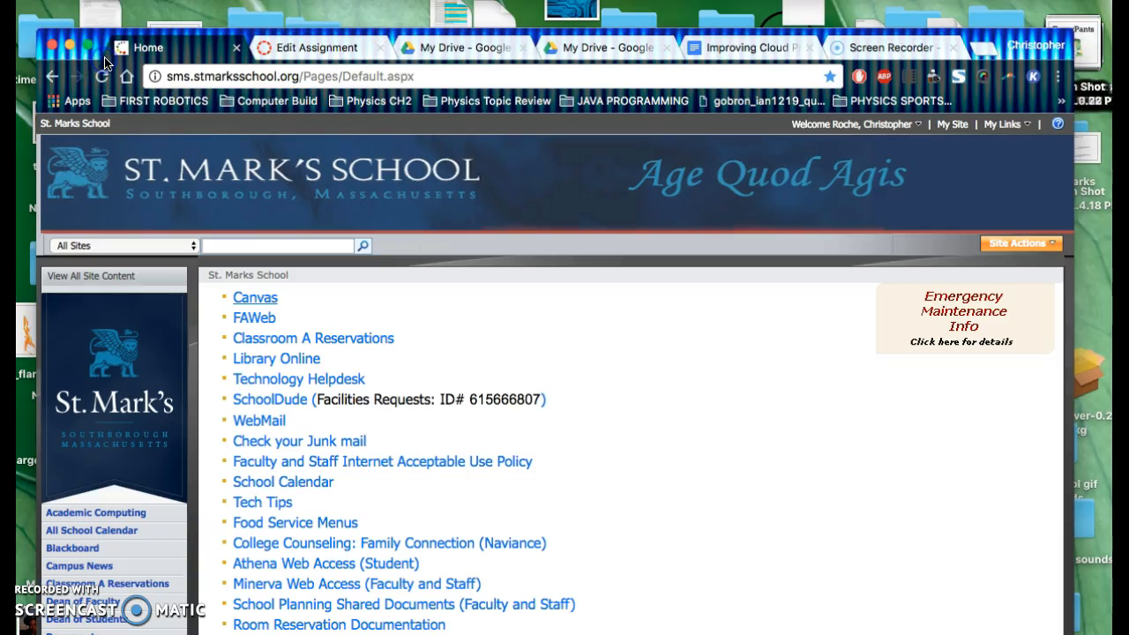
left_click(70, 45)
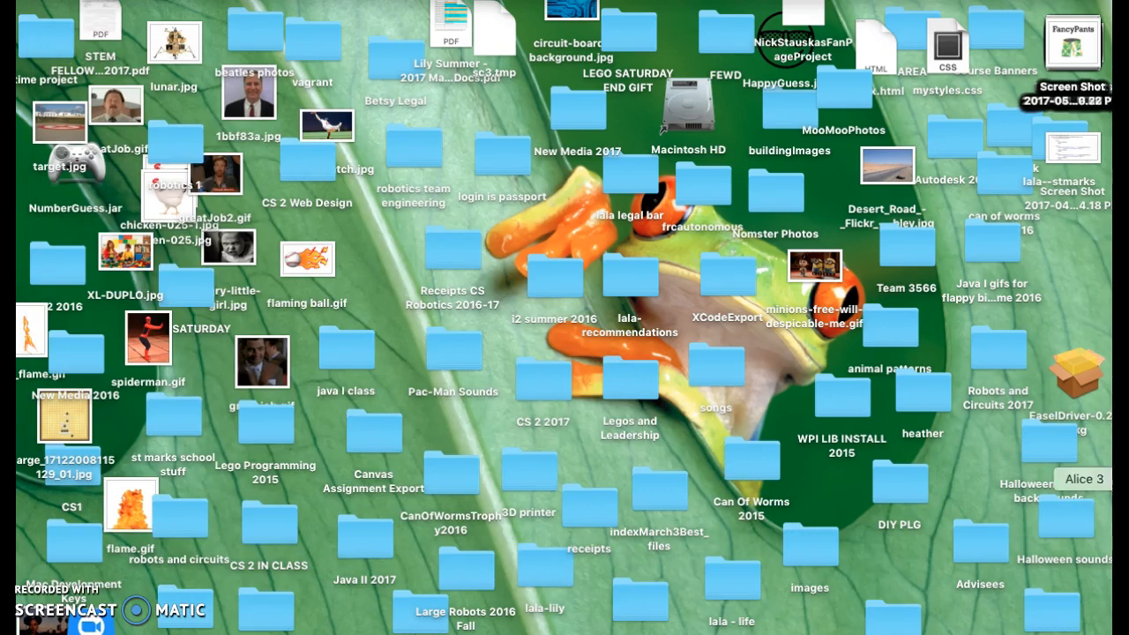
left_click(1113, 550)
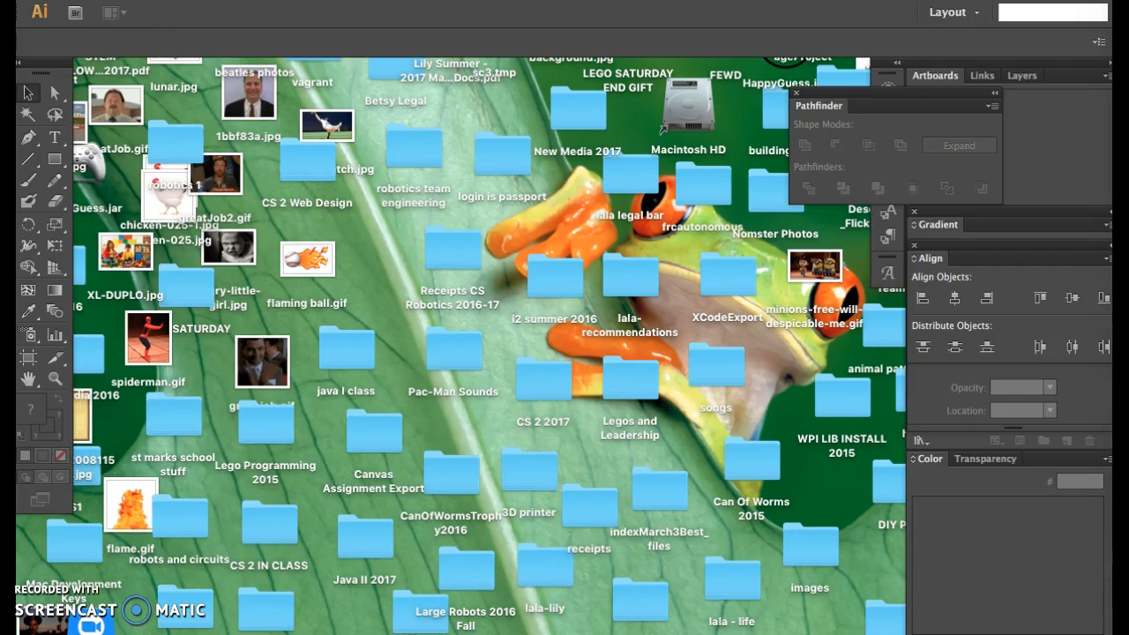
Start a new document and name it Design 3
left_click(142, 0)
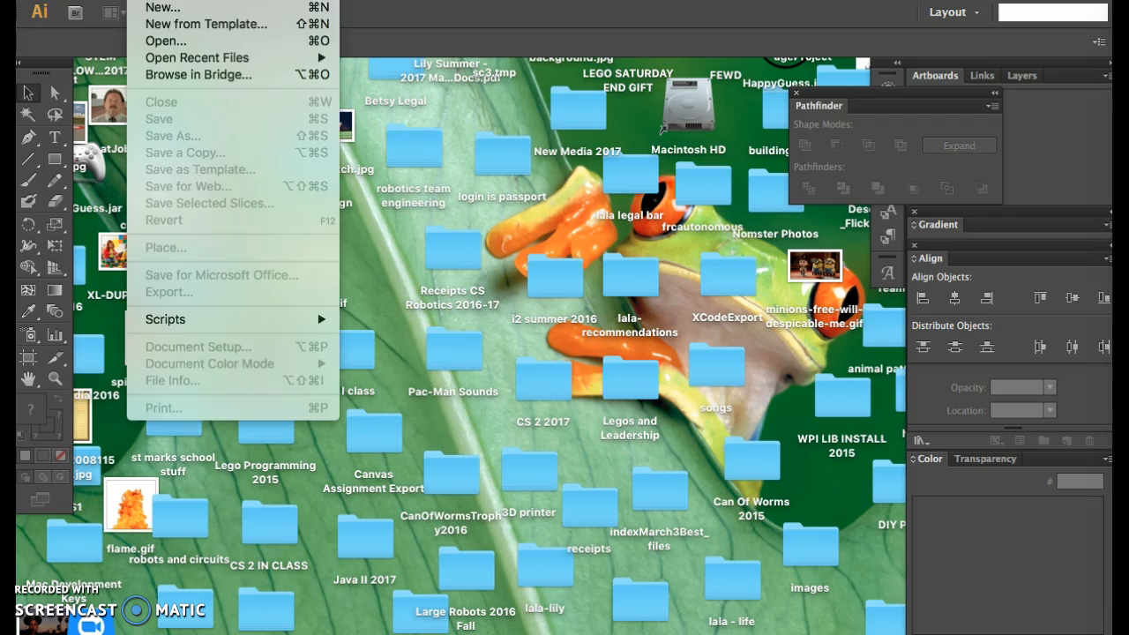
left_click(151, 9)
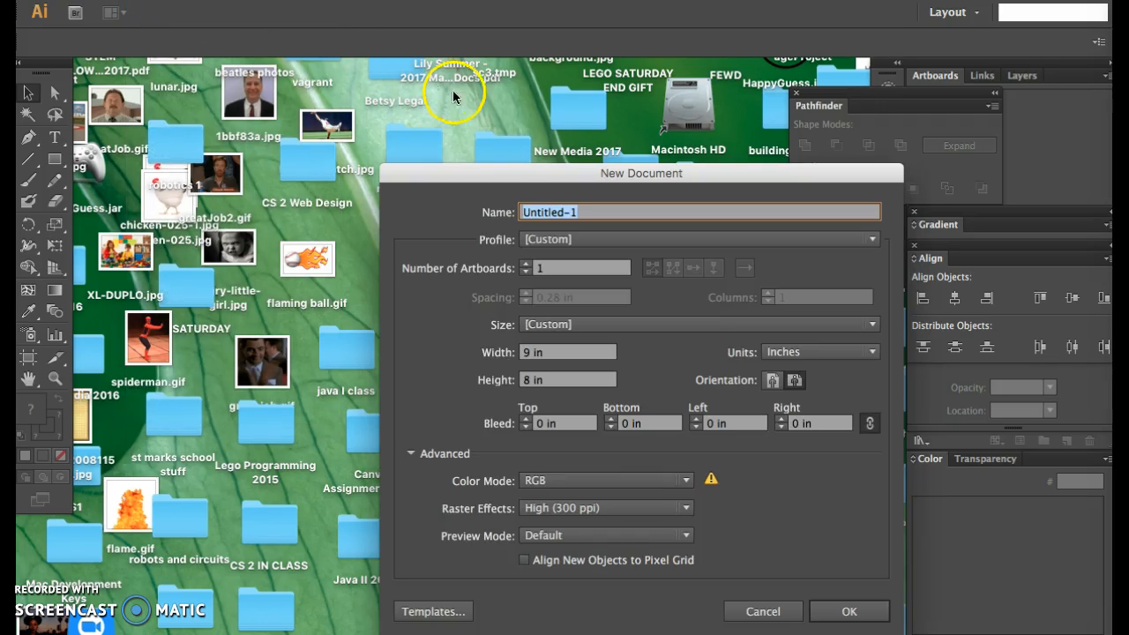
left_click(400, 135)
left_click(597, 211)
triple_click(562, 212)
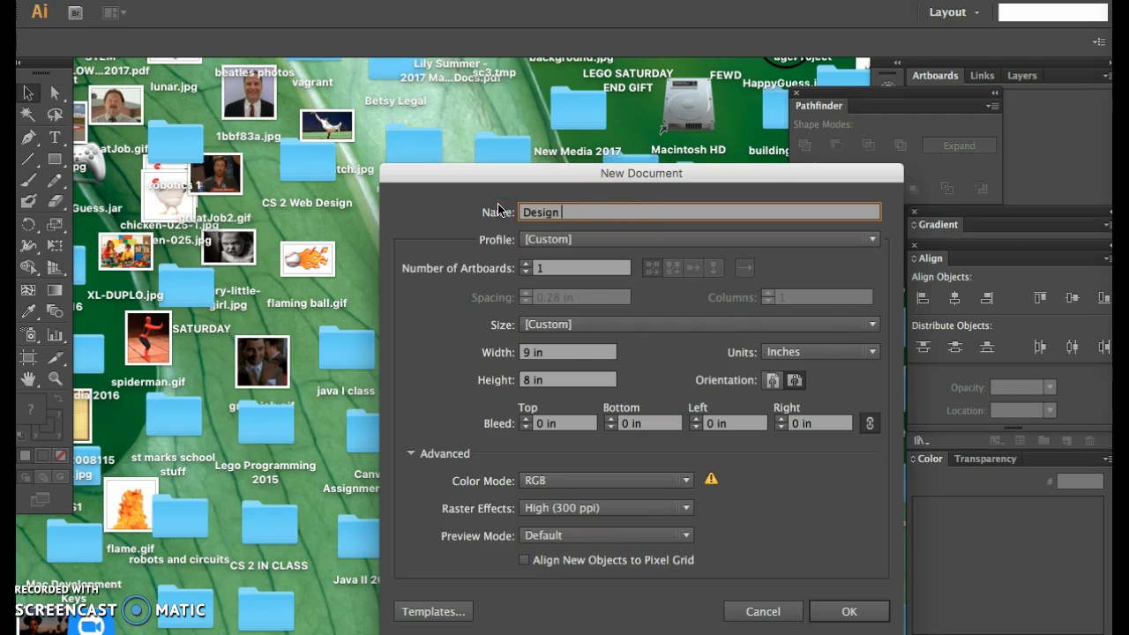
left_click(556, 353)
Review the available measurement units for the new document and keep Inches
left_click(851, 352)
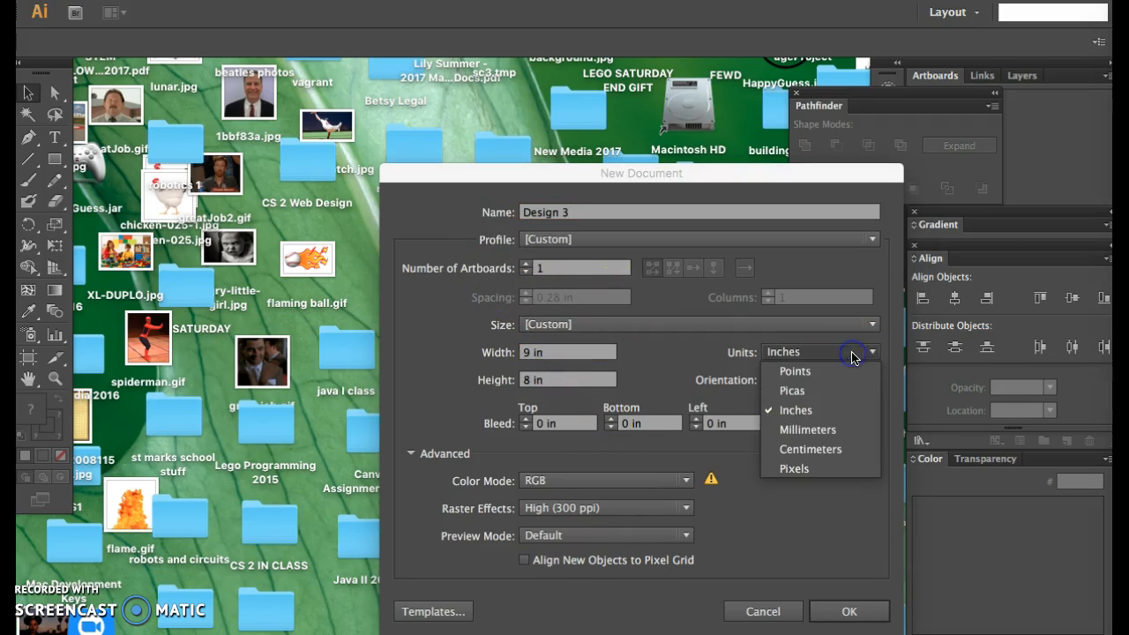
left_click(840, 412)
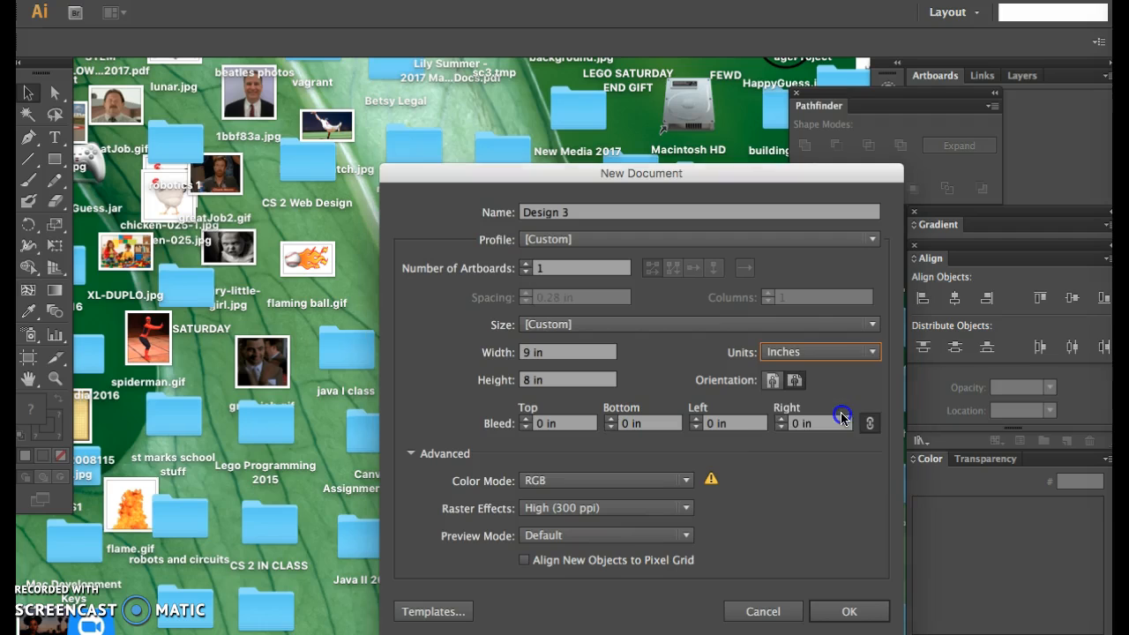
left_click(813, 351)
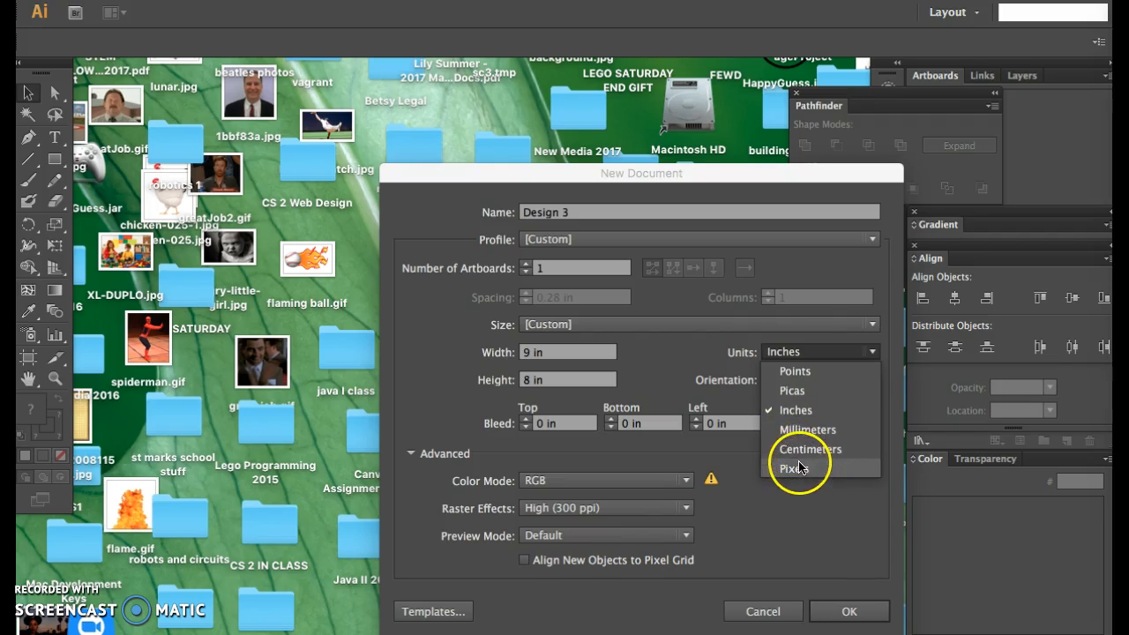
left_click(801, 410)
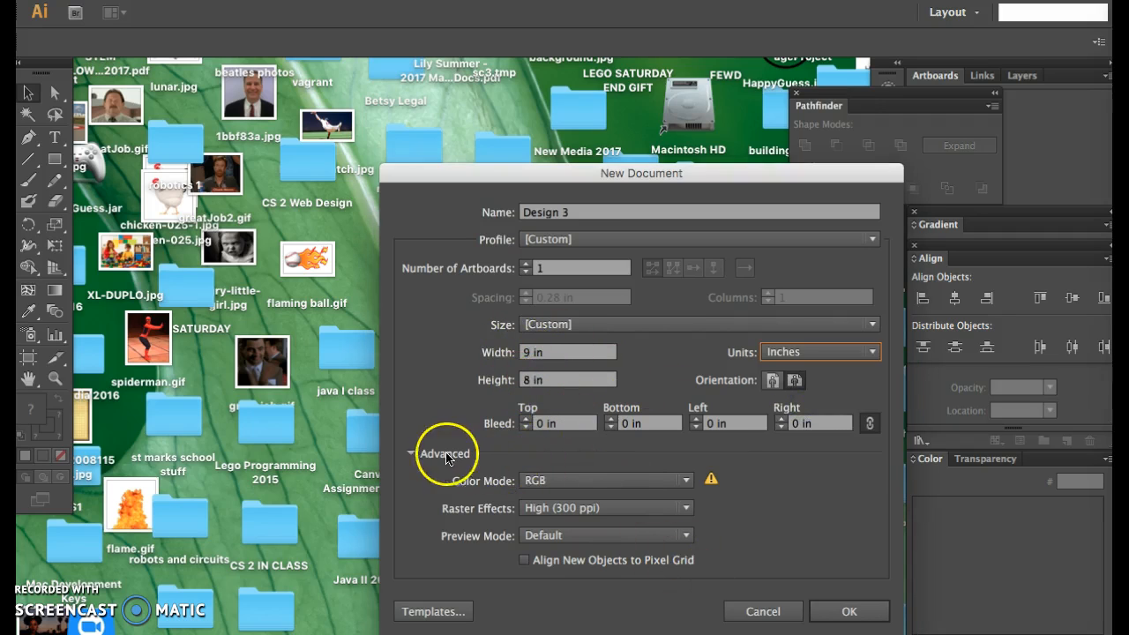
Try the CMYK color mode for the new document and return it to RGB
left_click(687, 481)
left_click(665, 500)
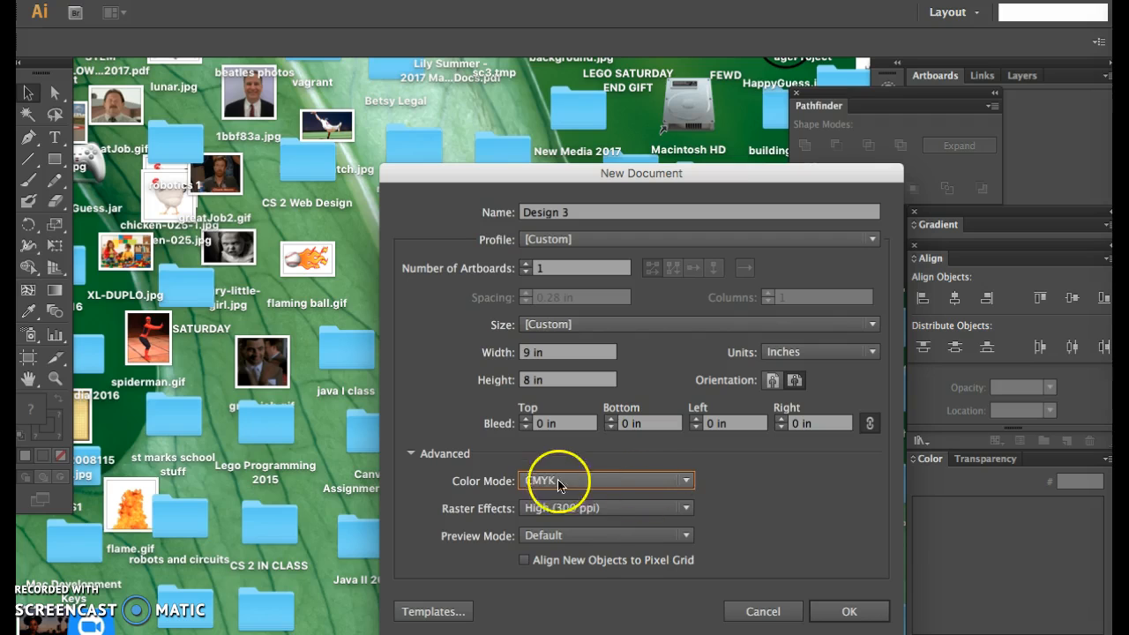
left_click(685, 481)
left_click(552, 518)
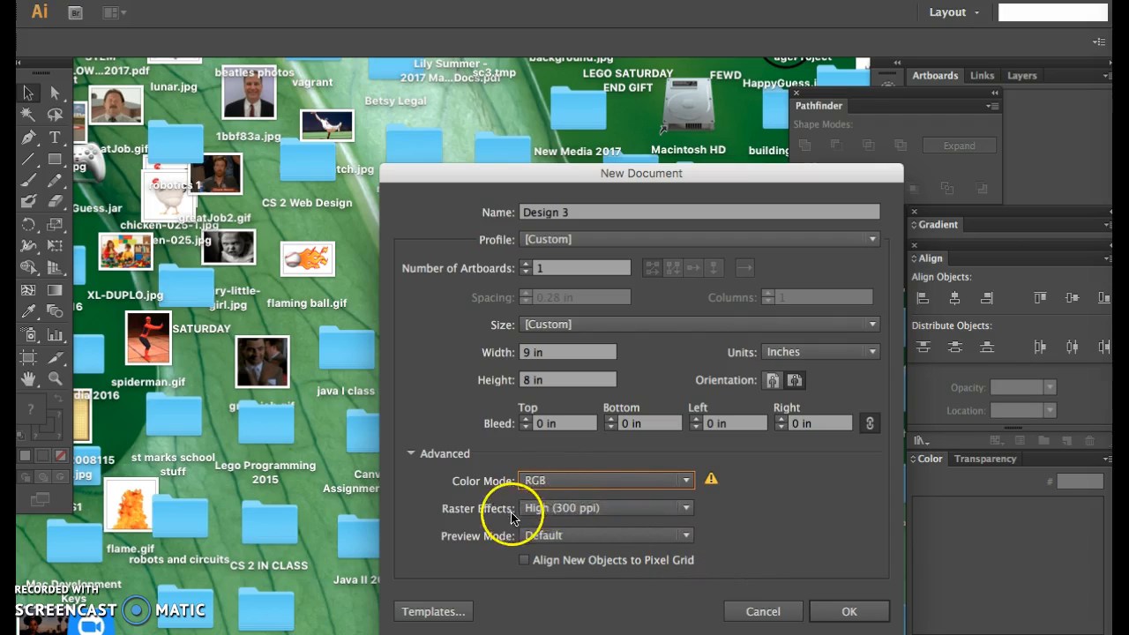
Try Medium (150 ppi) raster effects, set them back to High (300 ppi), and create the document
left_click(686, 509)
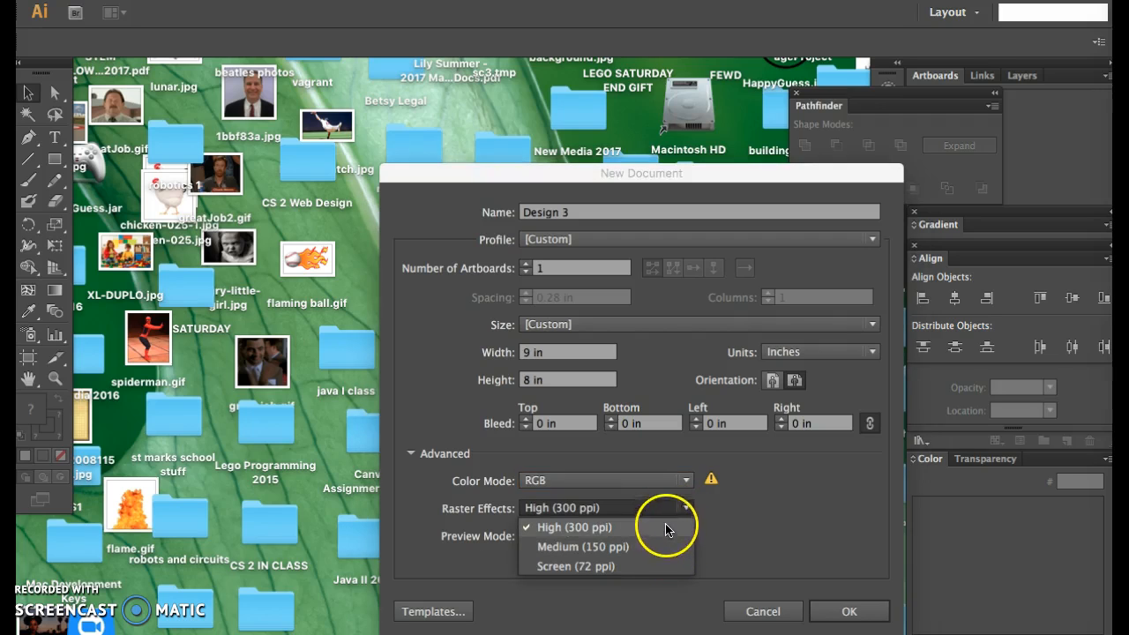
left_click(617, 547)
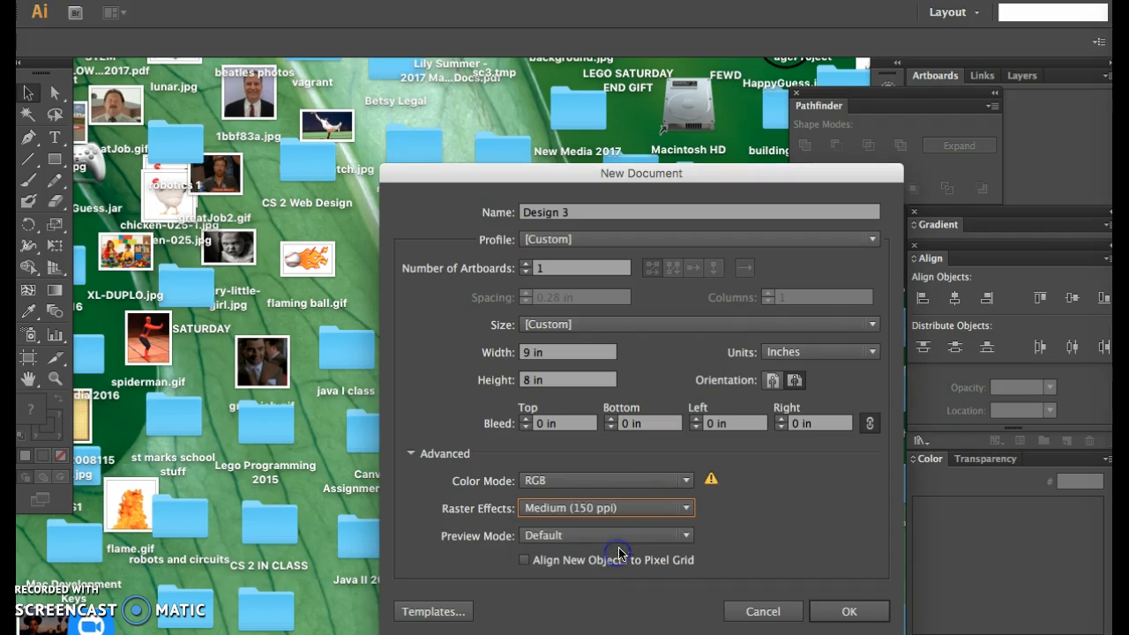
left_click(681, 507)
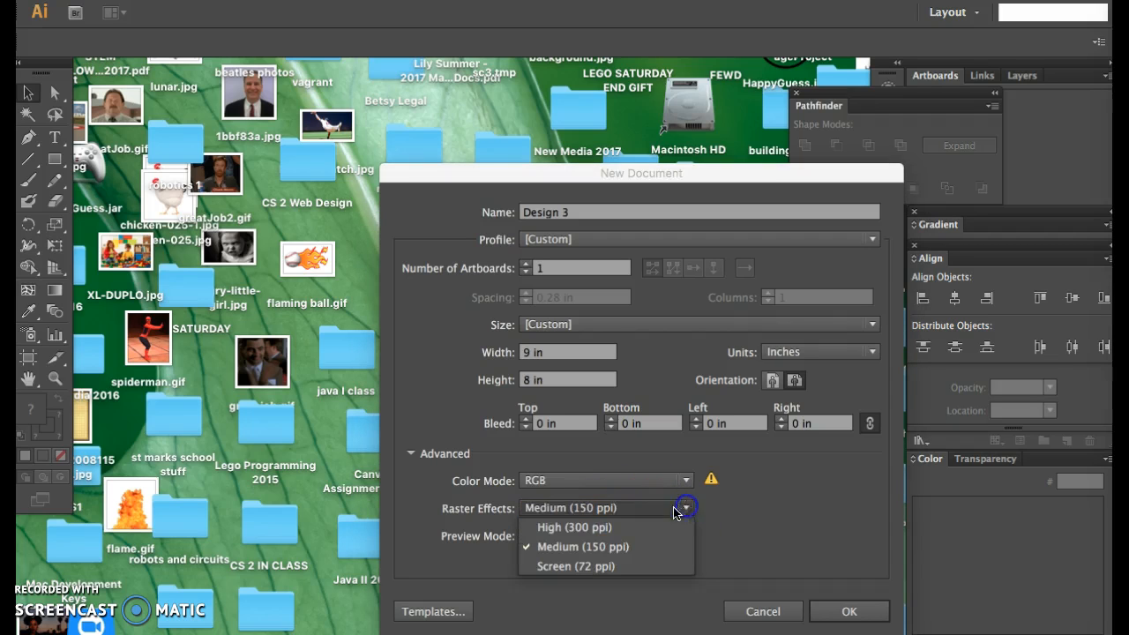
left_click(630, 527)
left_click(849, 611)
Draw a star in the upper-left part of the artboard, adjust it to 14 points, and deselect it
left_click_drag(54, 159, 98, 247)
left_click_drag(323, 243, 360, 296)
key("Up")
key("Up")
key("Up")
key("Up")
key("Up")
key("Up")
key("Up")
key("Up")
key("Up")
key("Up")
key("Up")
key("Up")
key("Up")
key("Up")
key("Up")
key("Down")
key("Down")
key("Down")
key("Down")
key("Down")
key("Down")
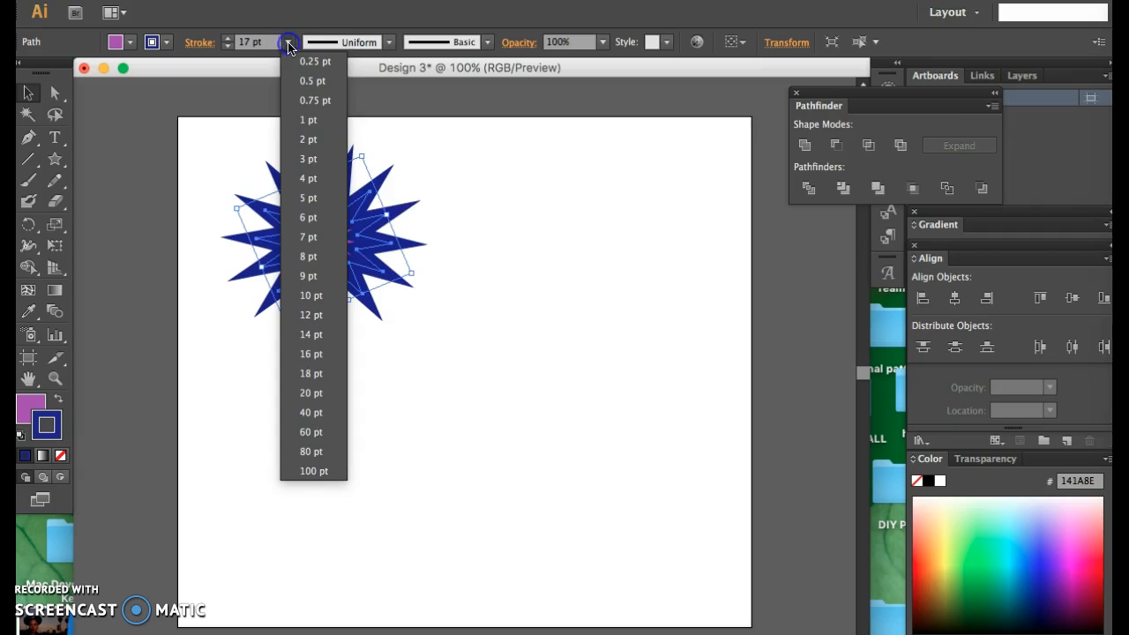
left_click(464, 203)
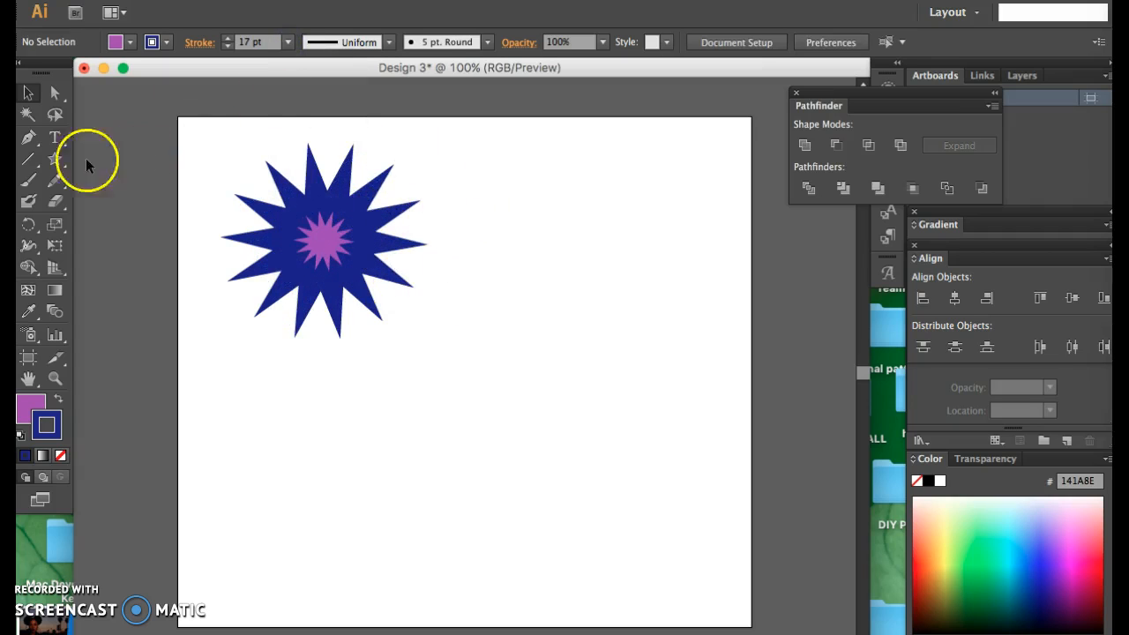
Draw a slightly tilted polygon beside the star on the artboard and adjust it to five sides
left_click_drag(54, 158, 97, 223)
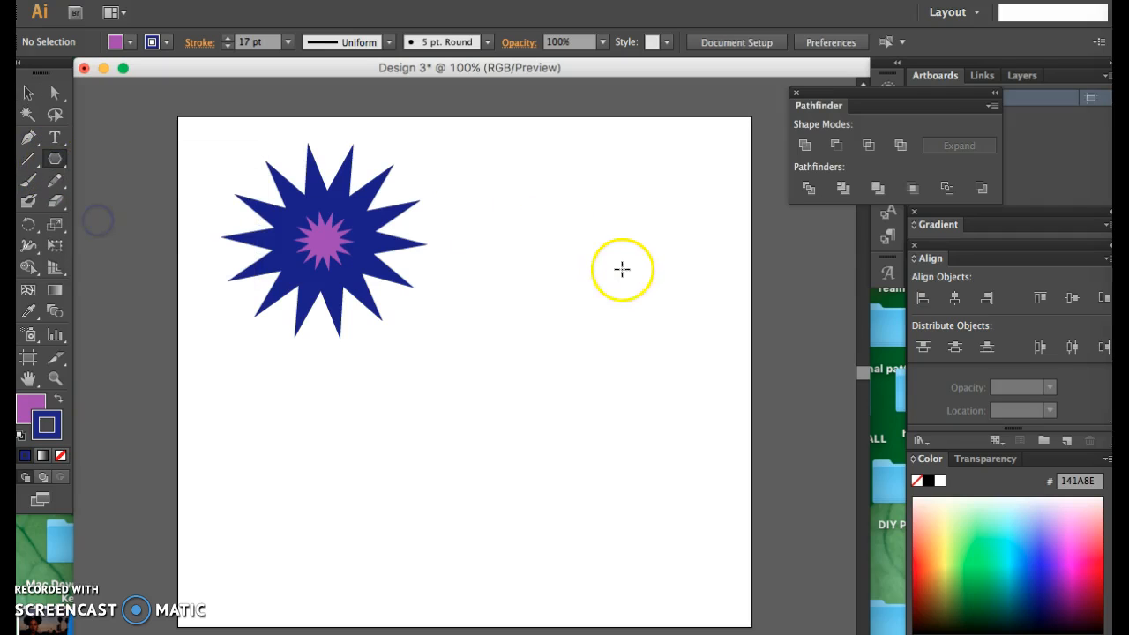
left_click_drag(574, 267, 622, 354)
key("Down")
key("Down")
key("Down")
key("Up")
key("Up")
key("Up")
key("Up")
key("Up")
key("Up")
key("Up")
key("Up")
key("Up")
key("Up")
key("Up")
key("Up")
key("Down")
key("Down")
key("Down")
key("Down")
key("Down")
key("Down")
key("Down")
key("Down")
key("Down")
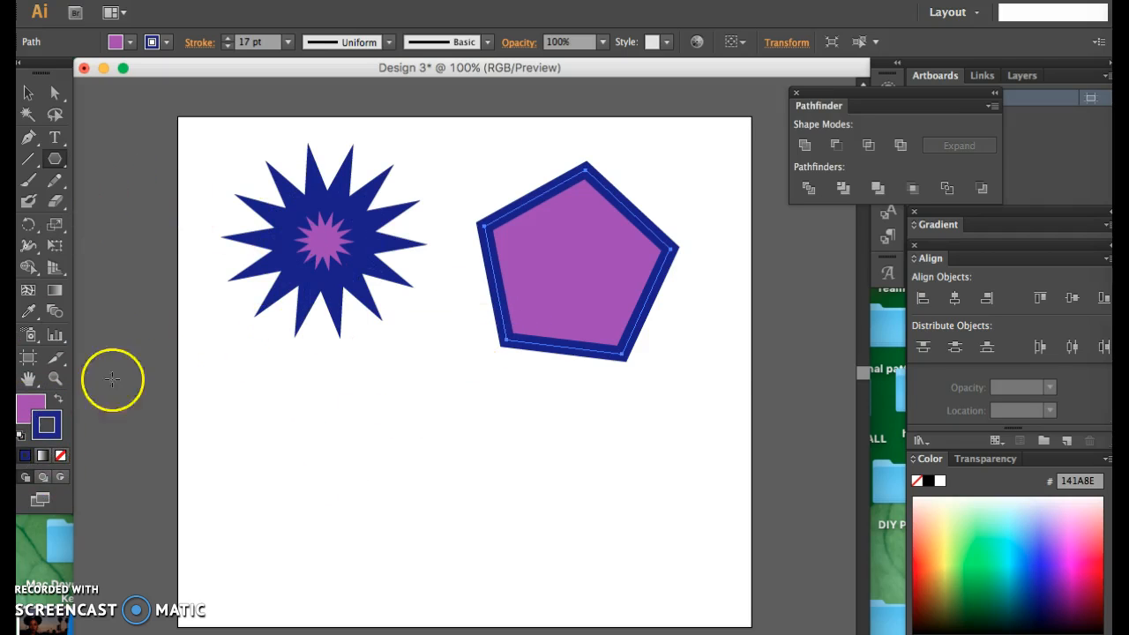
Change the pentagon's fill color to cyan (2EE3E8)
left_click(31, 94)
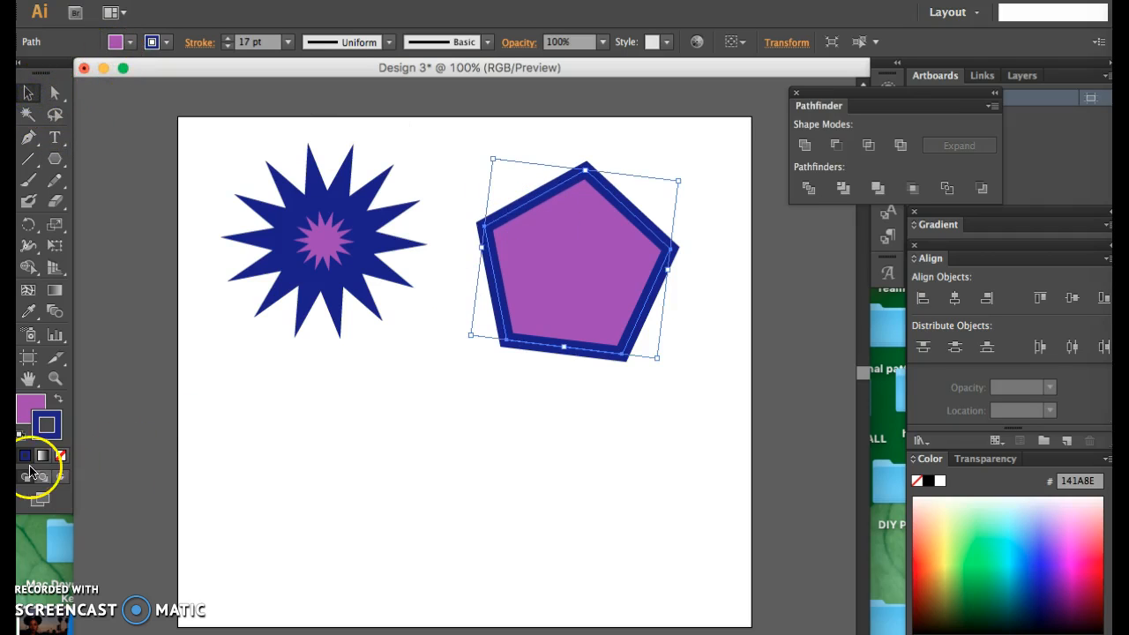
double_click(29, 404)
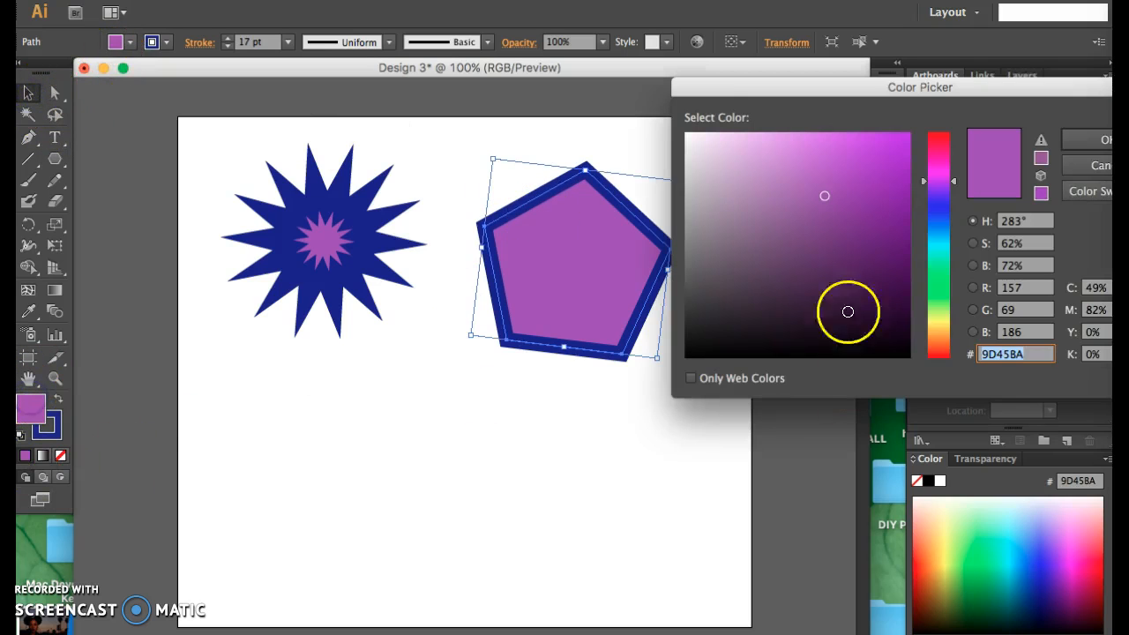
left_click(935, 221)
left_click(936, 241)
left_click(864, 154)
left_click(1083, 139)
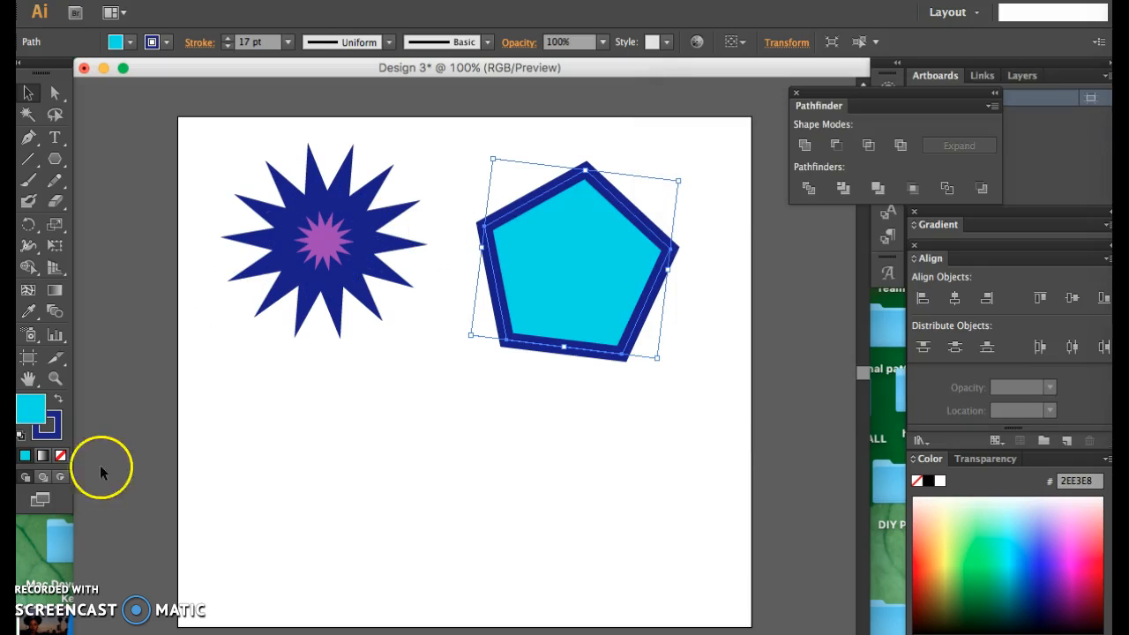
Change the pentagon's stroke color to pink (D36EDB) and deselect it
double_click(56, 419)
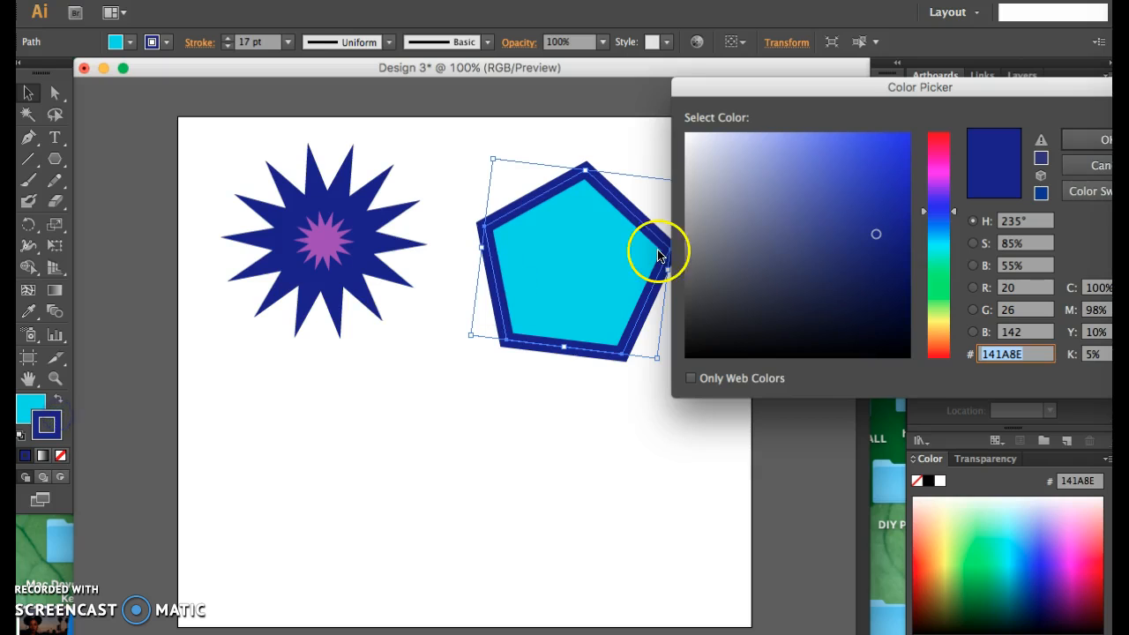
left_click(936, 173)
left_click(799, 162)
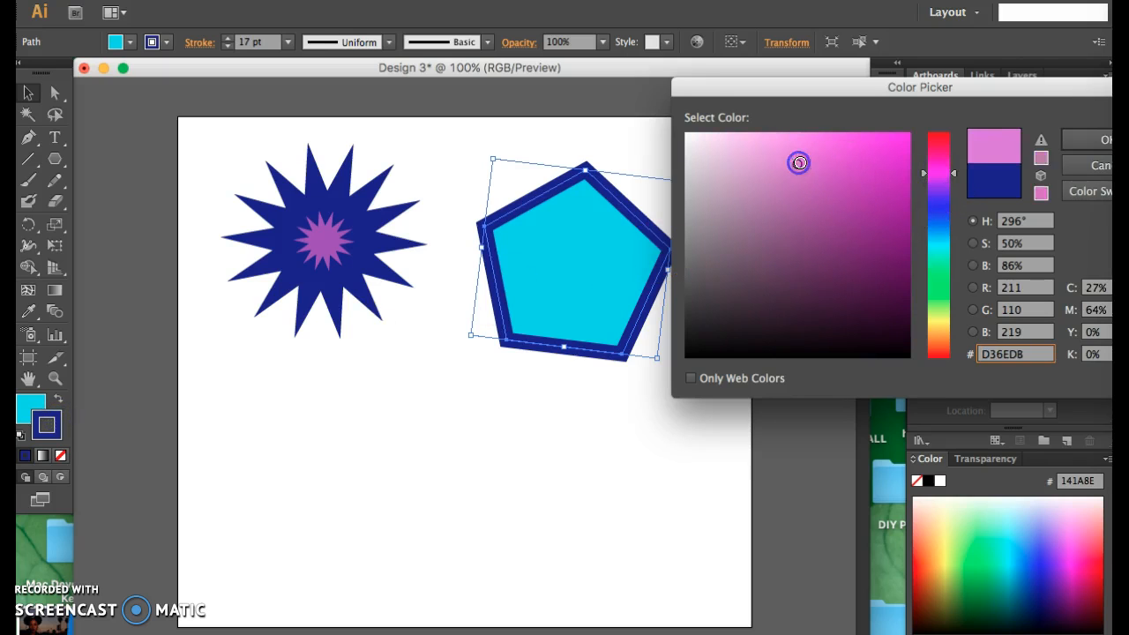
left_click(1095, 139)
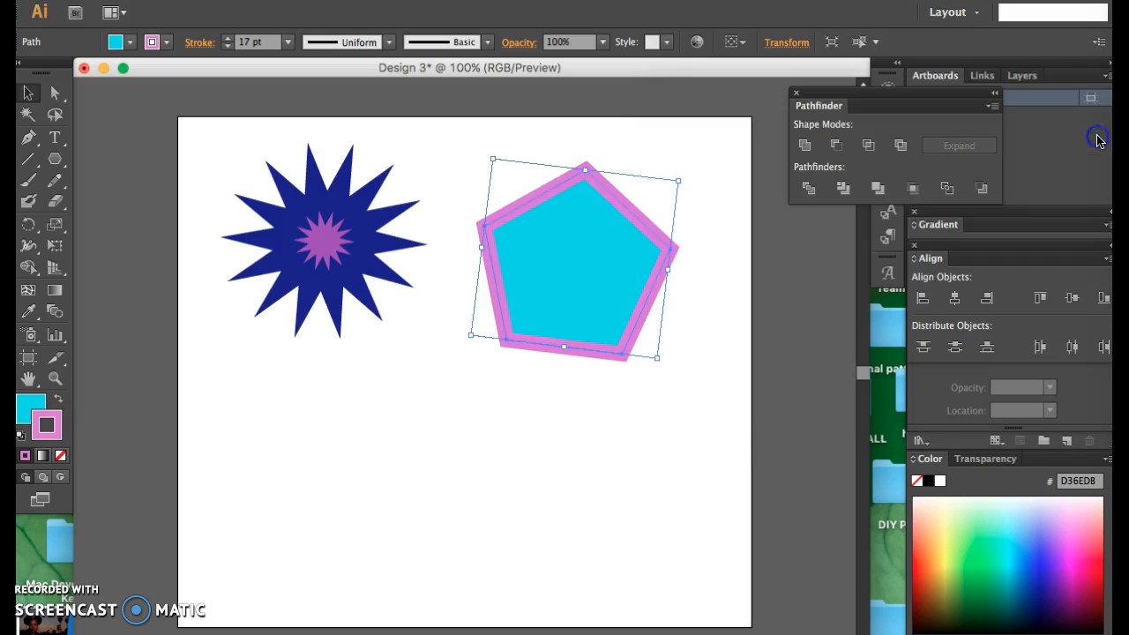
left_click(488, 541)
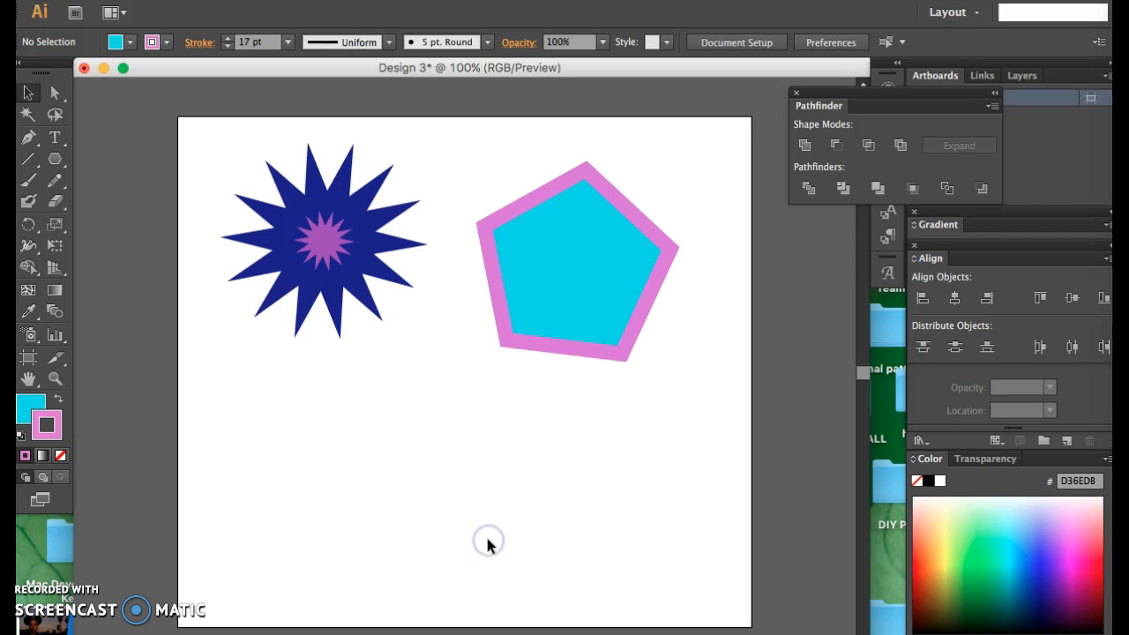
Apply the variable stroke profile Width Profile 5 to the pentagon's outline
left_click(519, 208)
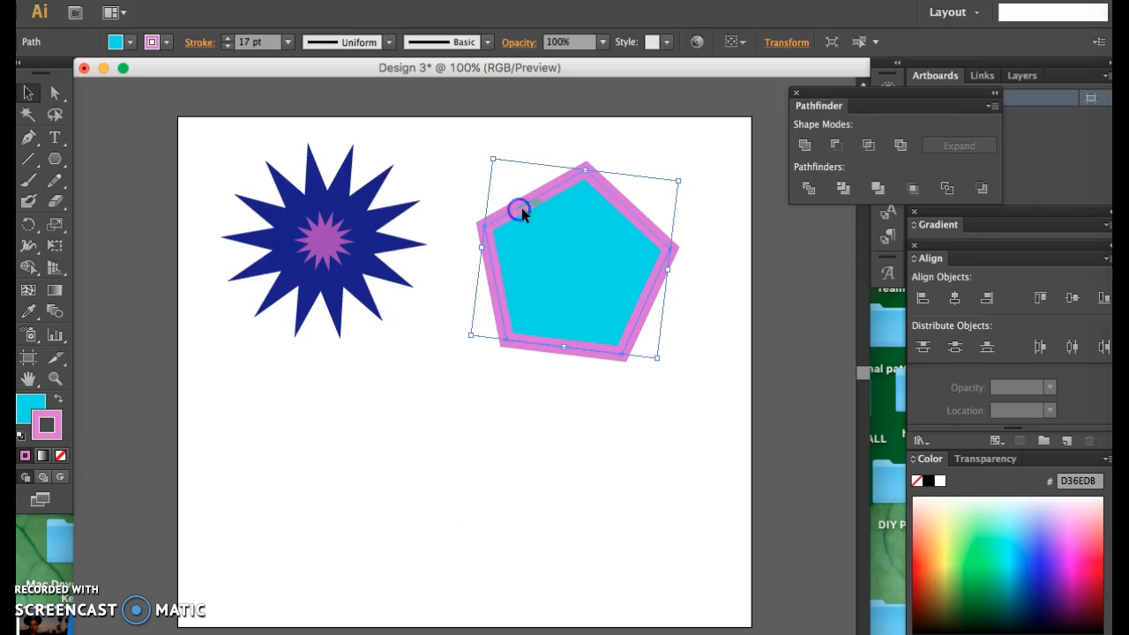
left_click(385, 43)
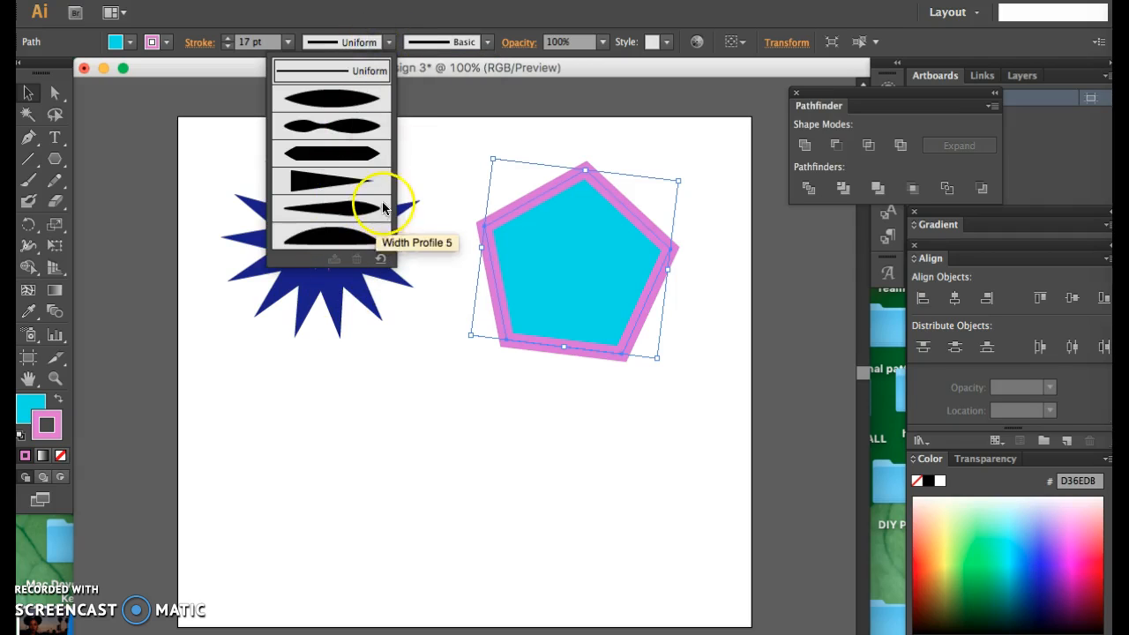
left_click(338, 236)
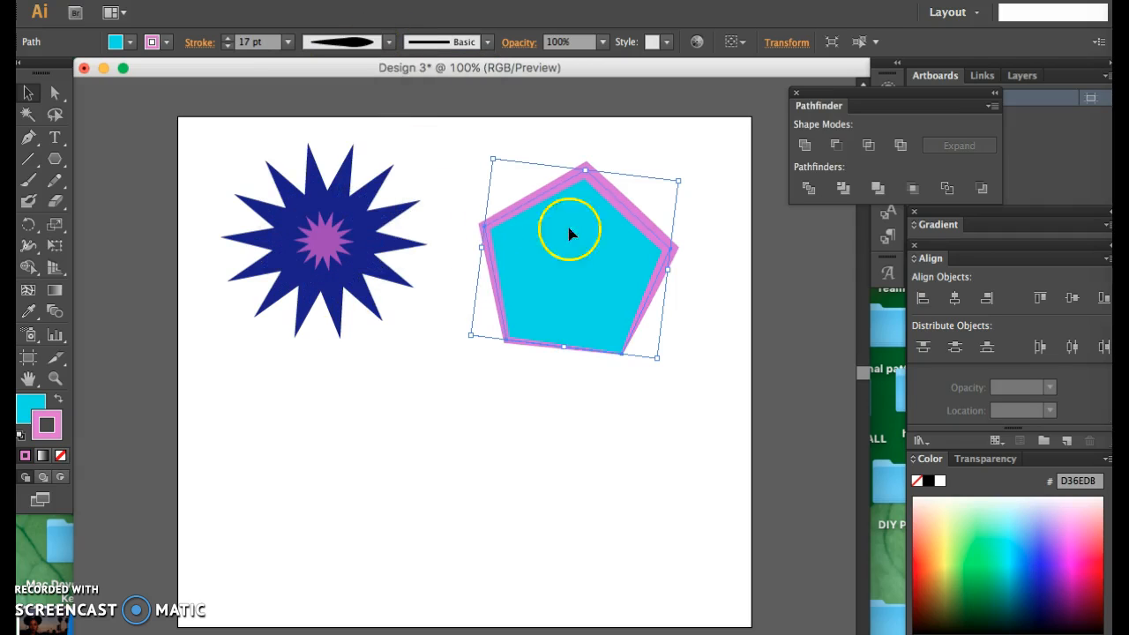
Apply the double-bulge variable width profile to the star's stroke and deselect it
left_click(348, 192)
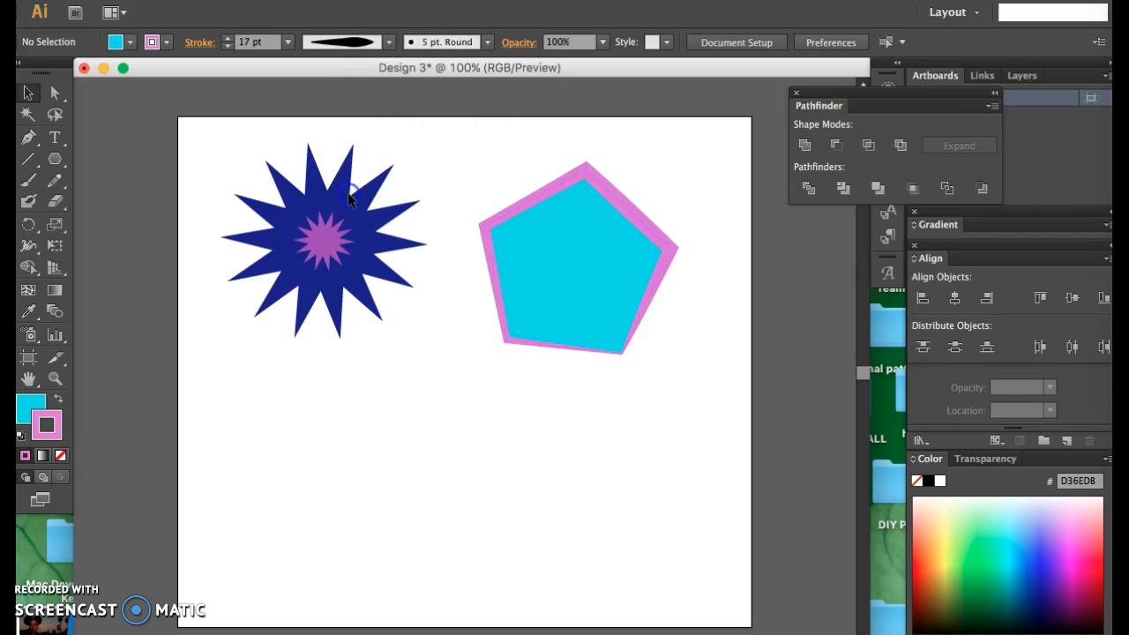
left_click(328, 217)
left_click(389, 42)
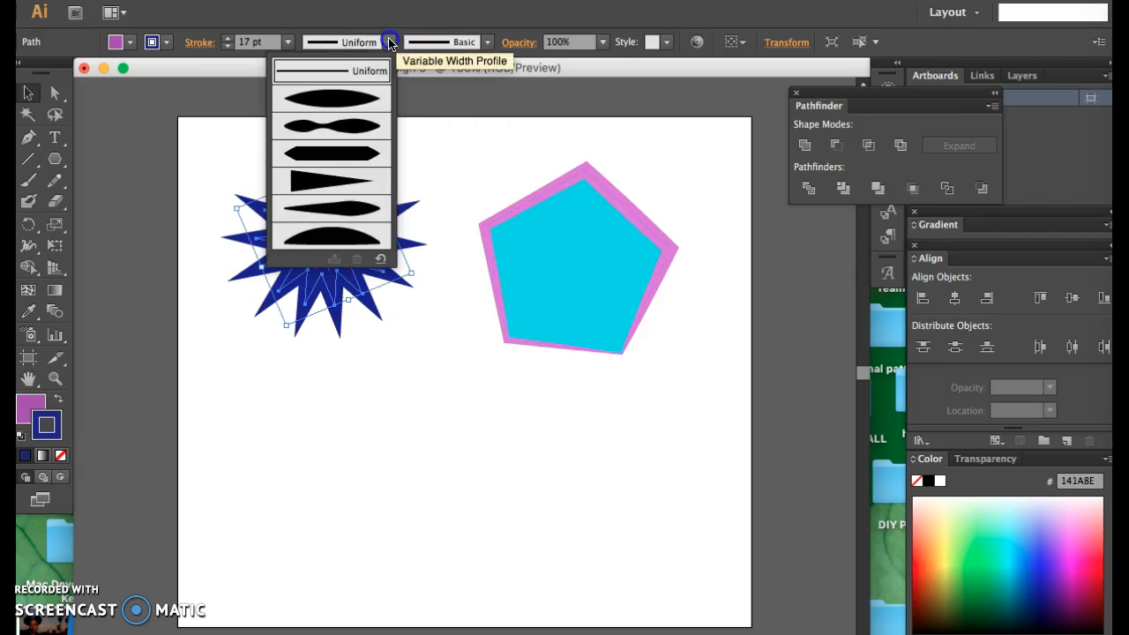
left_click(347, 123)
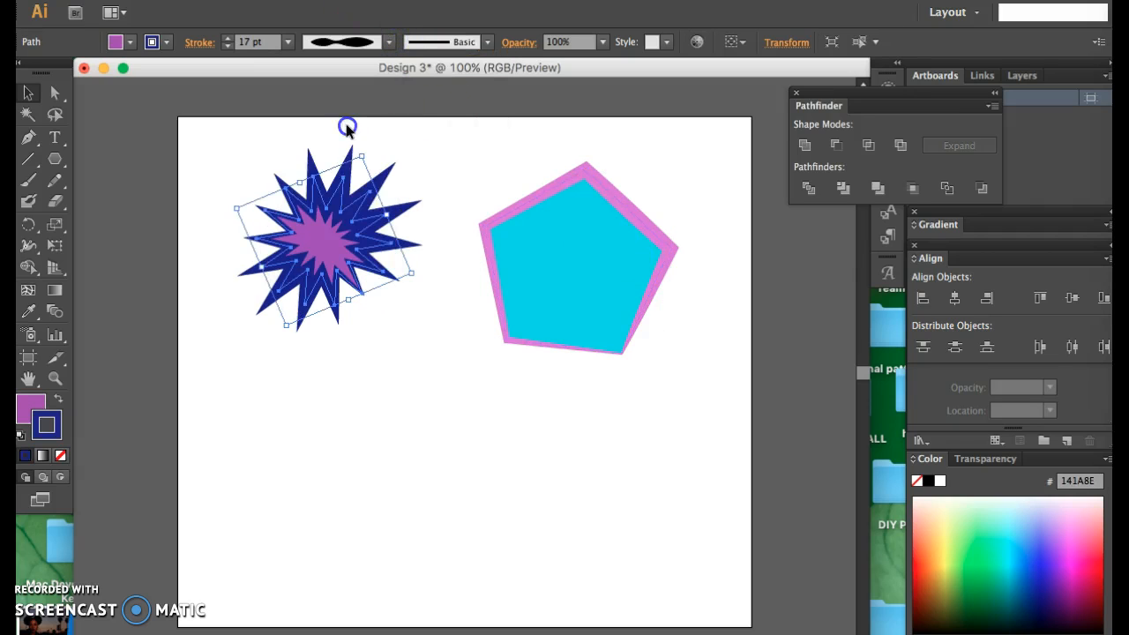
left_click(394, 348)
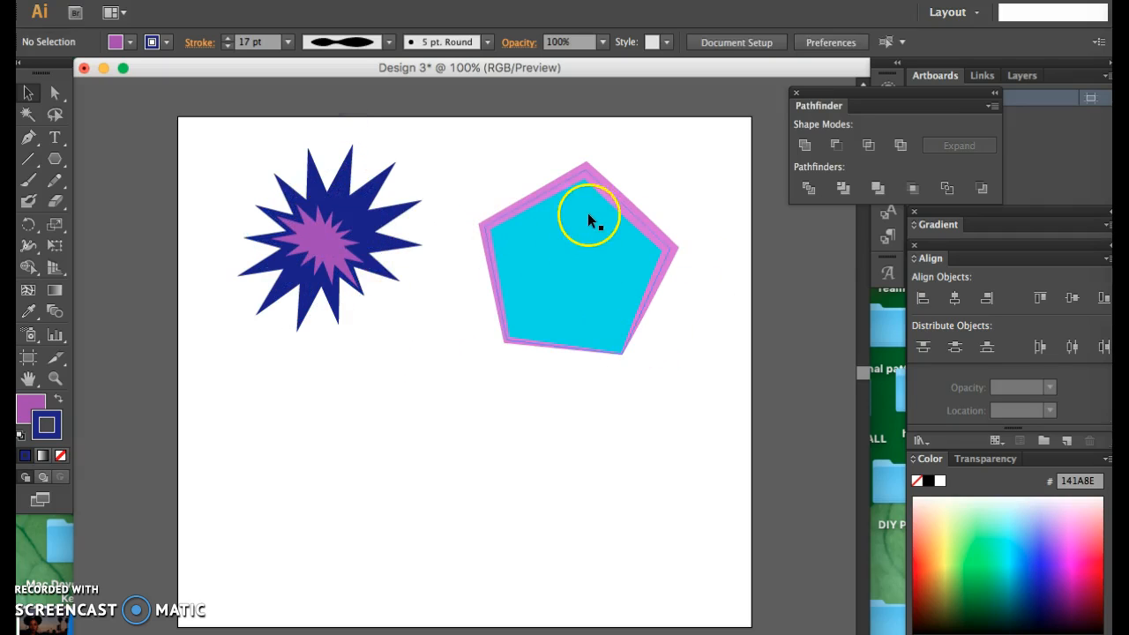
Select the pentagon and open the Borders_Novelty brush library
left_click(597, 188)
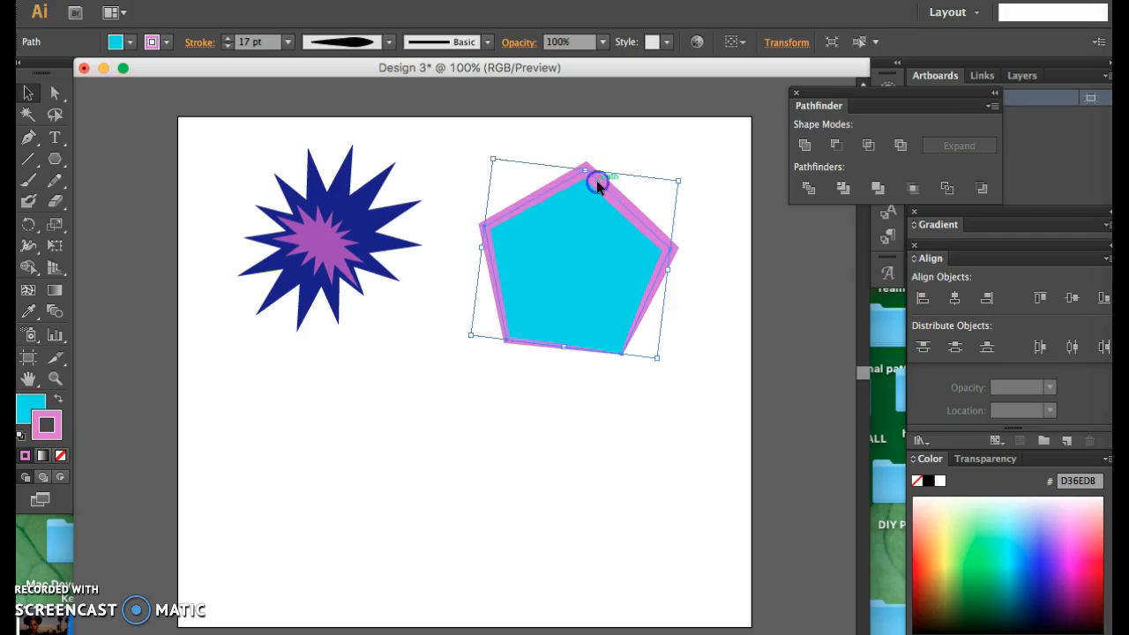
left_click(488, 42)
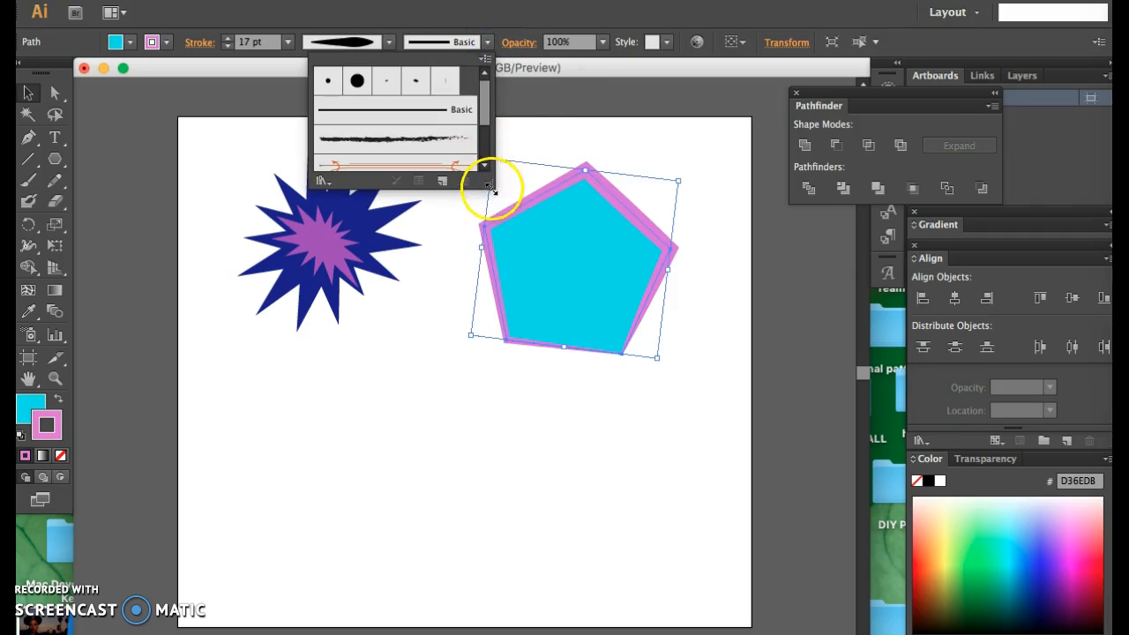
left_click_drag(489, 184, 492, 419)
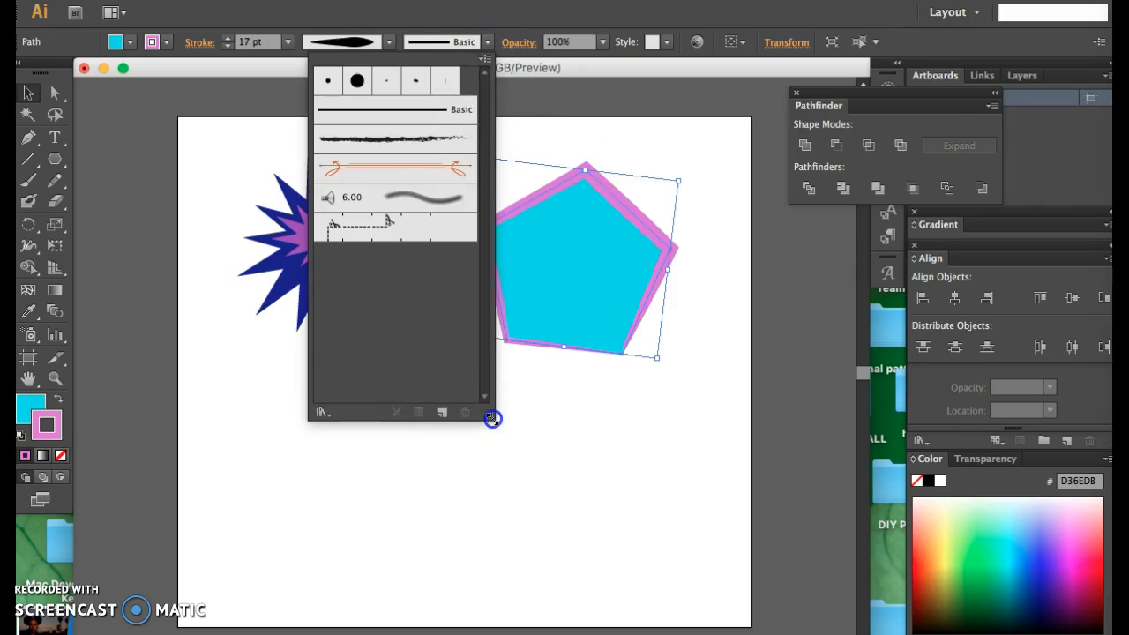
left_click(485, 58)
mouse_move(532, 381)
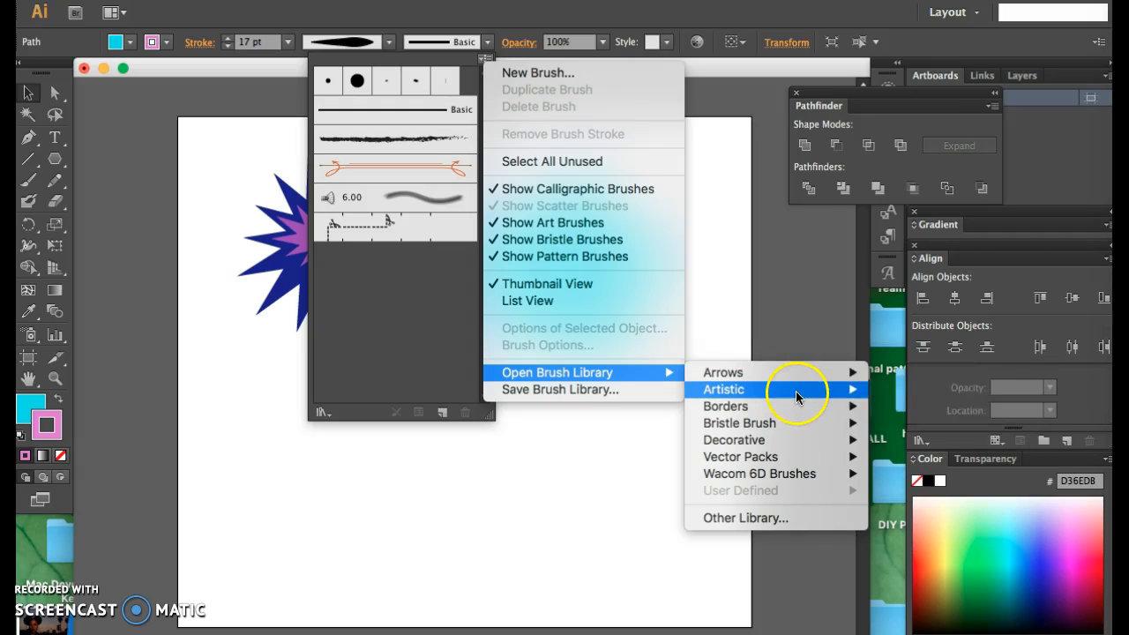
mouse_move(796, 398)
mouse_move(852, 407)
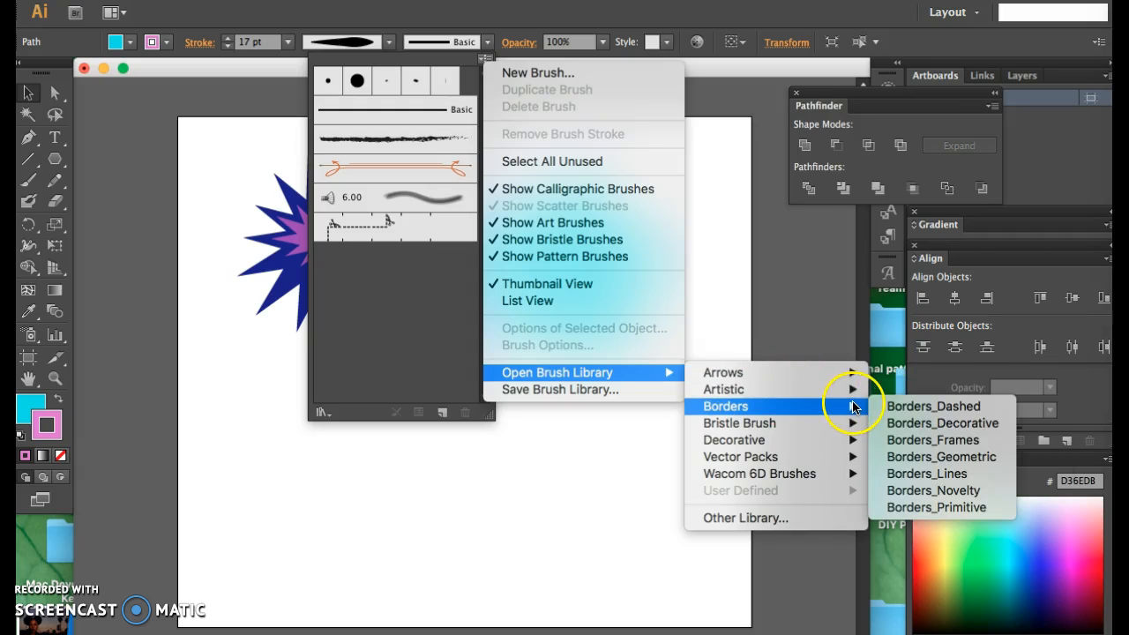
left_click(937, 499)
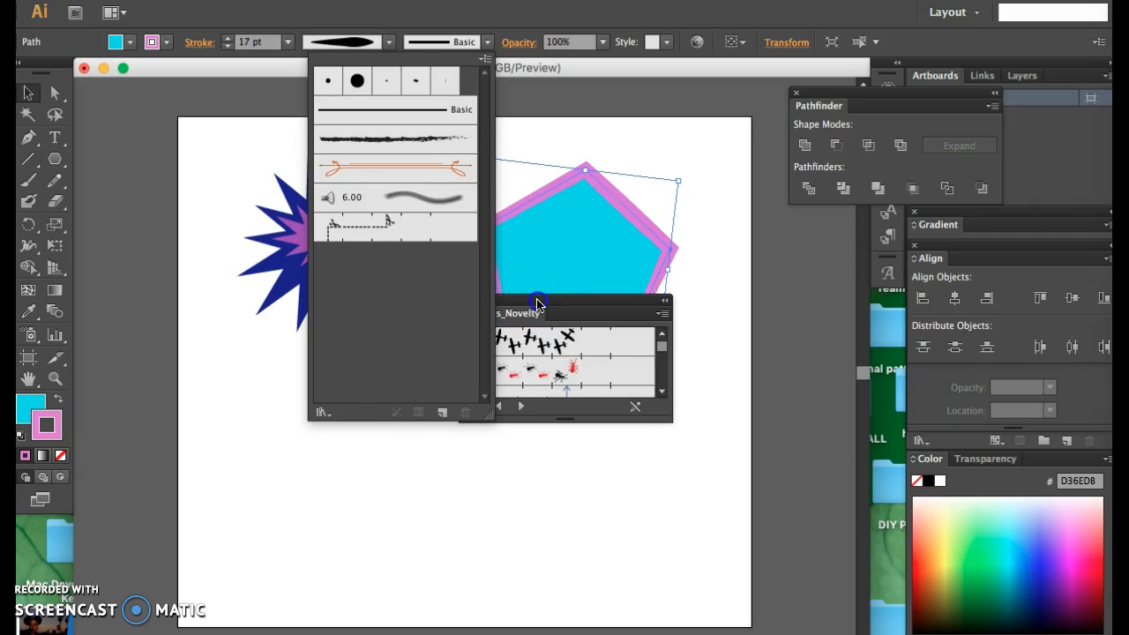
left_click(381, 303)
Try the Airplanes brush on the pentagon's outline, and move and enlarge the Borders_Novelty library to show more brushes
left_click(465, 337)
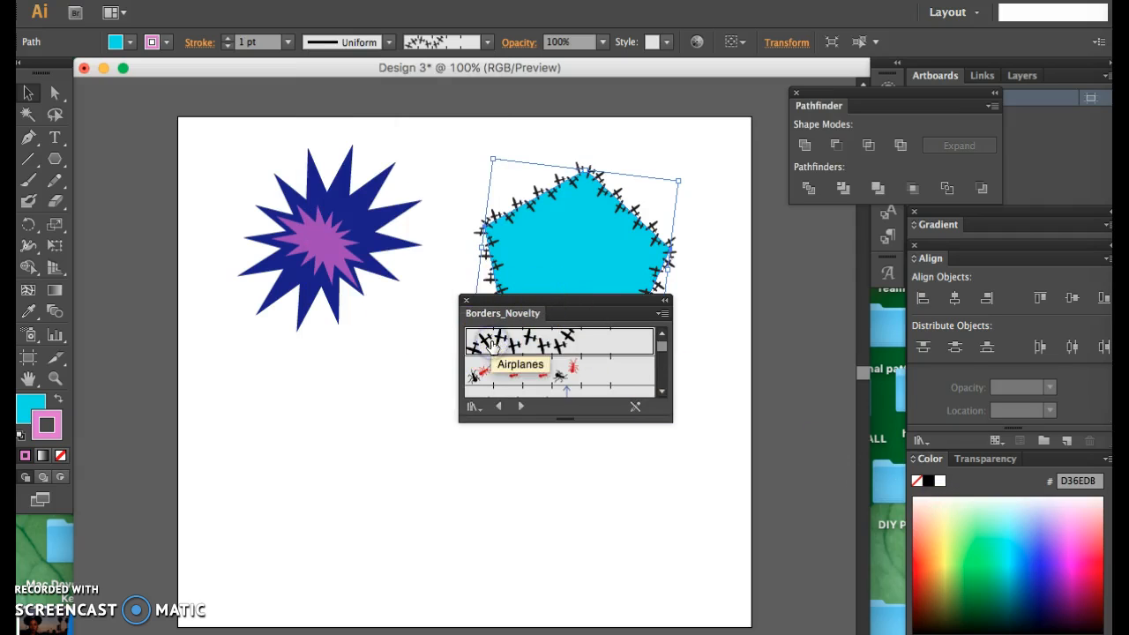
left_click_drag(578, 303, 353, 210)
left_click_drag(437, 326, 460, 590)
Try the Arrow 3, red arrow line, Arrow 1, atom and Barbed Wire brushes on the pentagon's outline
left_click(315, 334)
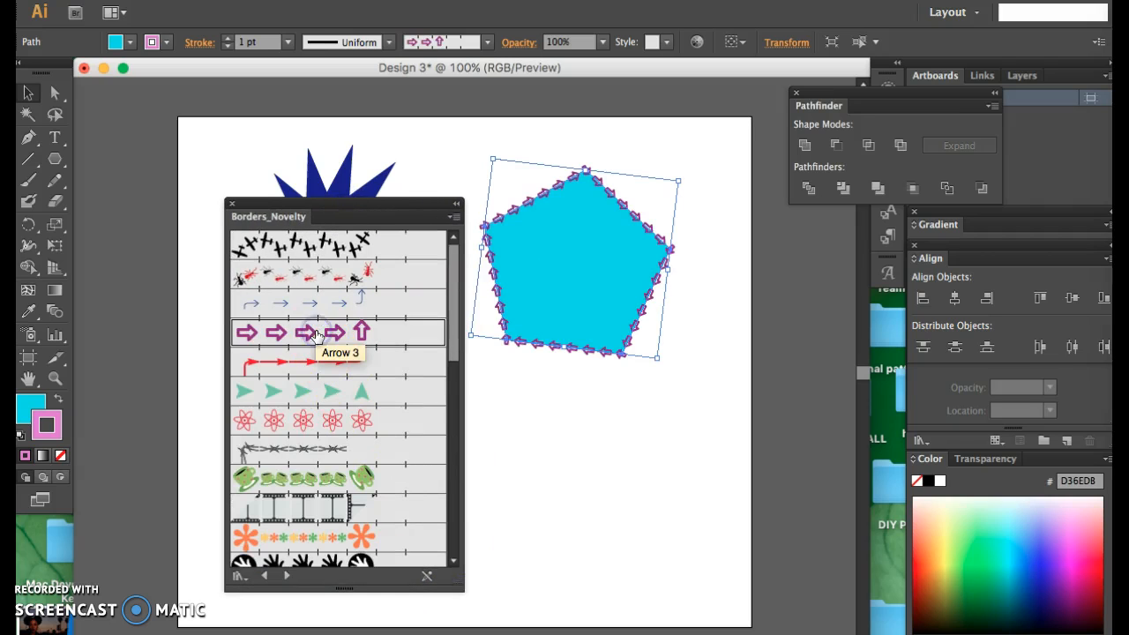
left_click(298, 363)
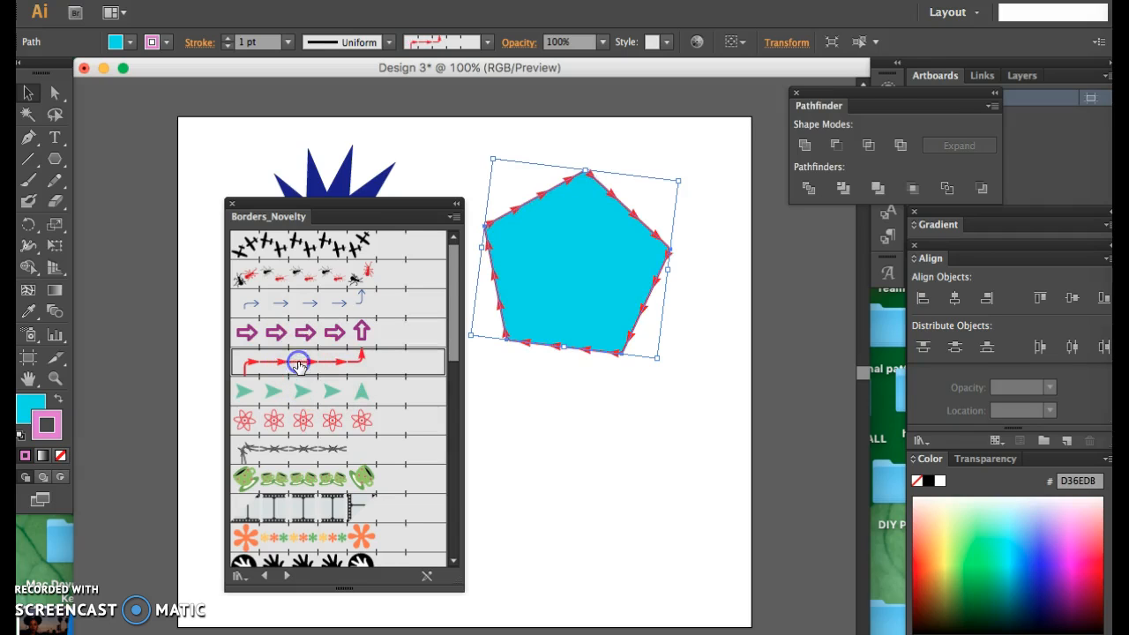
left_click(291, 404)
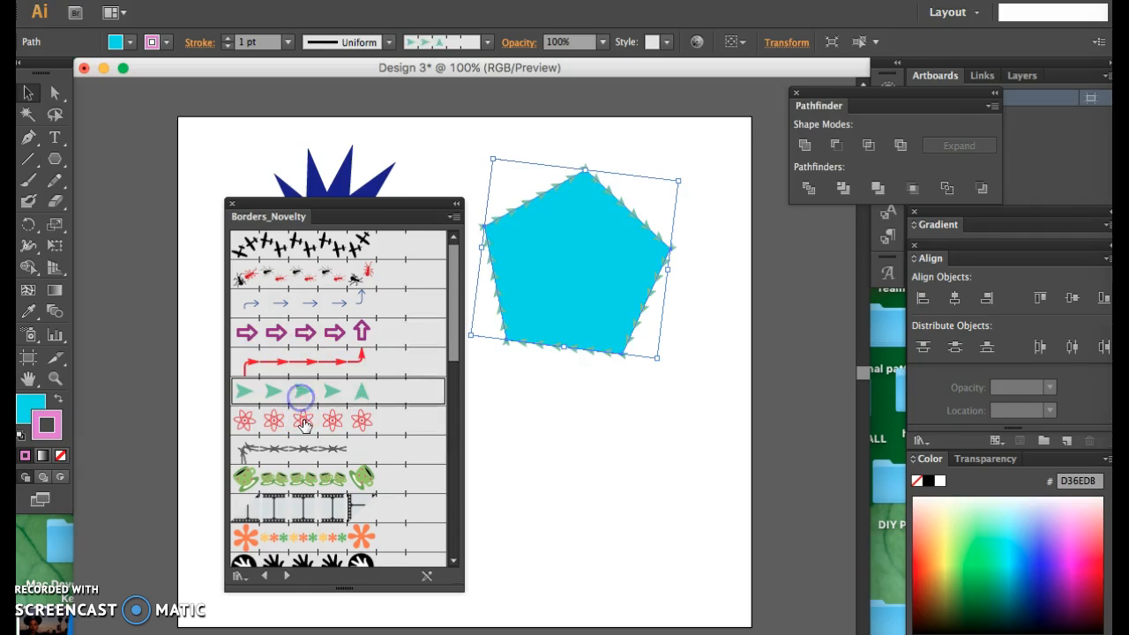
left_click(302, 420)
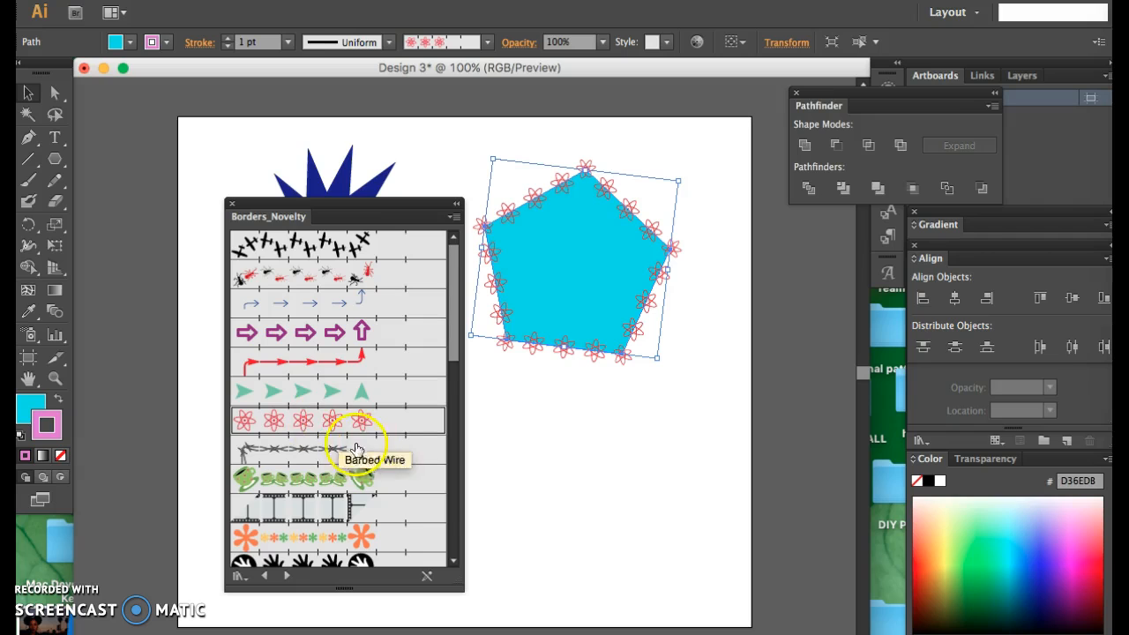
left_click(315, 455)
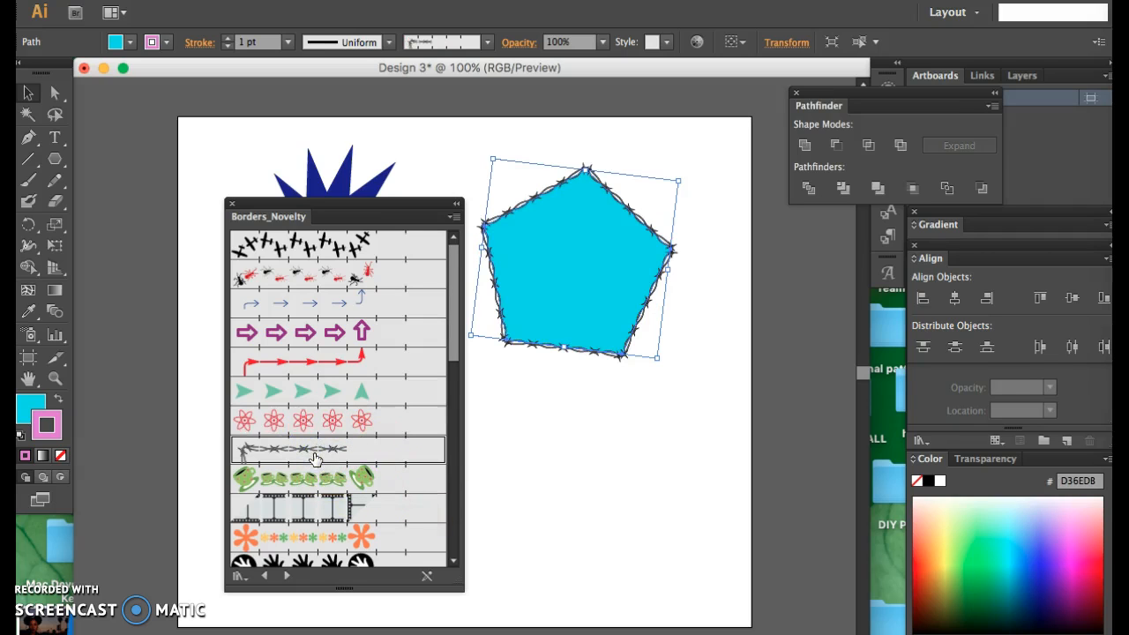
Try the Pressed Flower, wave, train track, Tracks Dog, footprint, ant and Arrow 1 brushes on the pentagon's outline
left_click_drag(448, 350, 462, 496)
left_click(352, 411)
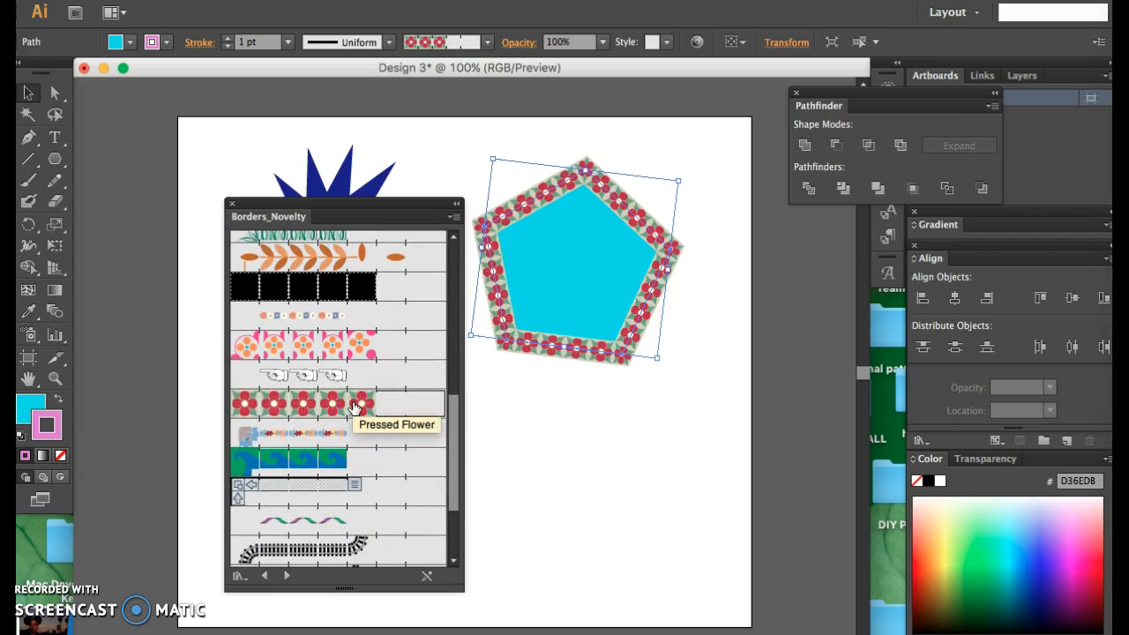
left_click(299, 466)
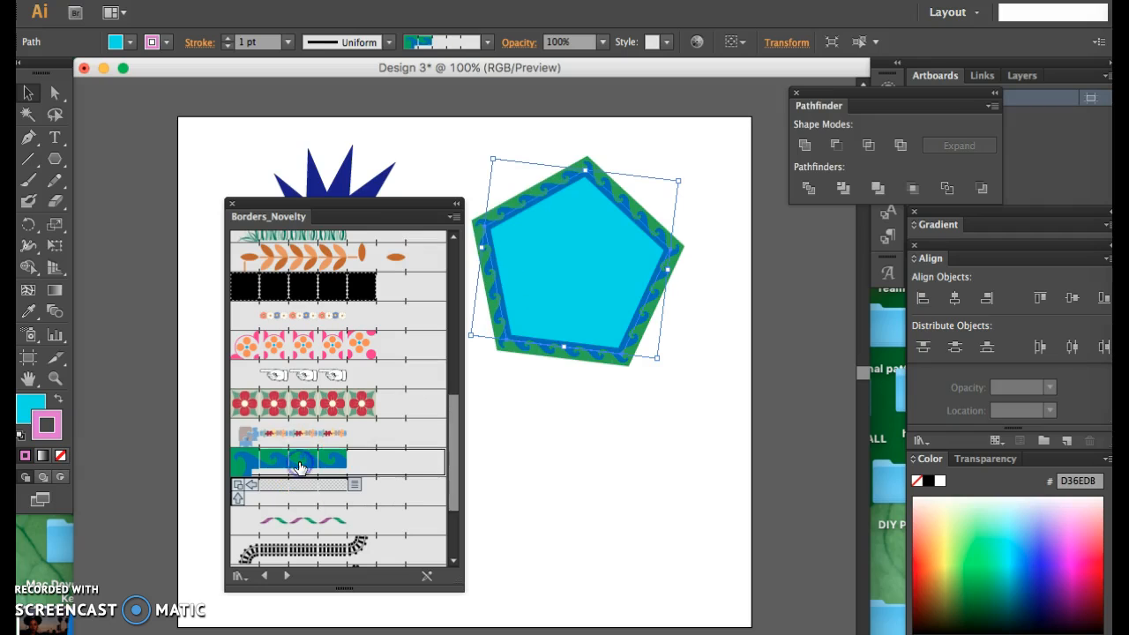
left_click(331, 552)
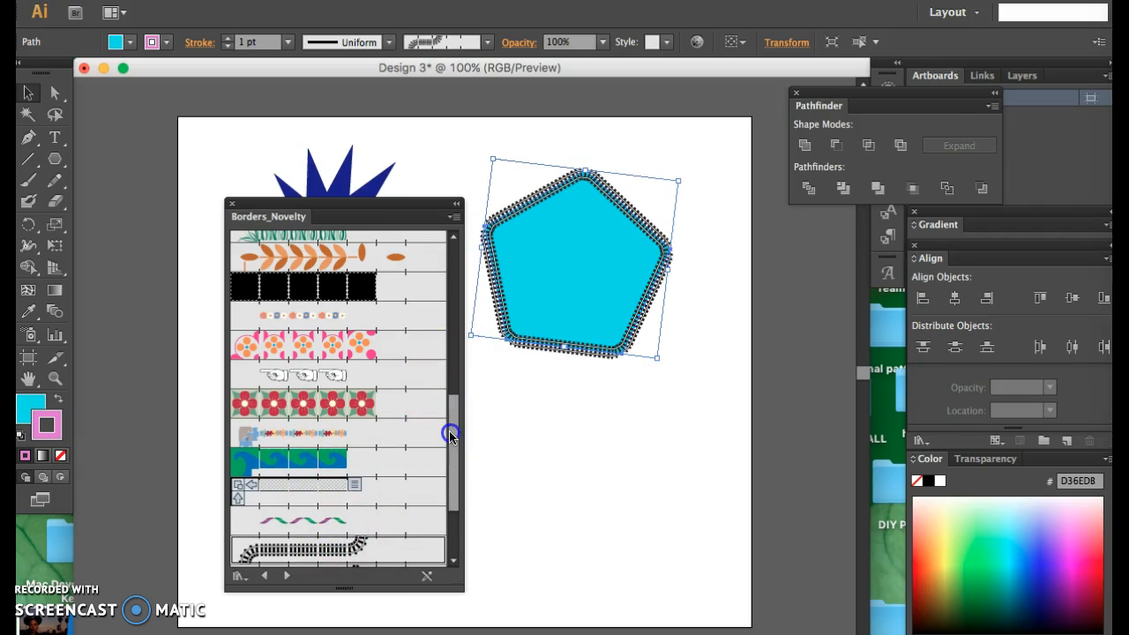
left_click_drag(450, 446, 453, 491)
left_click(316, 462)
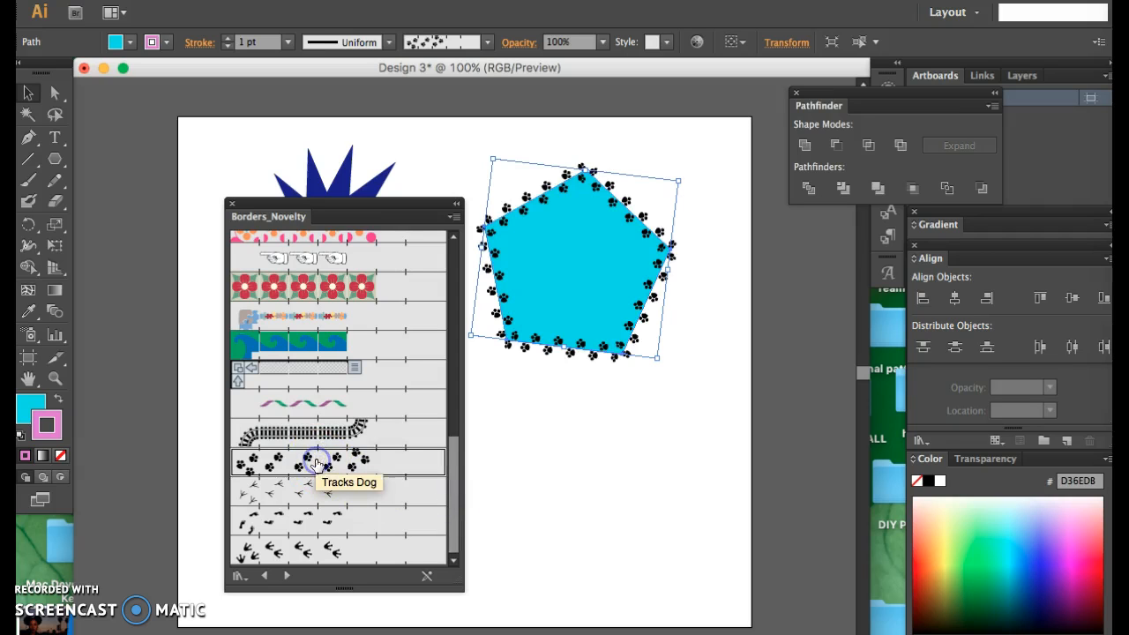
left_click(302, 520)
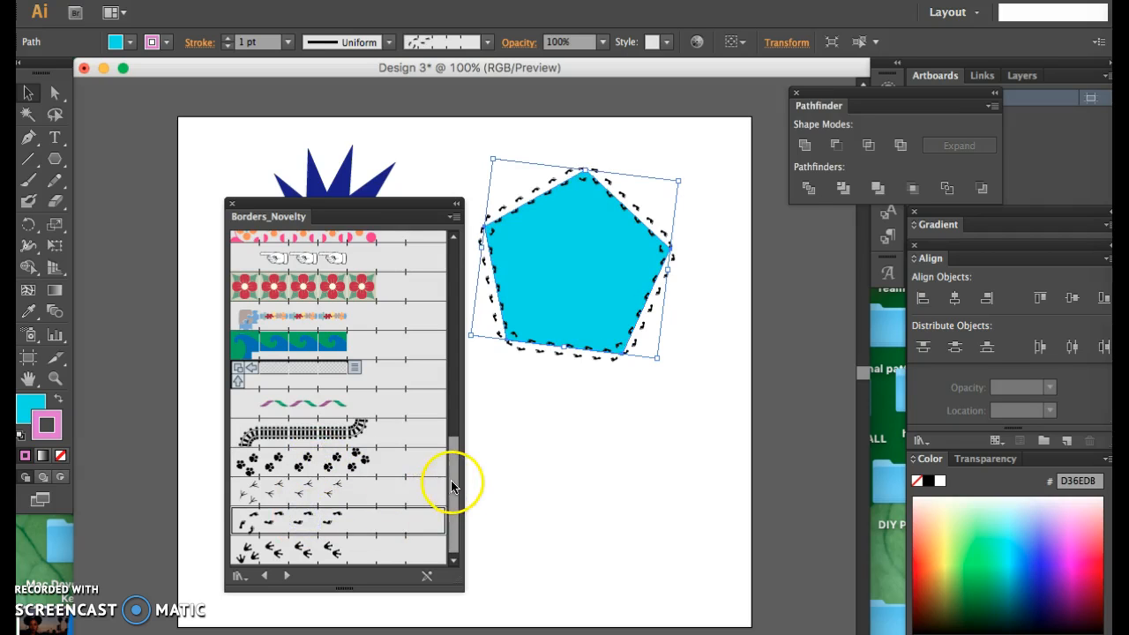
left_click_drag(451, 479, 427, 273)
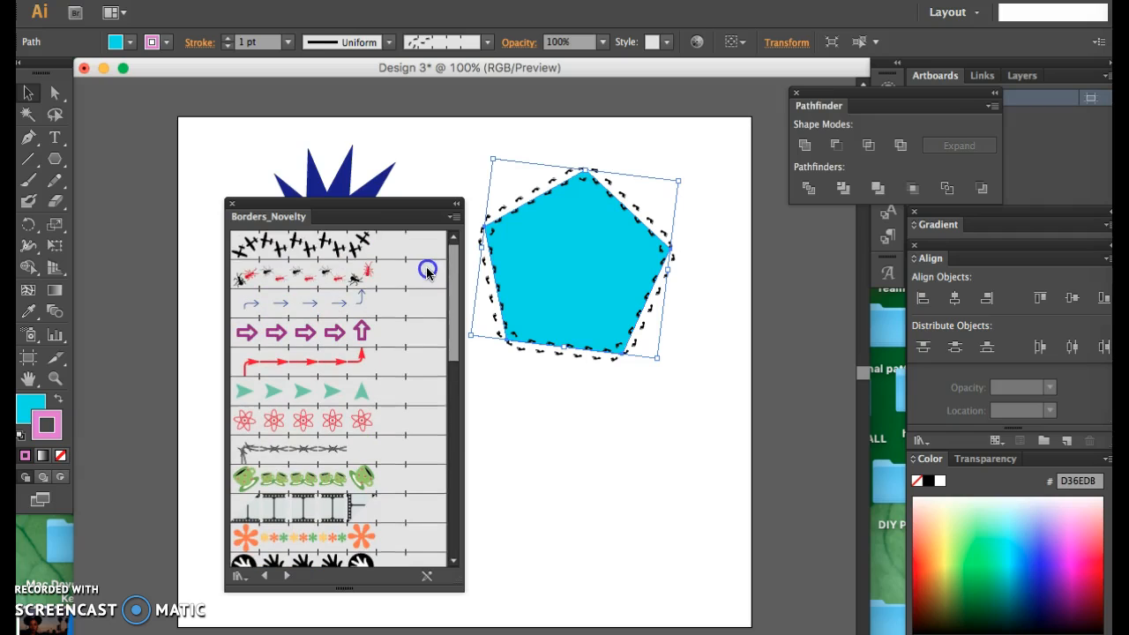
left_click(287, 280)
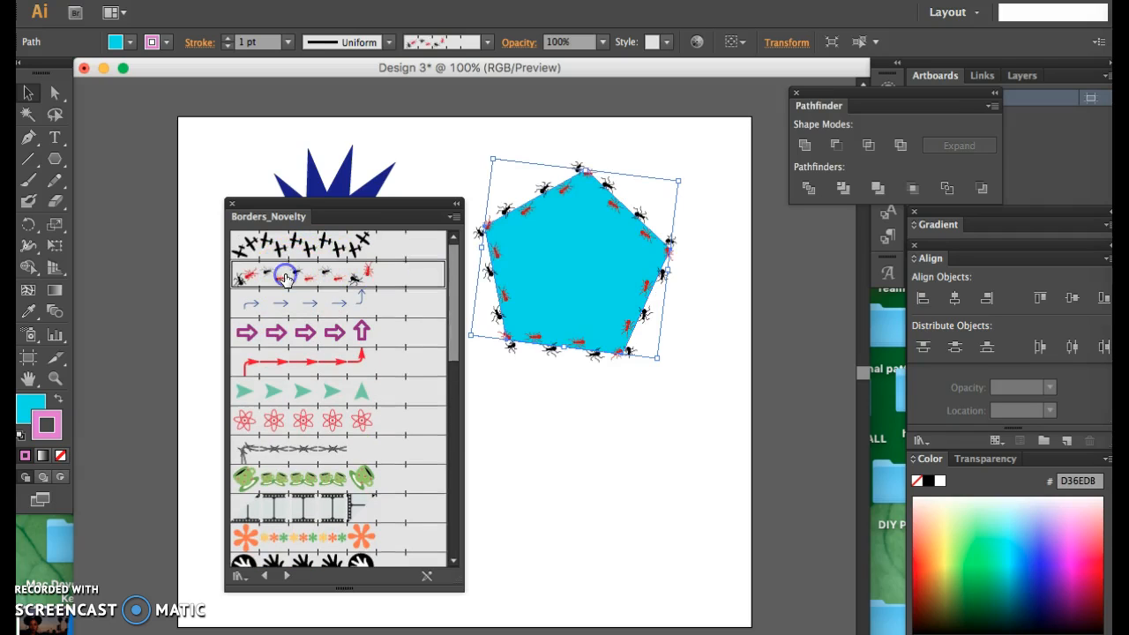
left_click(314, 399)
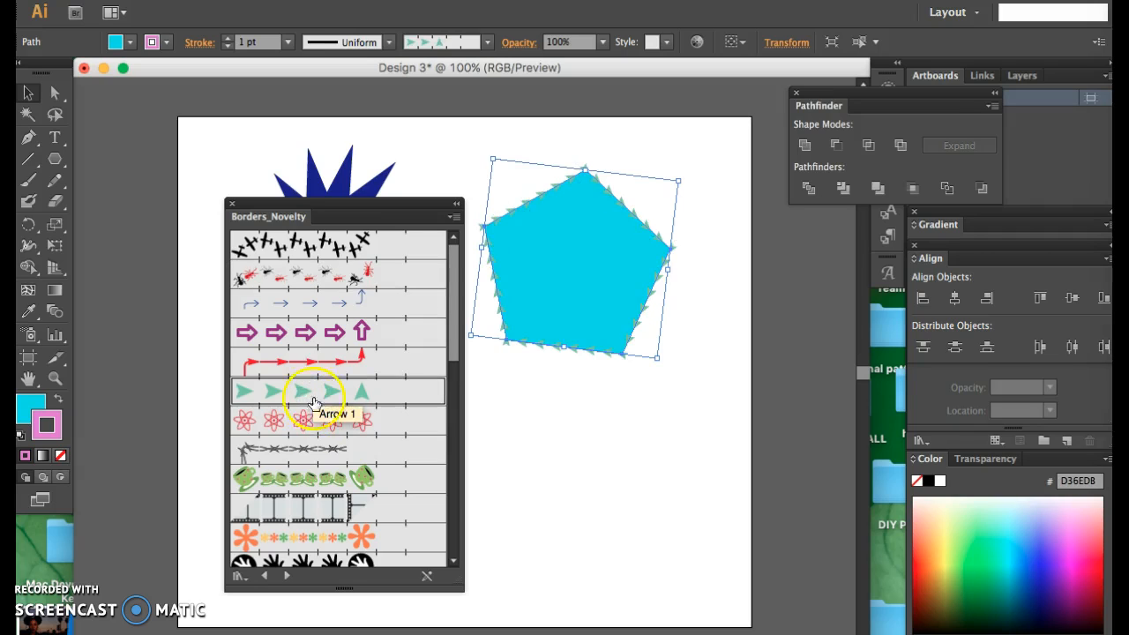
Apply the Barbed Wire brush to the pentagon's outline, deselect it and move the brush library off the shapes
left_click(304, 448)
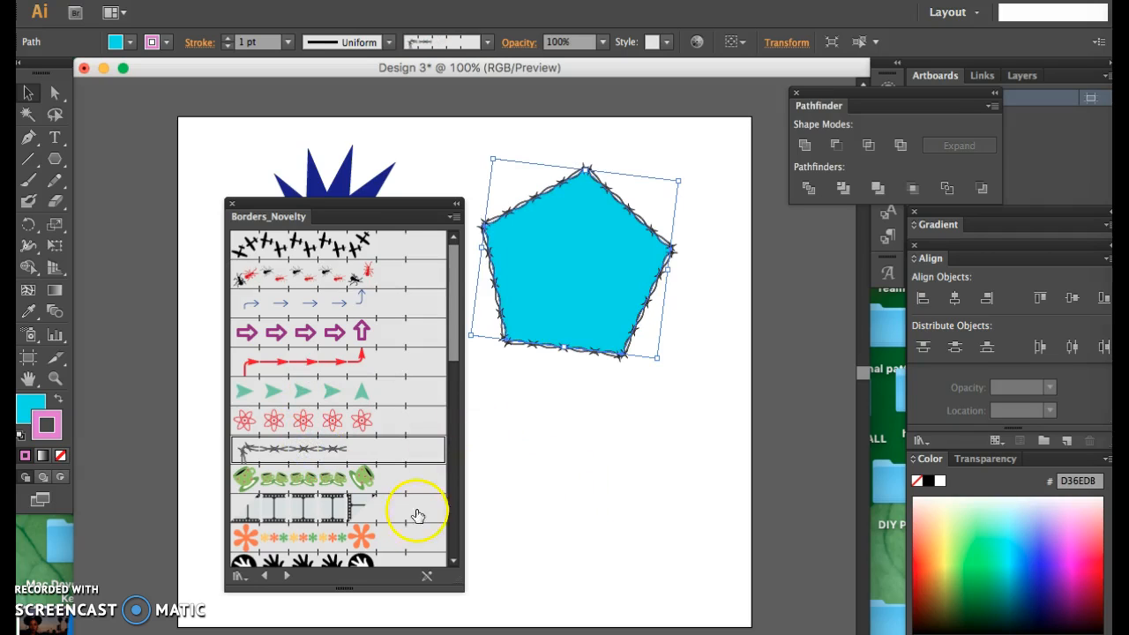
left_click(527, 576)
left_click_drag(353, 212, 285, 390)
Save the document under New Media 2017 as Design 3.ai in Adobe Illustrator format
left_click(147, 8)
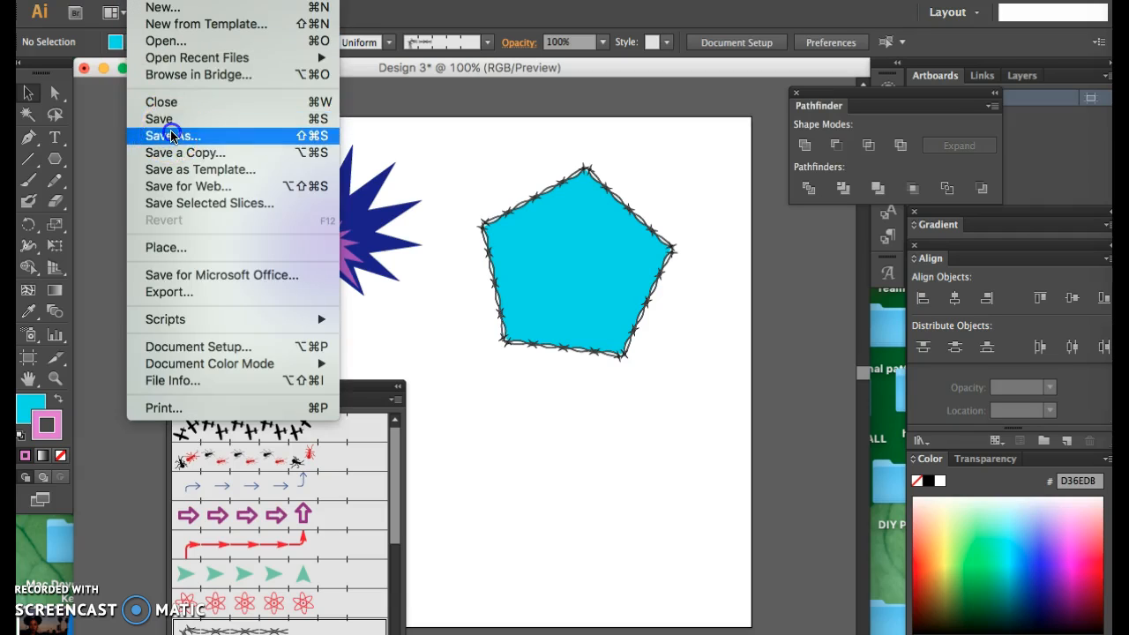
left_click(173, 135)
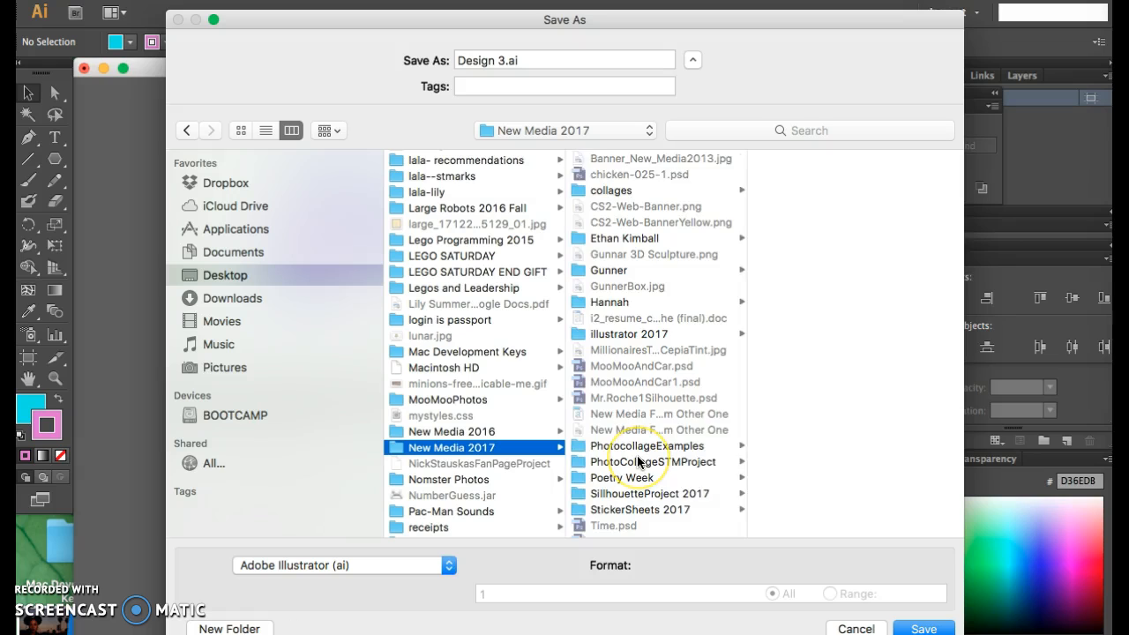
scroll(637, 455, "down", 2)
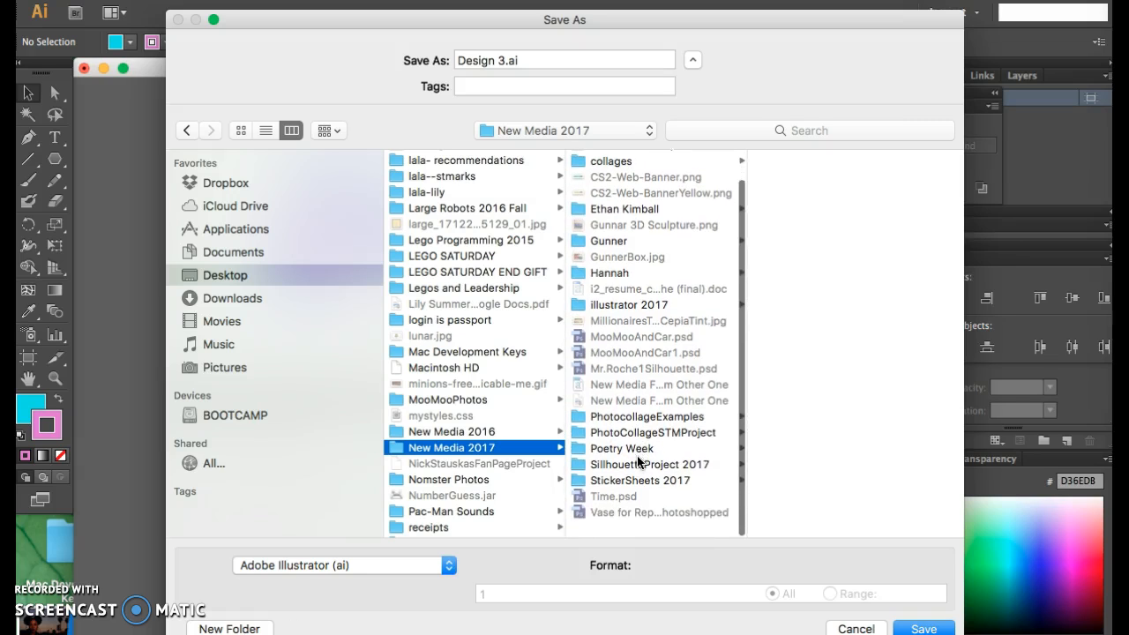
left_click(576, 324)
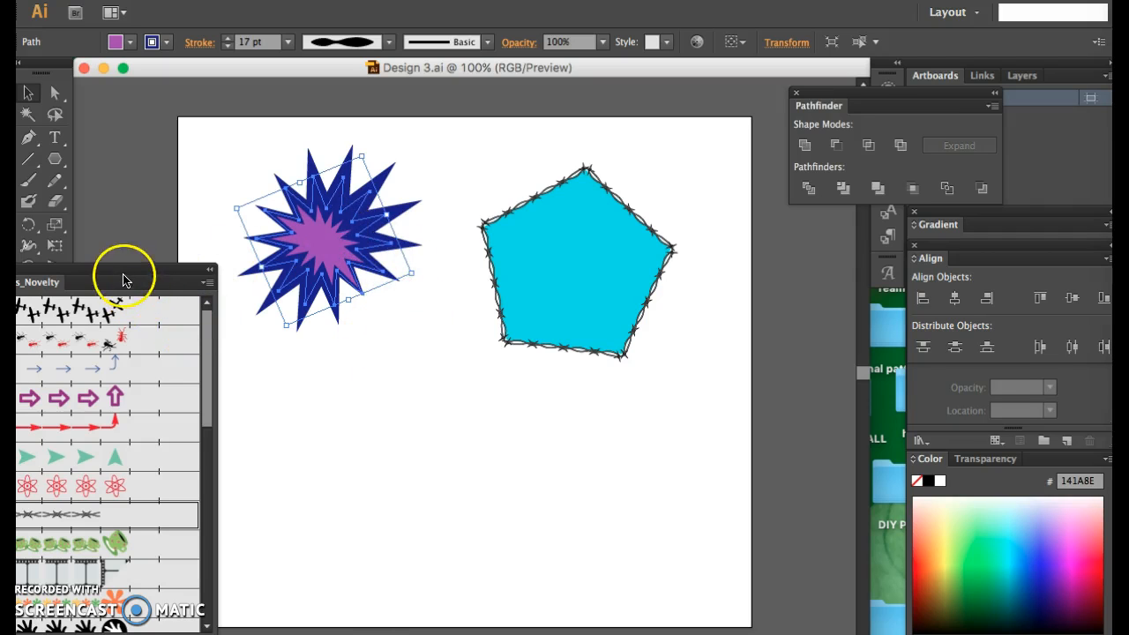
Attach the Borders_Novelty library below Pathfinder and draw a wide, flat ellipse beneath the star and pentagon
mouse_move(124, 272)
left_mouse_down()
mouse_move(415, 327)
mouse_move(594, 305)
mouse_move(966, 201)
left_mouse_up()
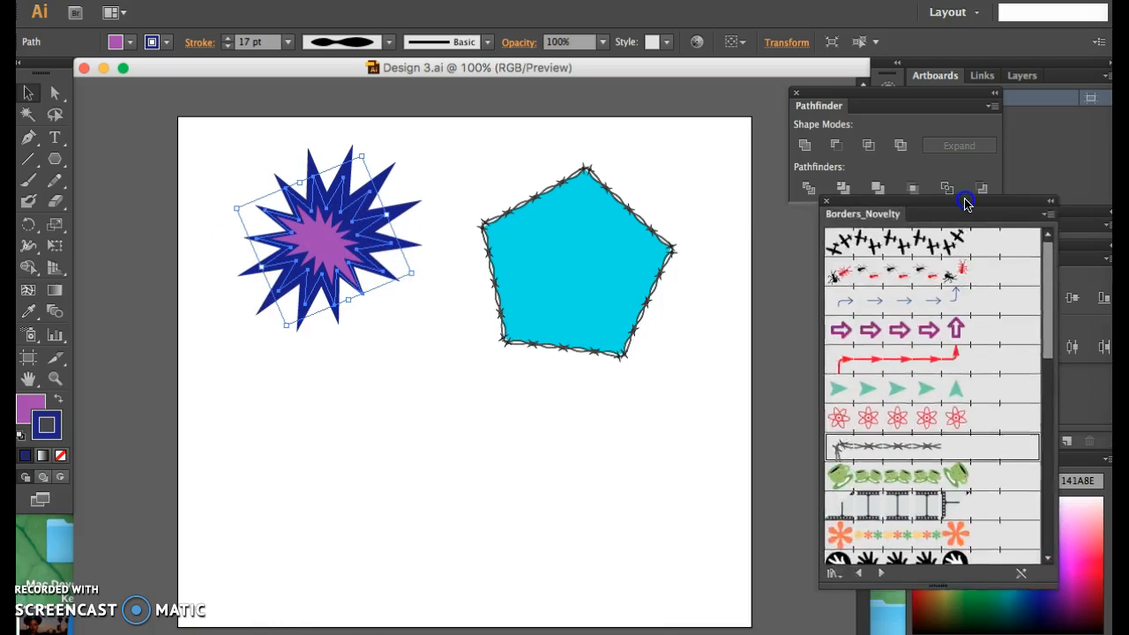
left_click(55, 159)
left_click(93, 201)
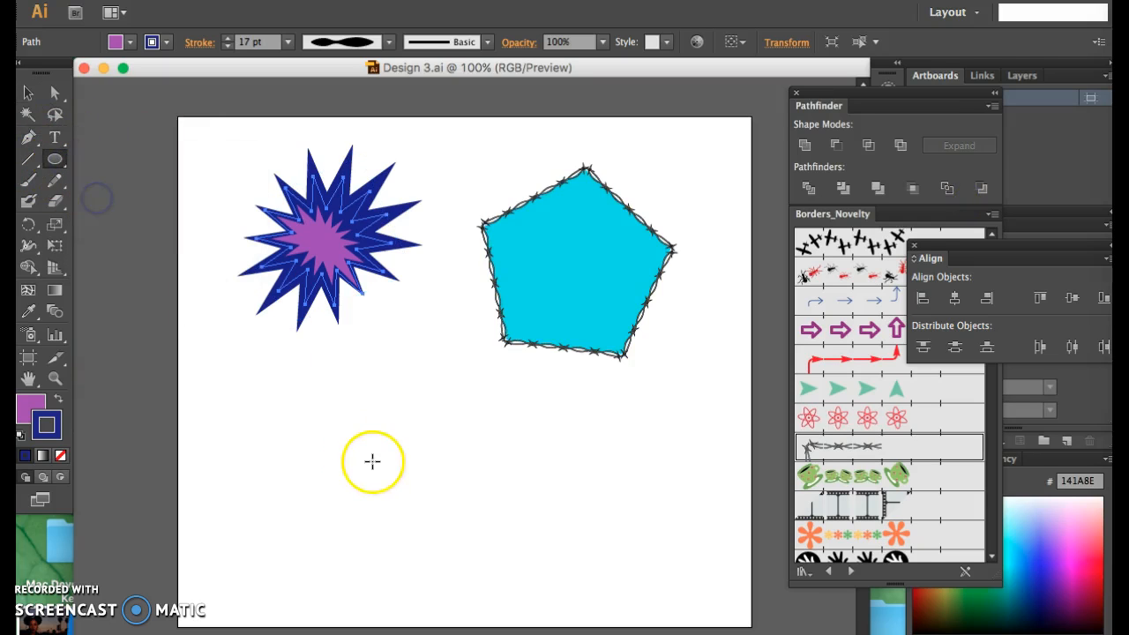
left_click_drag(309, 390, 561, 456)
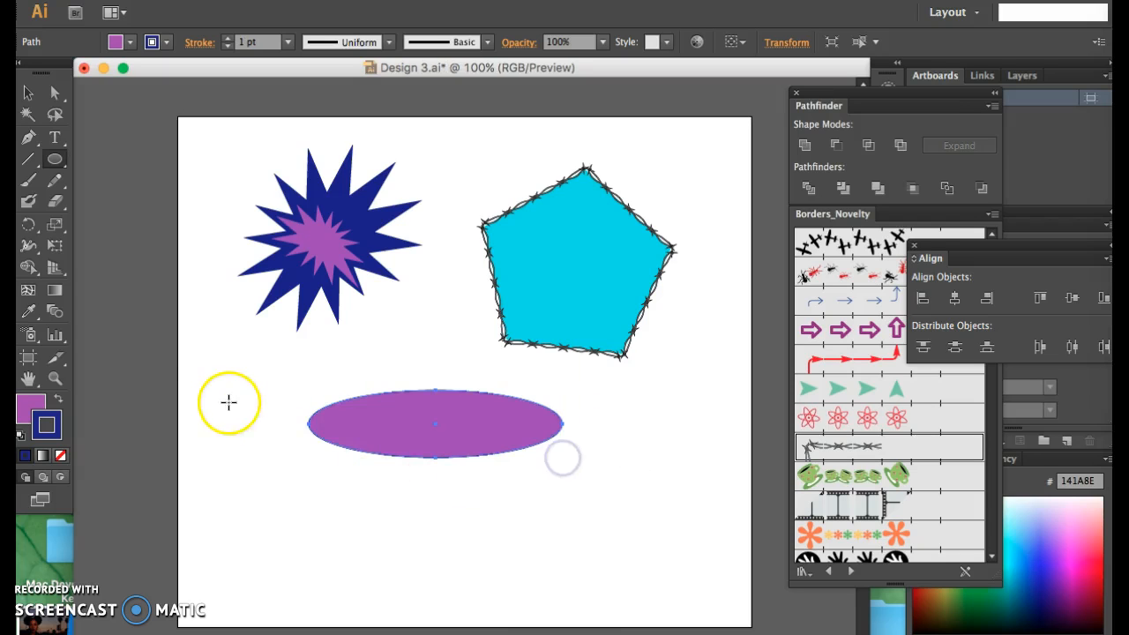
Change the ellipse's fill color to light brown (C18E52)
double_click(26, 407)
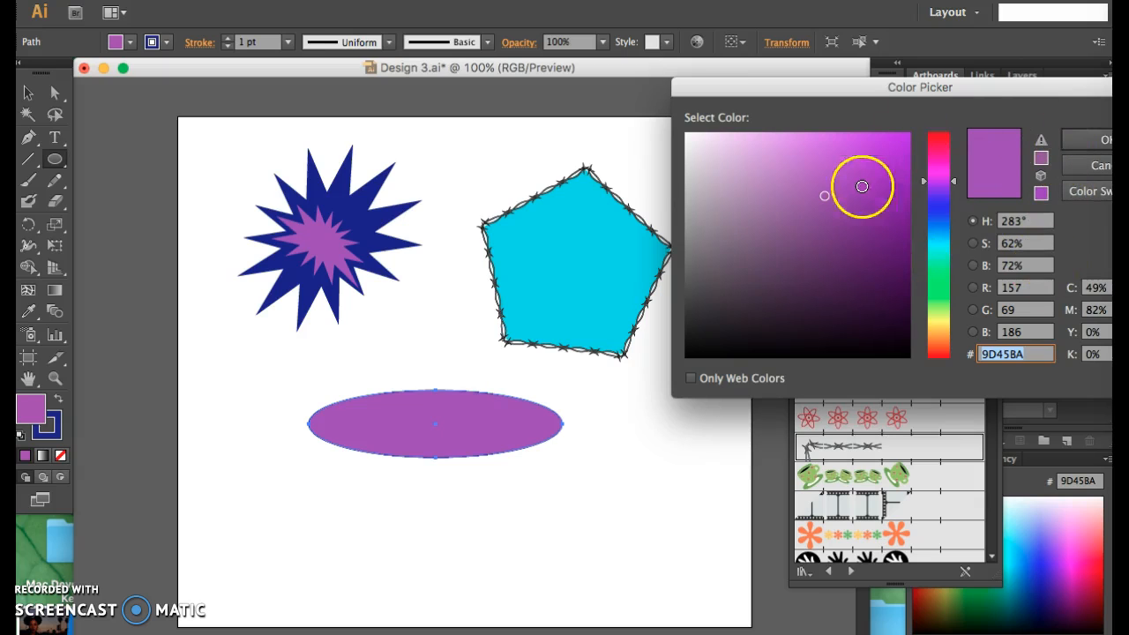
left_click_drag(955, 185, 955, 338)
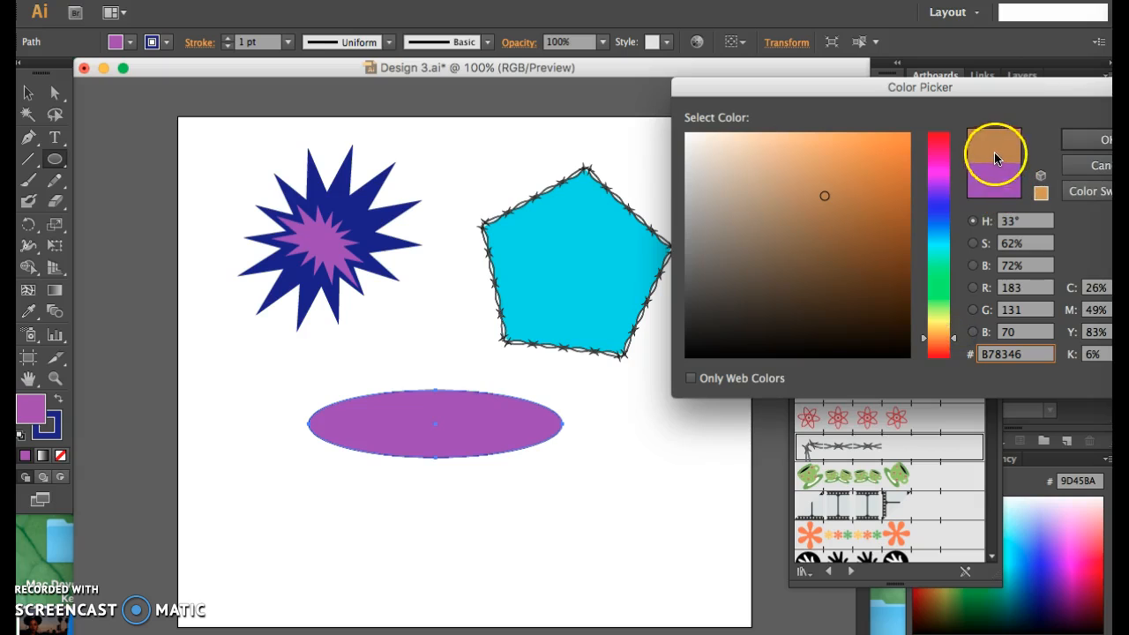
left_click(864, 225)
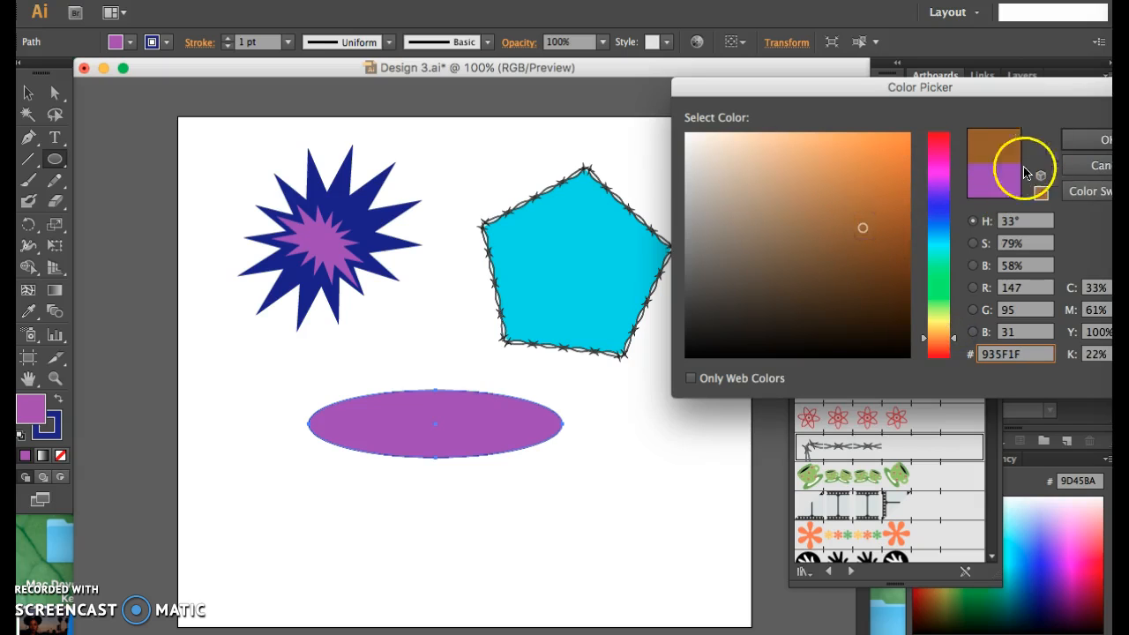
left_click(842, 199)
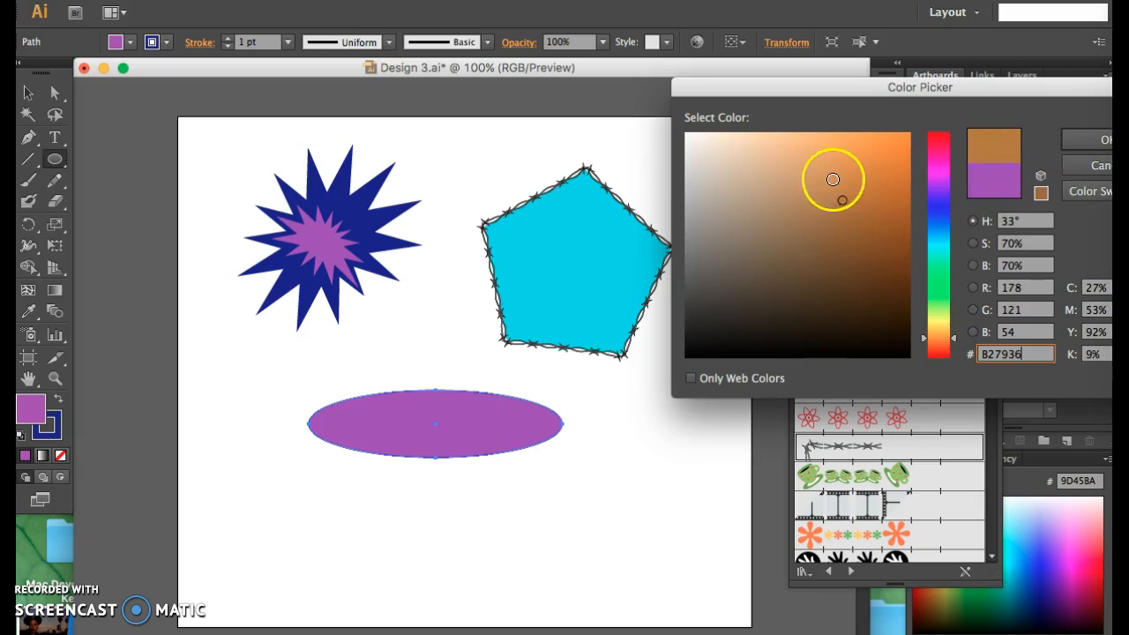
left_click(1093, 139)
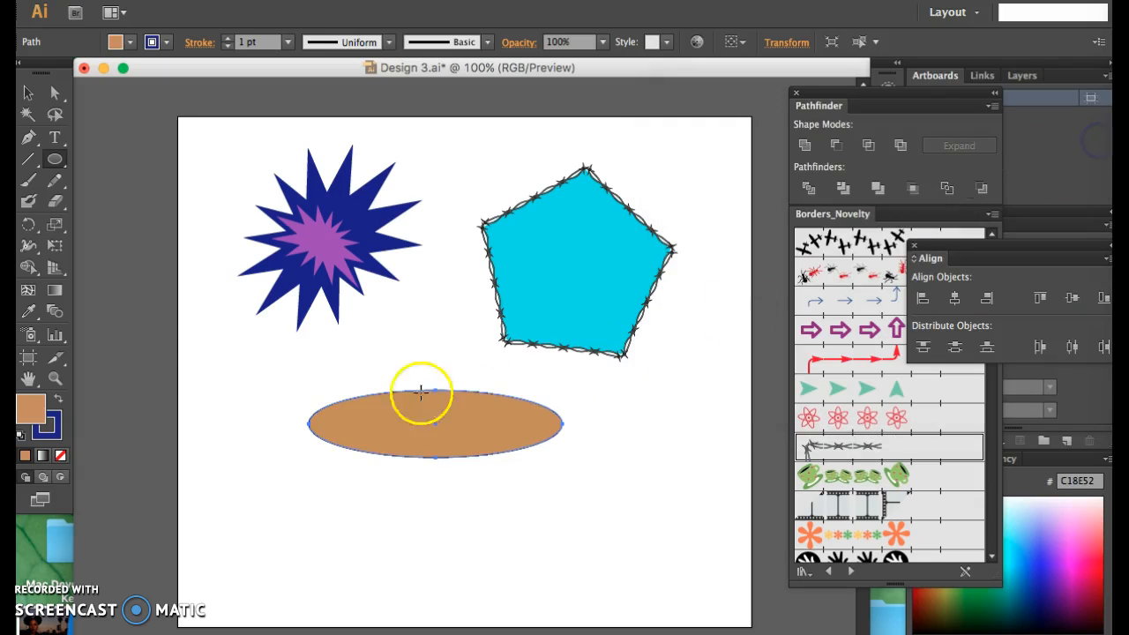
Draw a closed, curved cup-body path around the brown ellipse with the Pen tool, with a wide rim and a narrower rounded base
left_click_drag(52, 169, 29, 138)
left_click(29, 138)
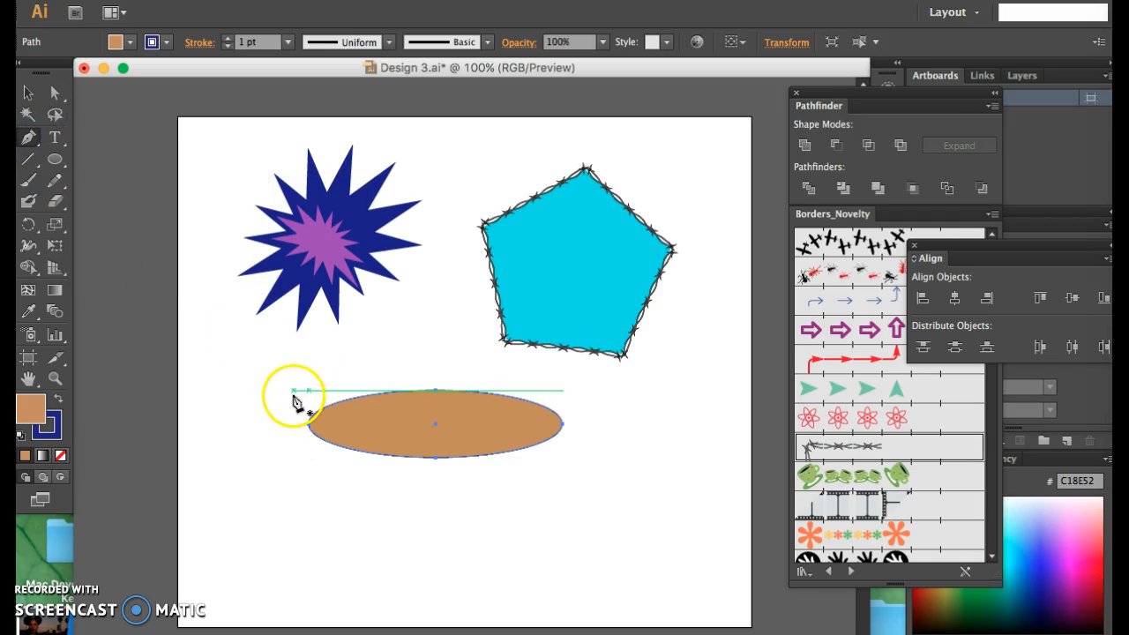
left_click(285, 403)
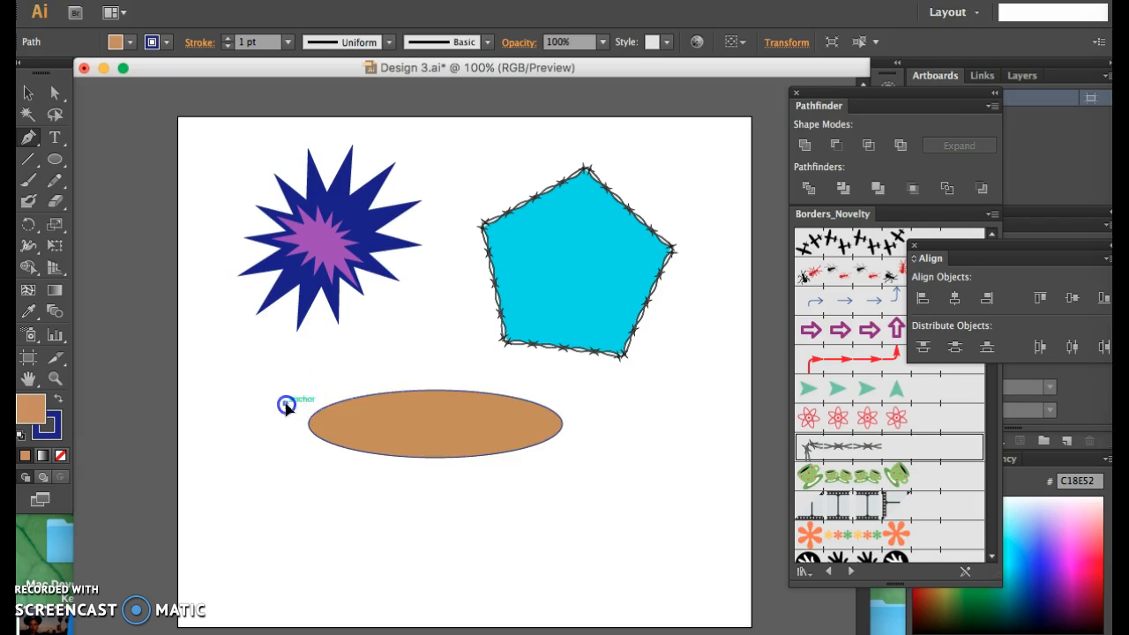
left_click_drag(423, 366, 533, 367)
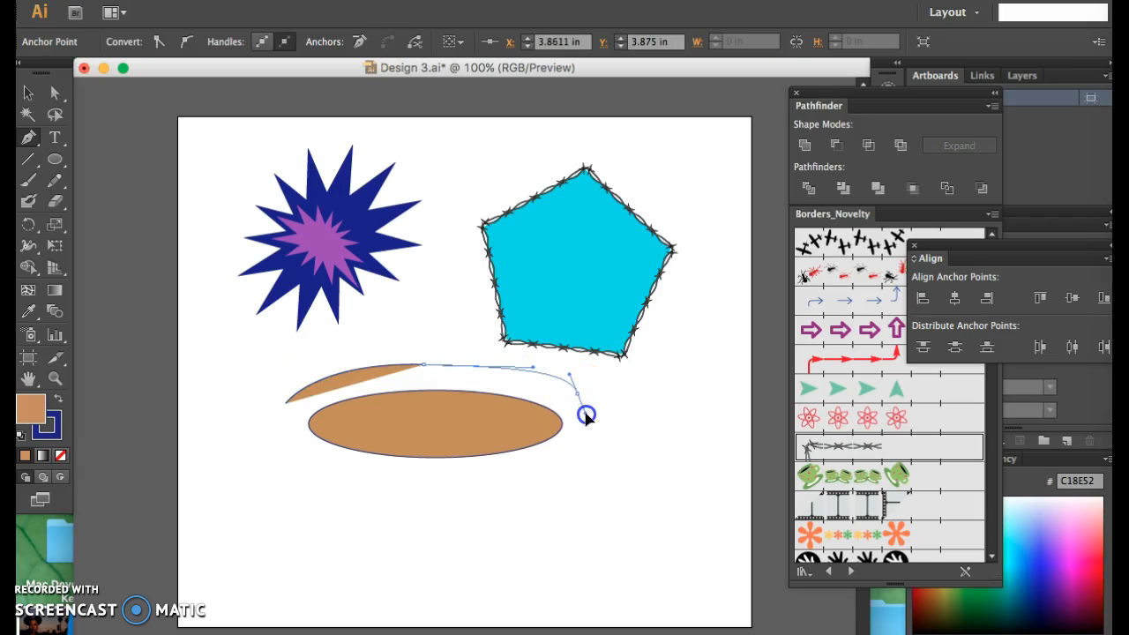
left_click_drag(587, 416, 585, 413)
left_click(546, 571)
left_click_drag(525, 578, 525, 580)
left_click_drag(365, 575, 291, 551)
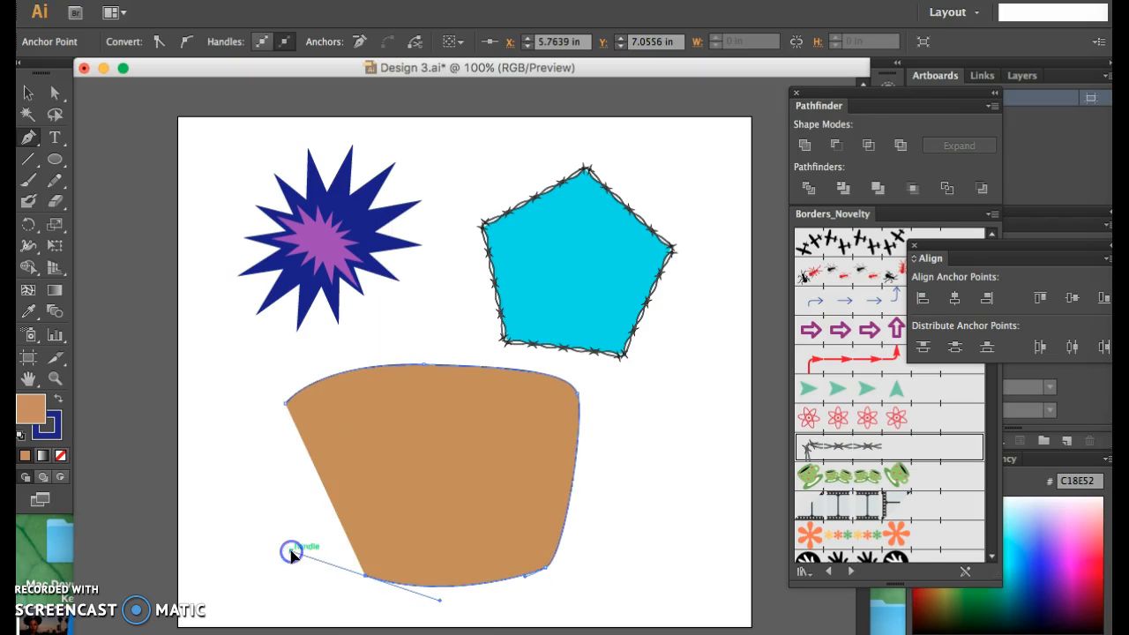
left_click(286, 404)
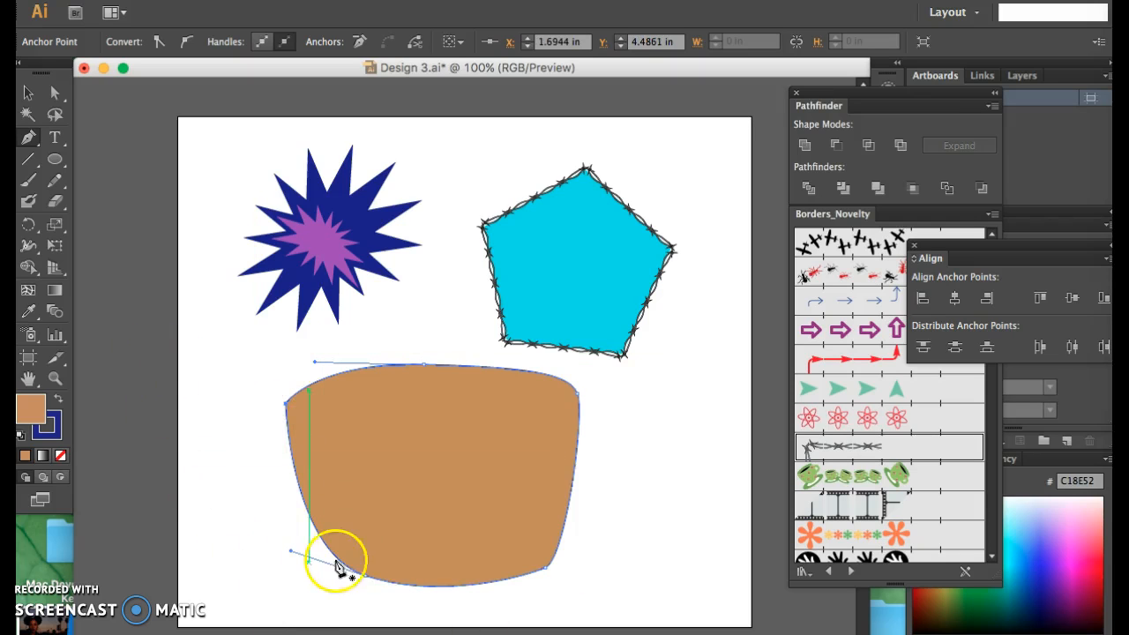
Reshape the cup body's base with the Direct Selection tool by moving its two bottom anchor points outward and down and adjusting the curve
left_click(50, 93)
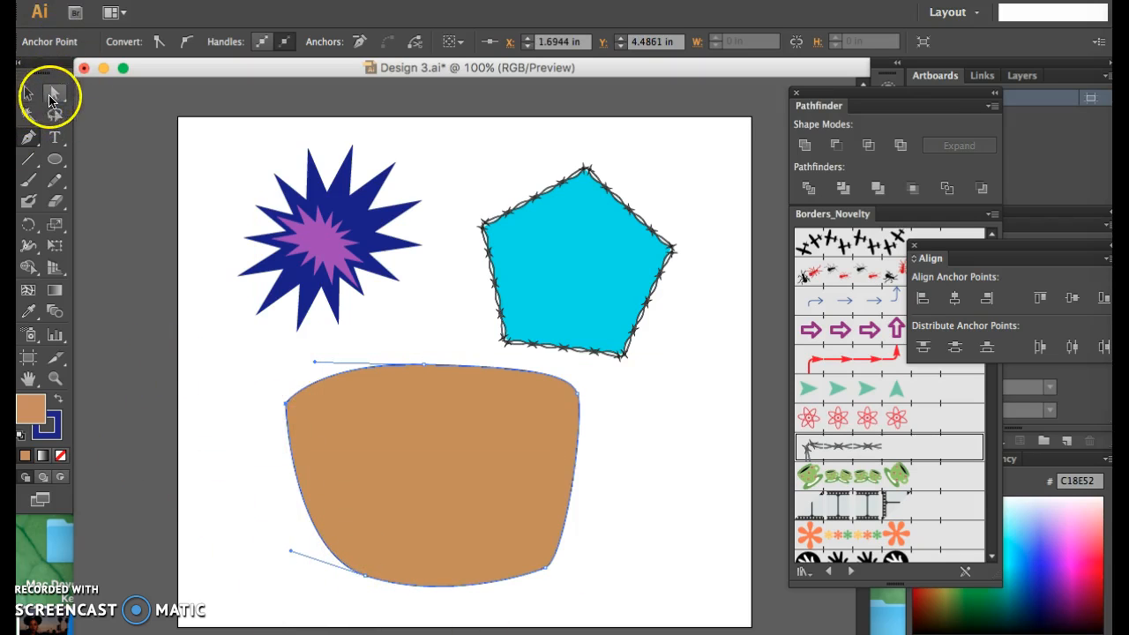
left_click(55, 99)
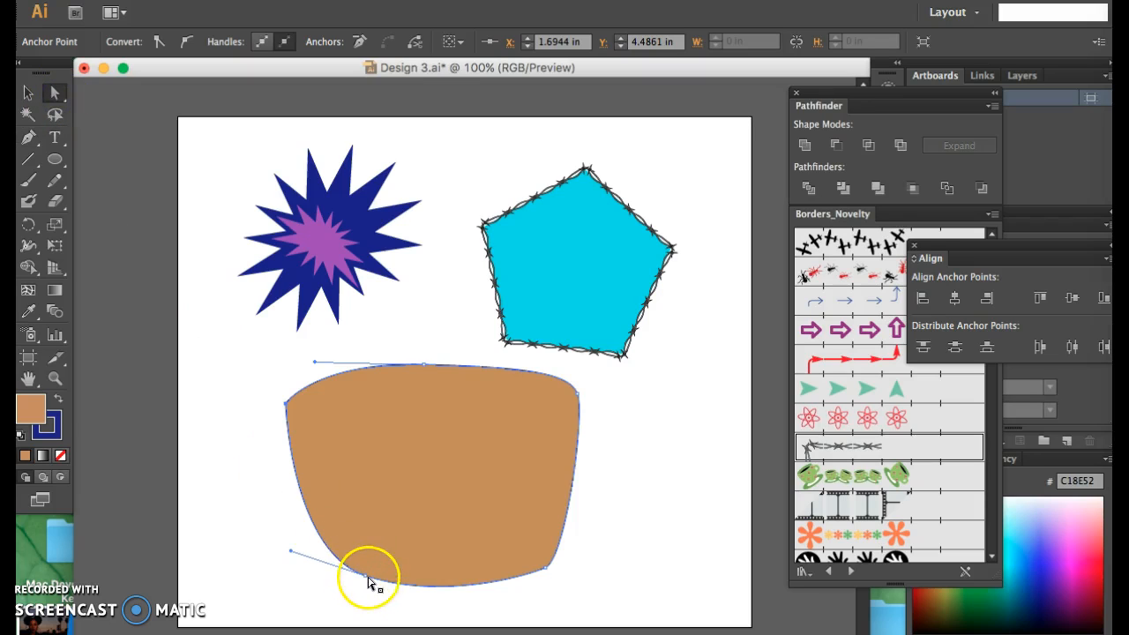
left_click_drag(368, 582, 347, 584)
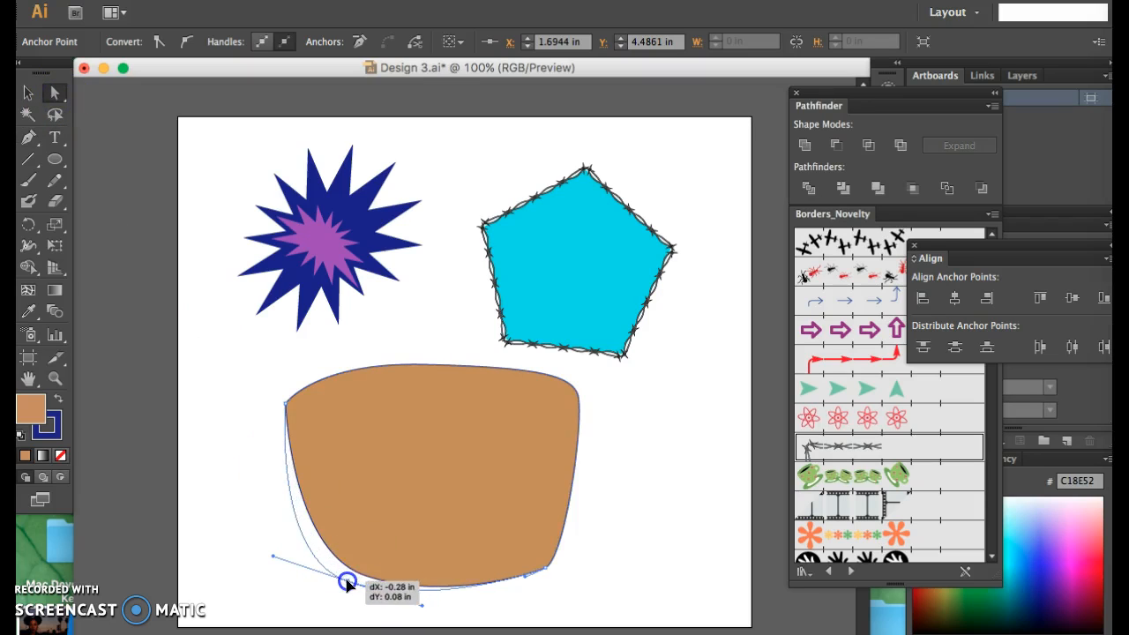
left_click_drag(548, 569, 587, 549)
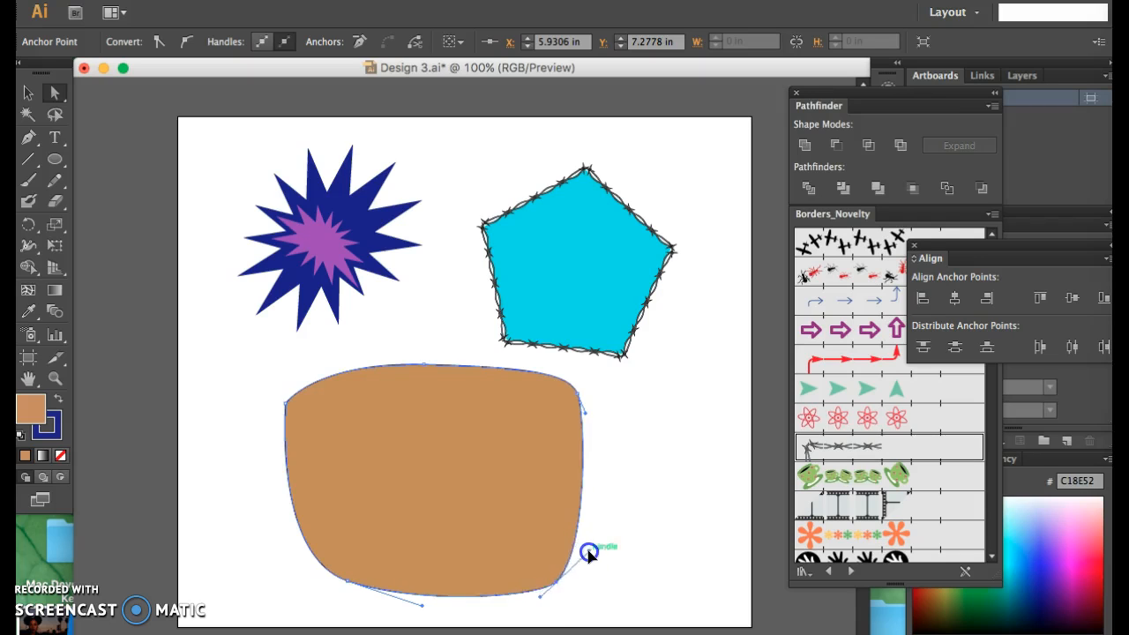
left_click(555, 586)
mouse_move(556, 586)
left_mouse_down()
mouse_move(532, 584)
mouse_move(543, 589)
left_mouse_up()
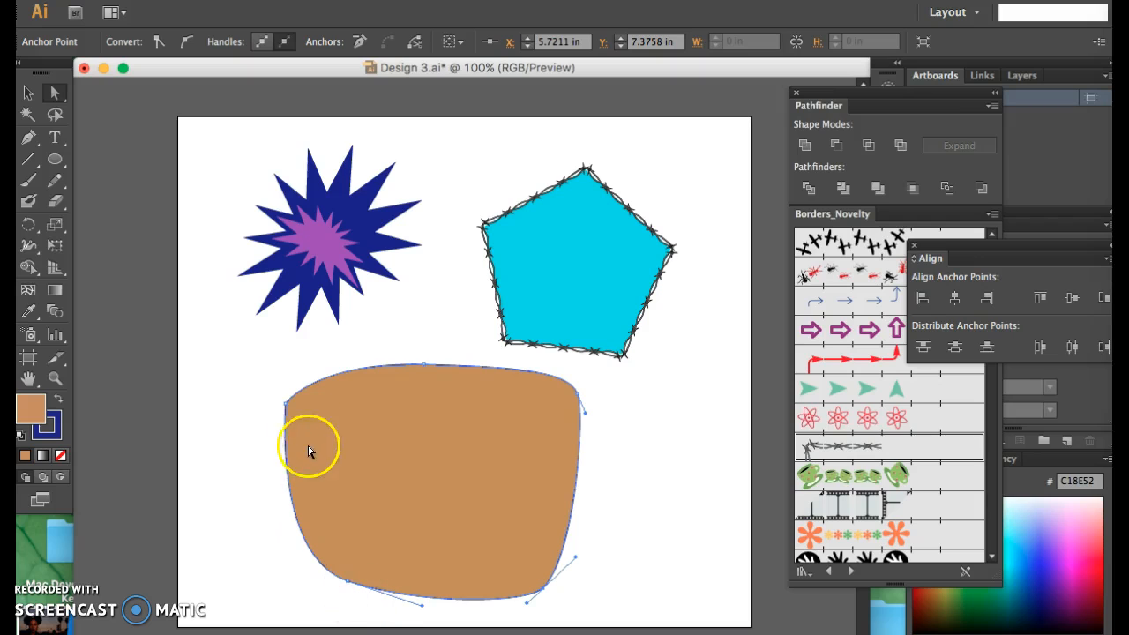
Select the whole cup body and change its fill color to off-white (F4F3F2)
left_click(523, 432)
left_click(434, 391)
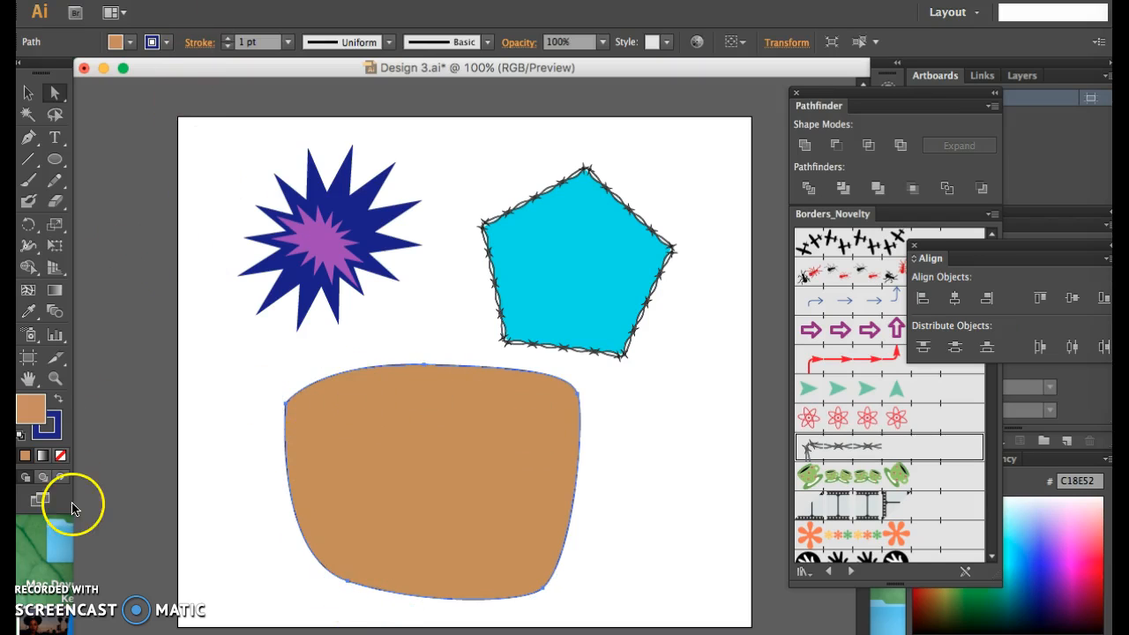
double_click(35, 403)
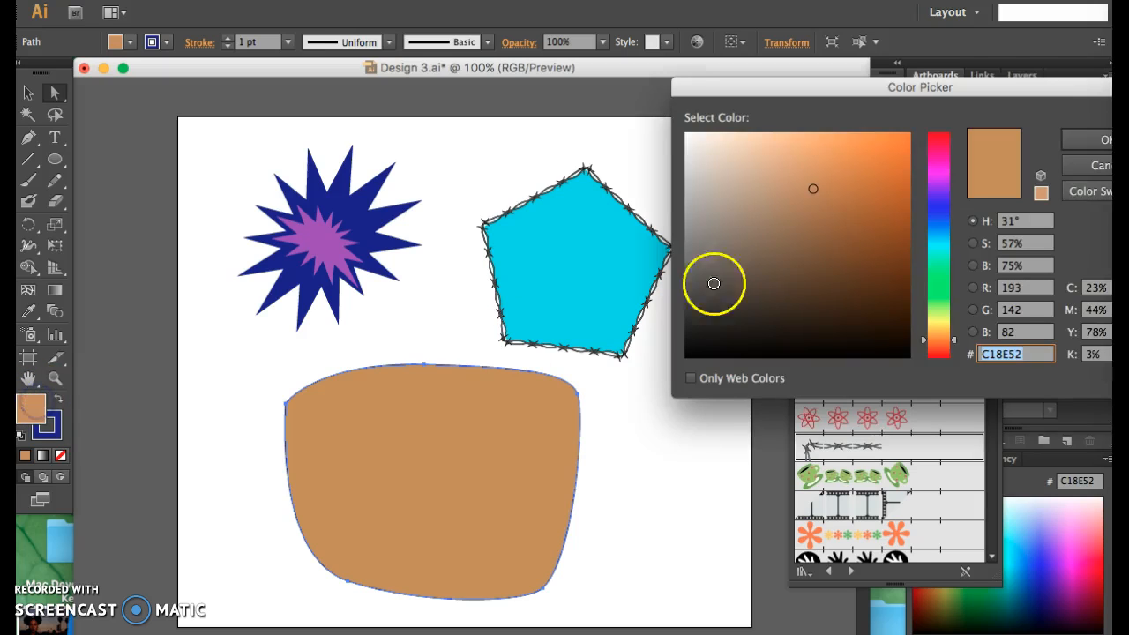
left_click(689, 139)
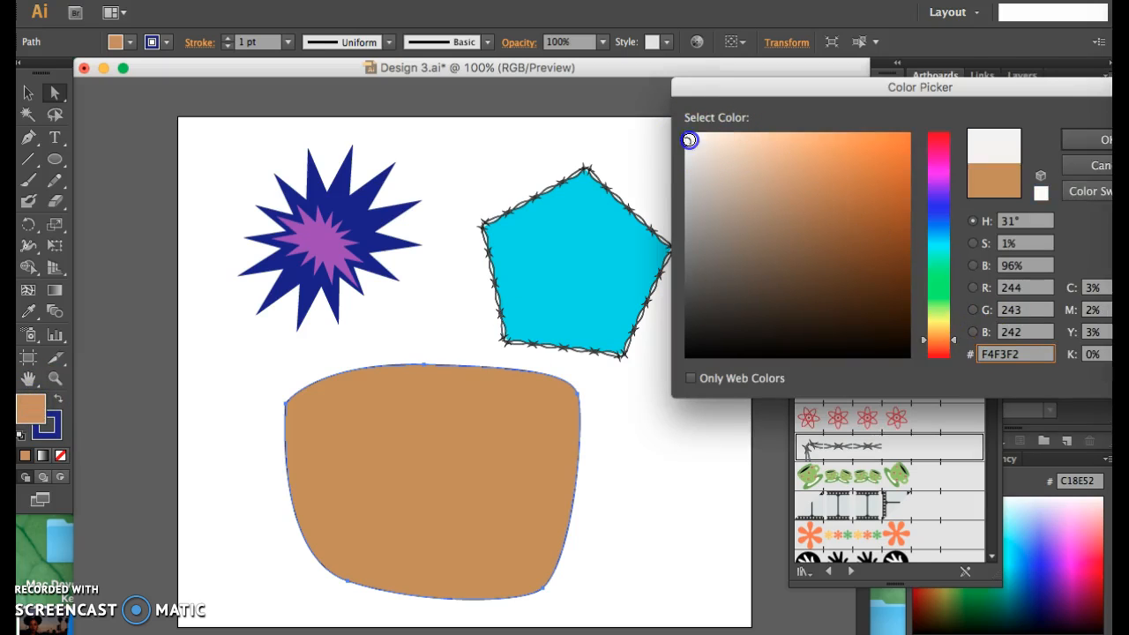
left_click(1085, 140)
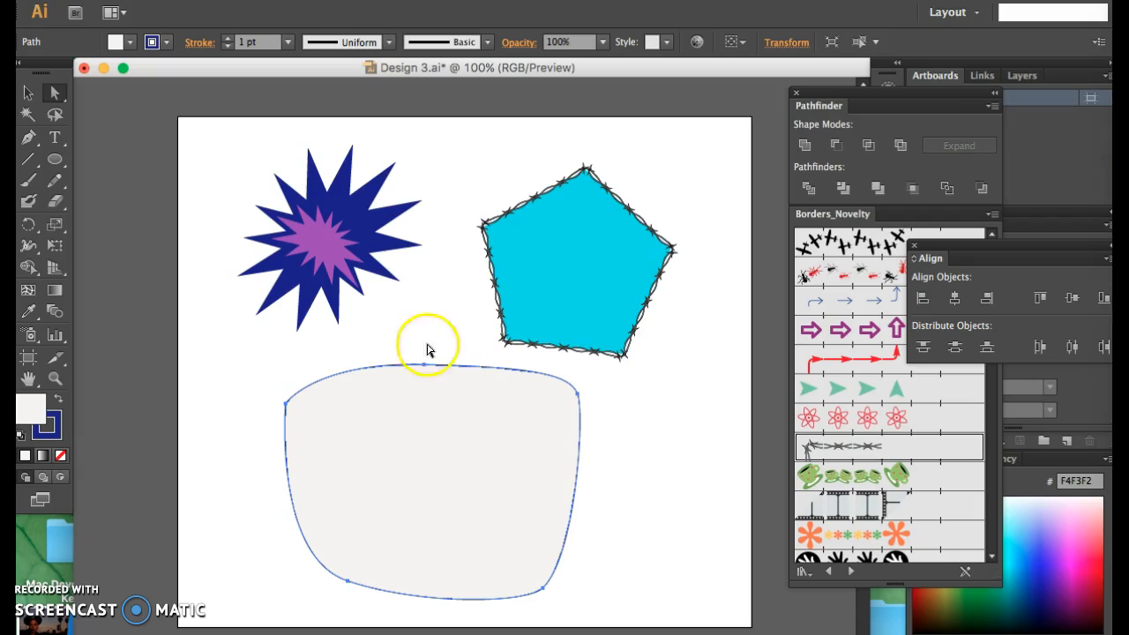
Send the cup body to the back so that it sits behind the brown ellipse
left_click(224, 1)
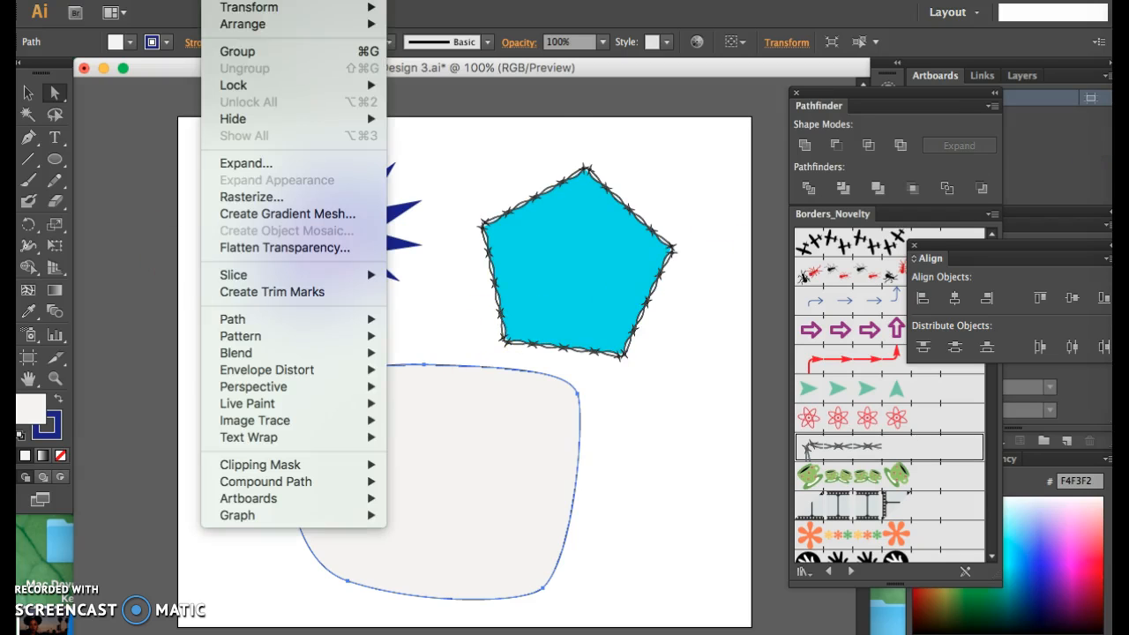
mouse_move(242, 28)
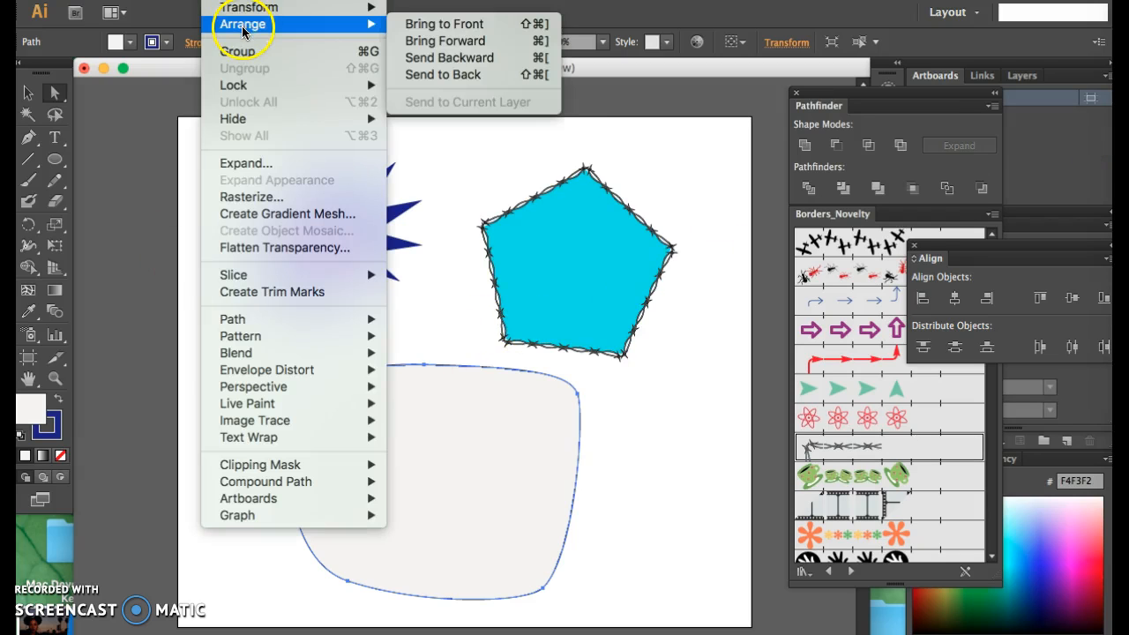
left_click(444, 75)
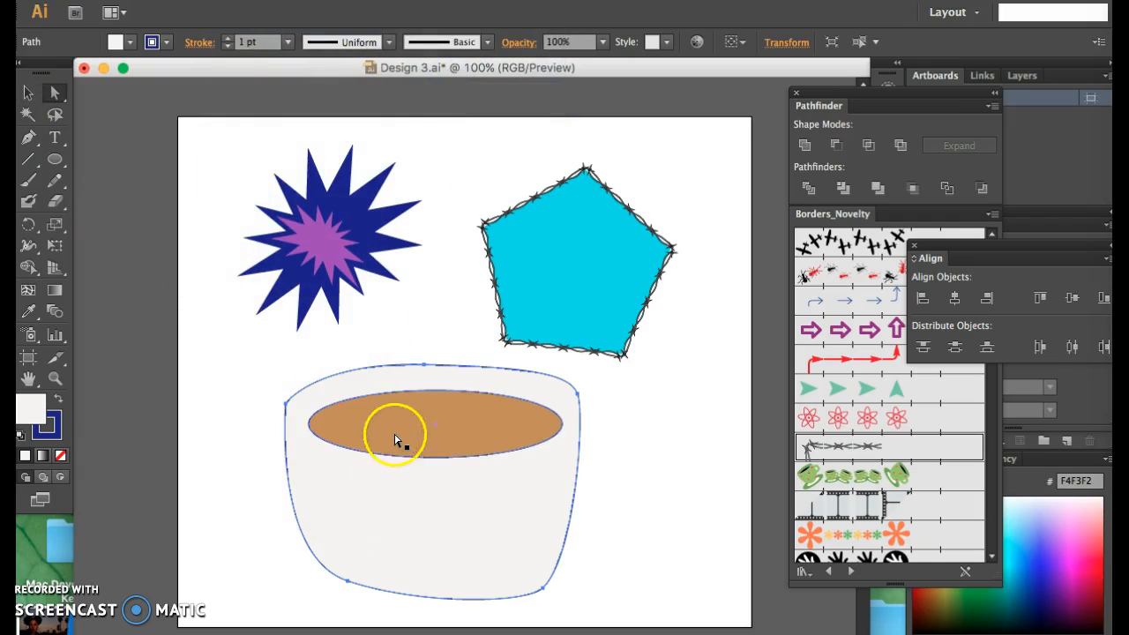
Move the brown coffee ellipse slightly up so it sits within the cup's rim
left_click_drag(395, 416, 395, 409)
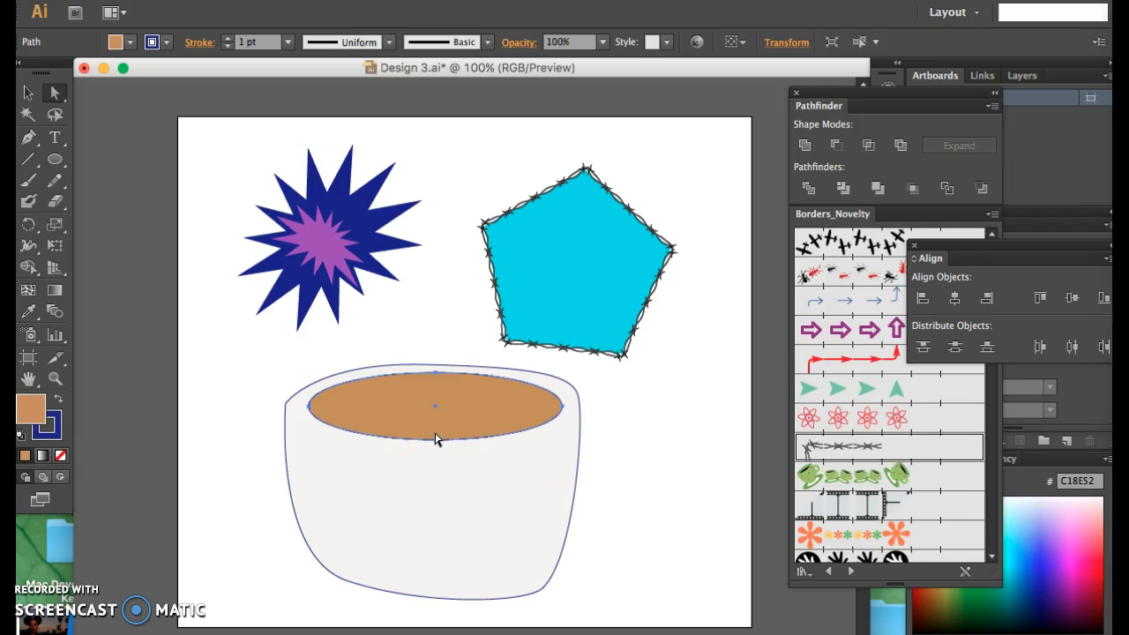
left_click(298, 397, "shift")
left_click_drag(459, 414, 460, 422)
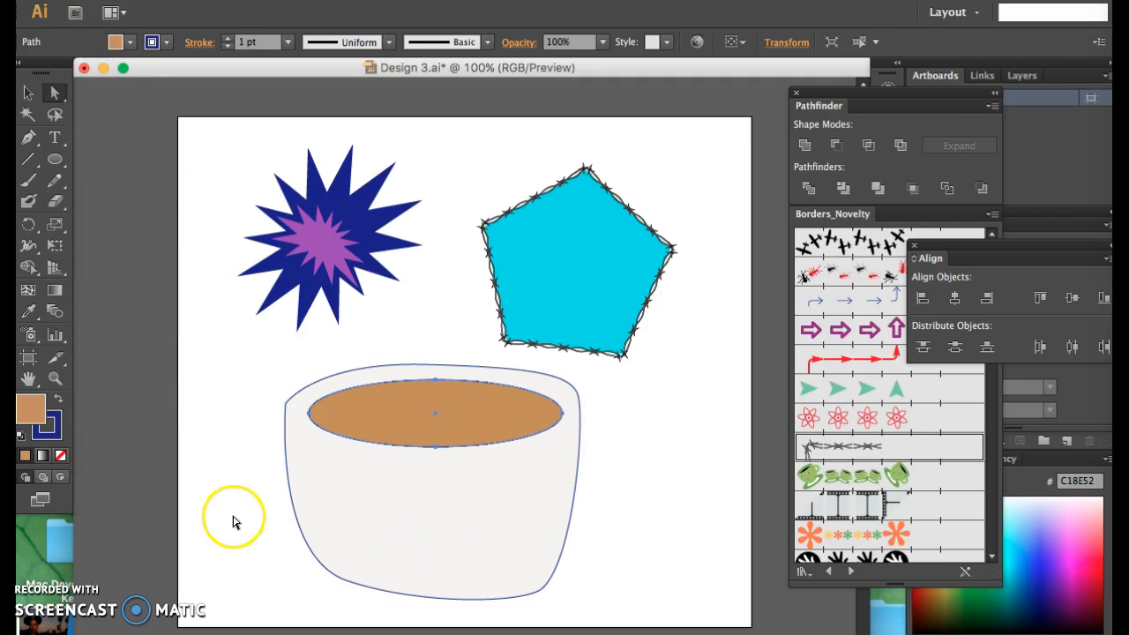
Select the cup body and apply Width Profile 5 to its outline after trying Width Profile 2
left_click(28, 92)
left_click(292, 403)
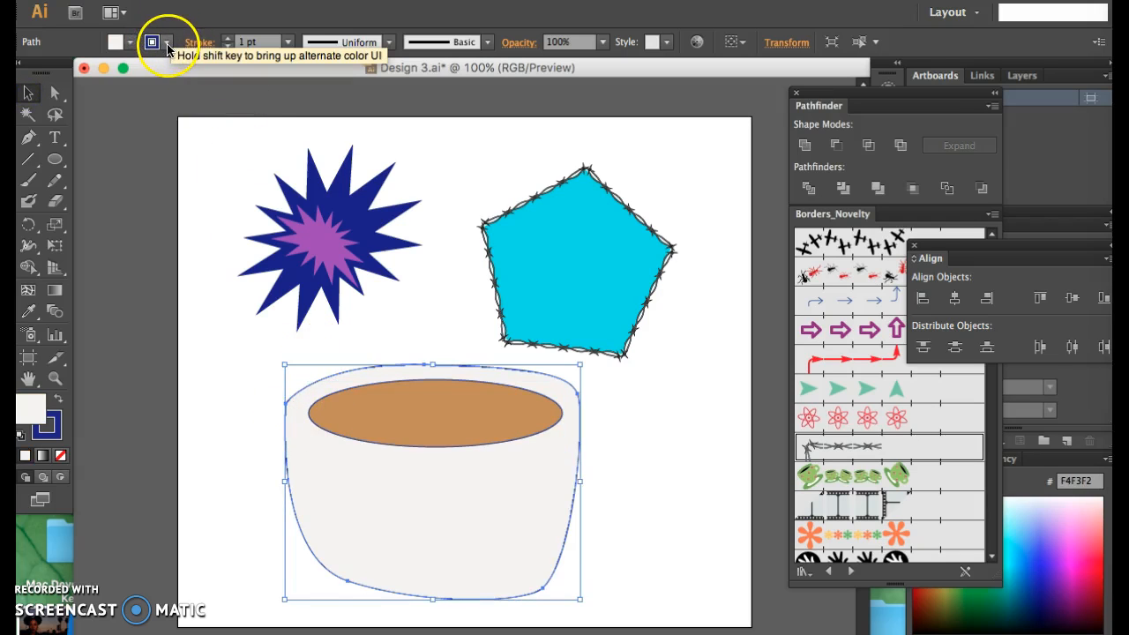
left_click(388, 41)
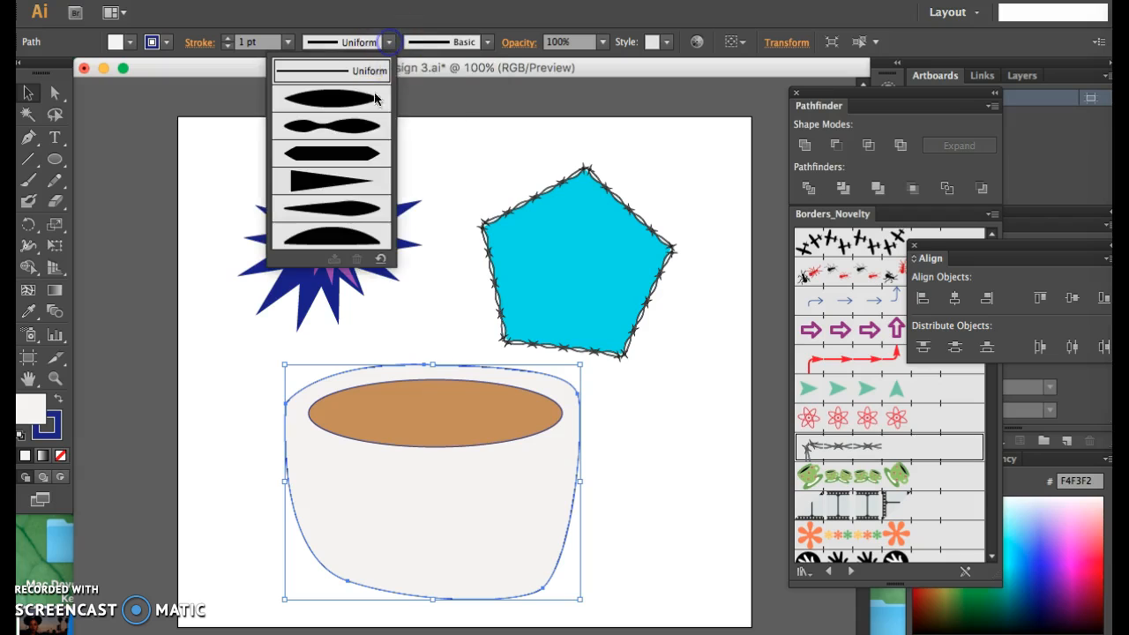
left_click(366, 129)
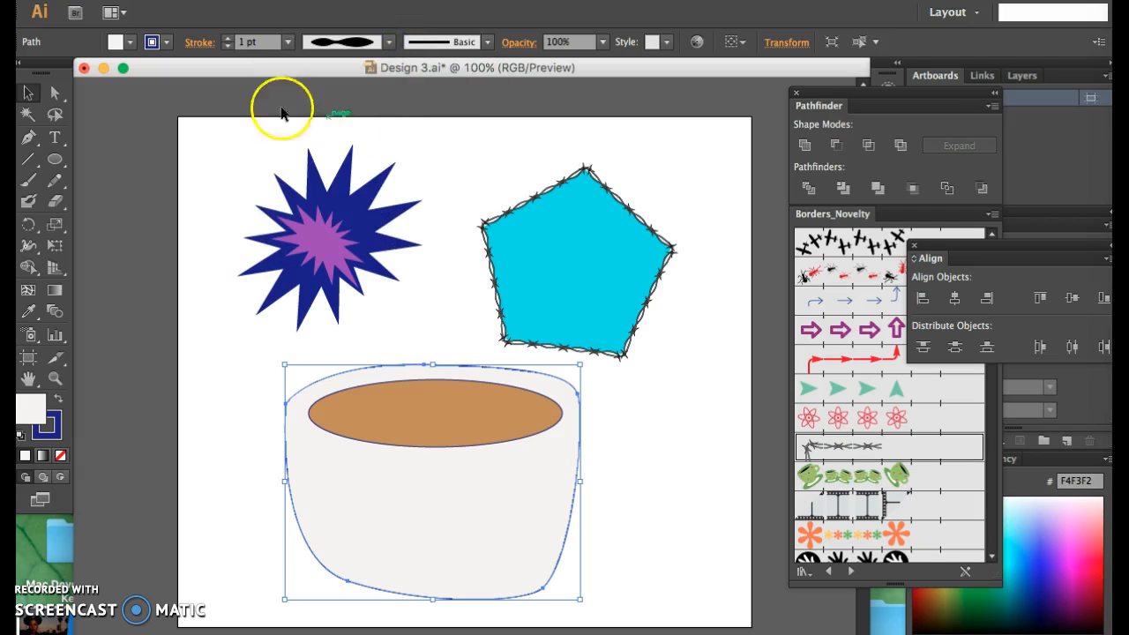
left_click(388, 41)
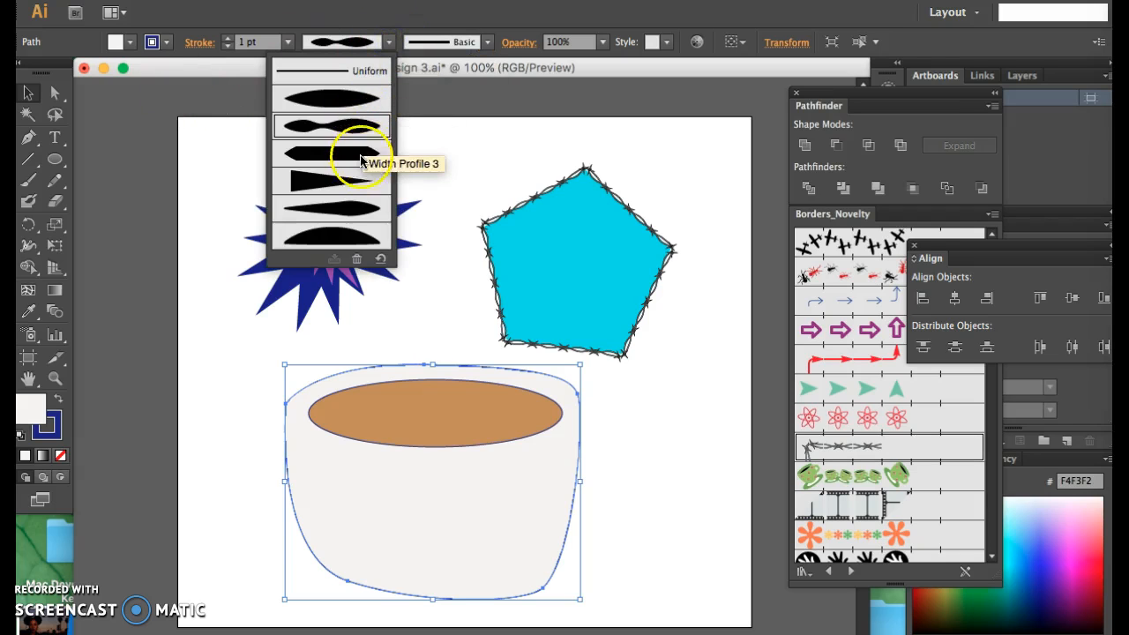
left_click(356, 203)
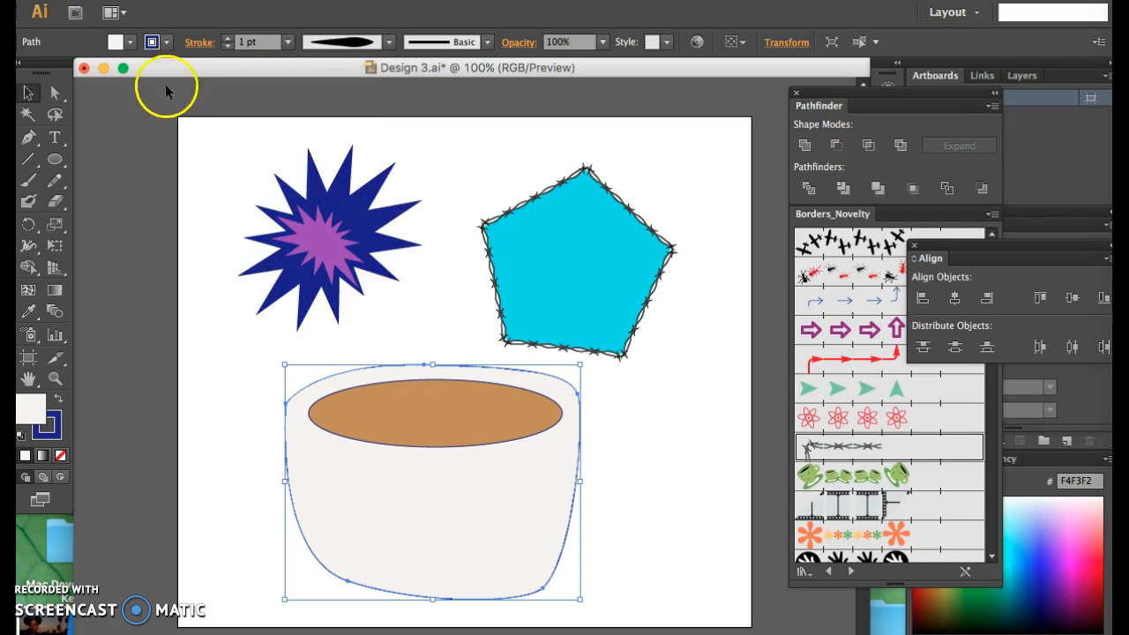
Set the cup body's stroke to black with a weight of 2 pt and deselect it
left_click(165, 46)
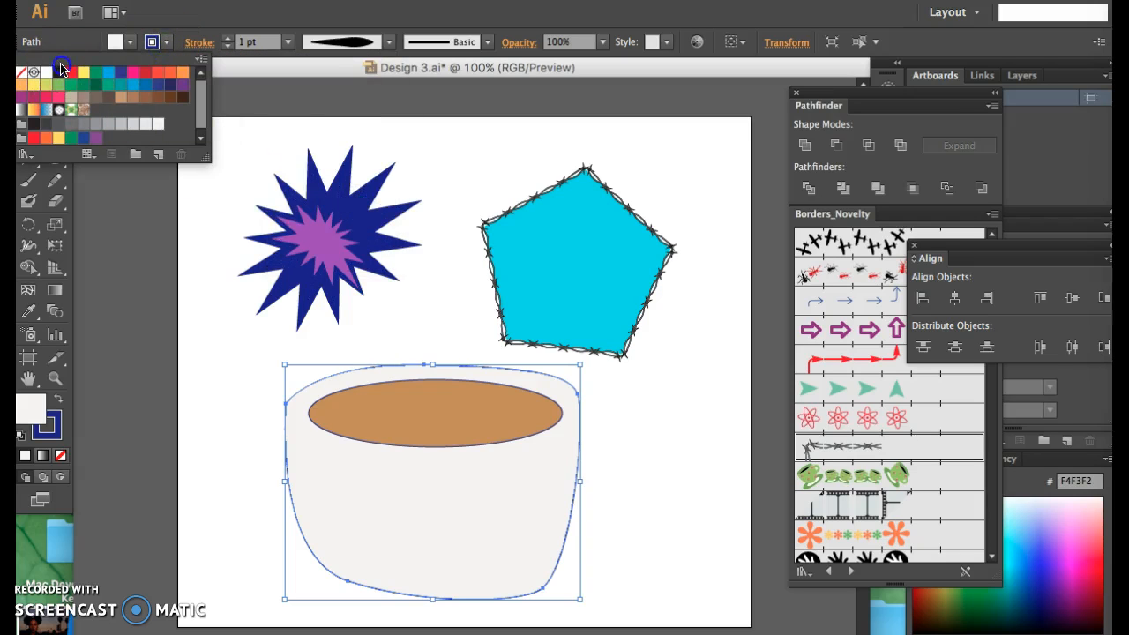
left_click(227, 39)
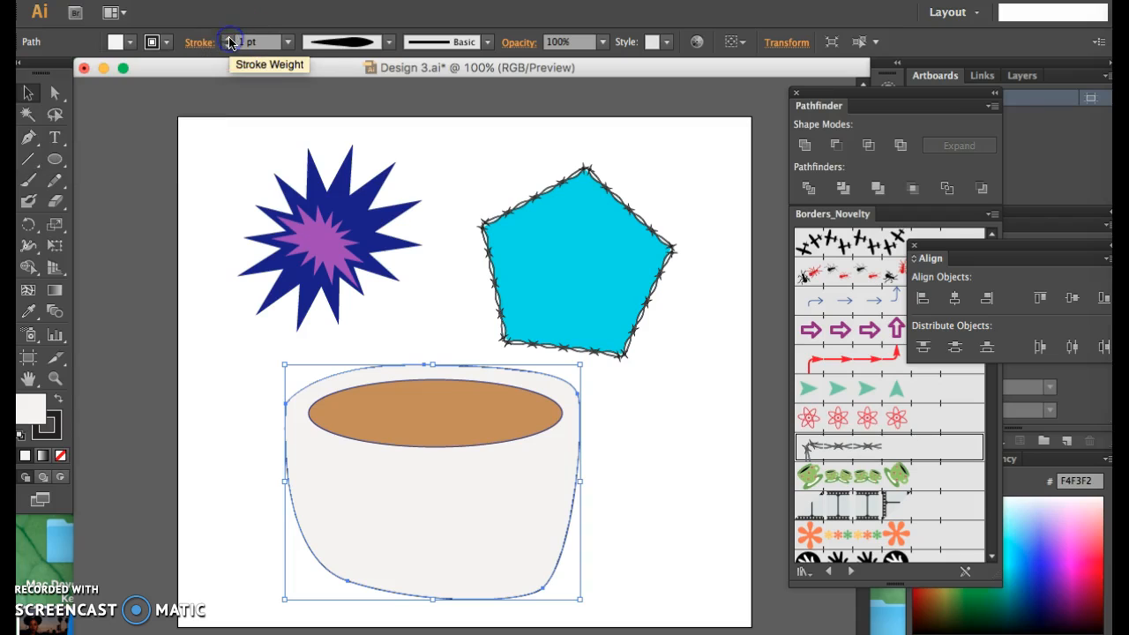
left_click(211, 224)
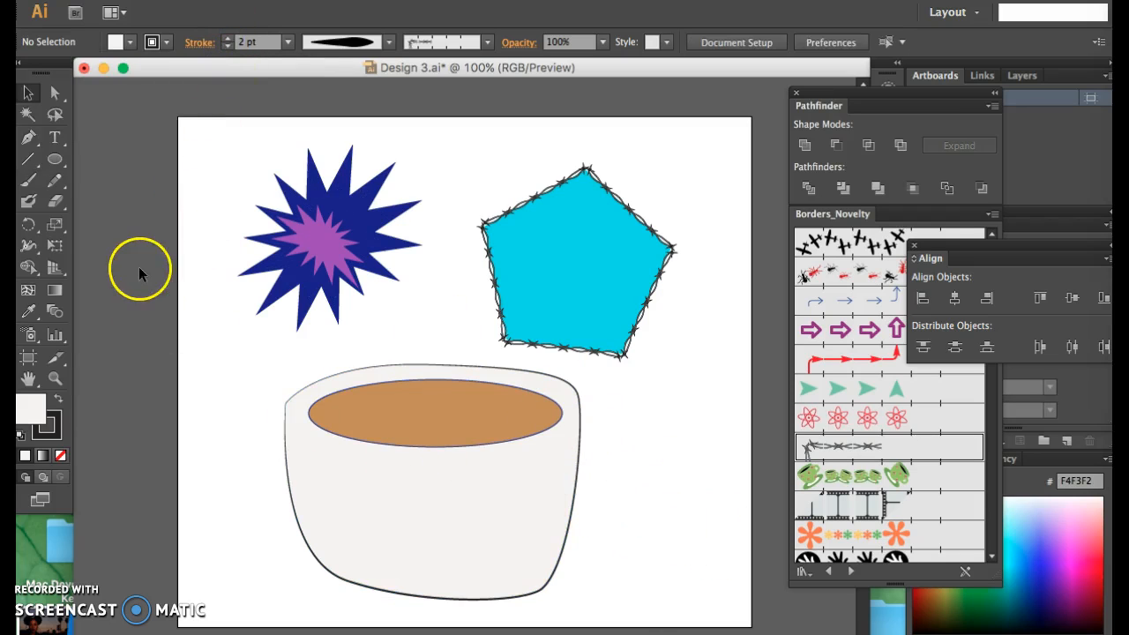
Draw a closed, curved cup handle with outer and inner contours along the cup's right side using the Pen tool
left_click(55, 179)
left_click(28, 137)
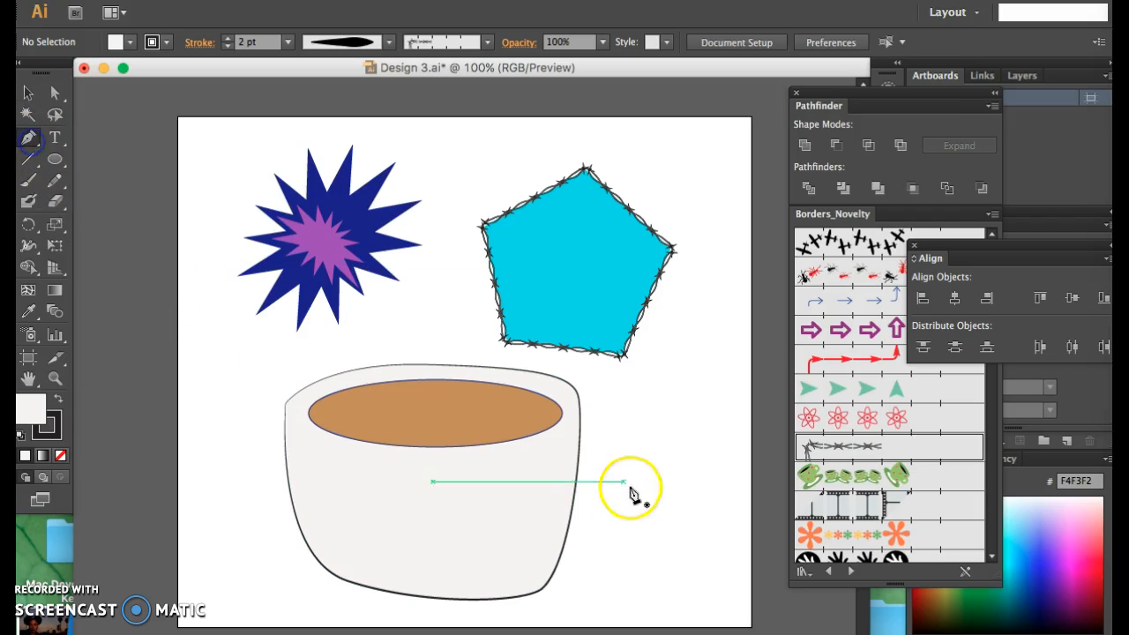
left_click(562, 446)
left_click_drag(615, 397, 640, 403)
left_click(666, 498)
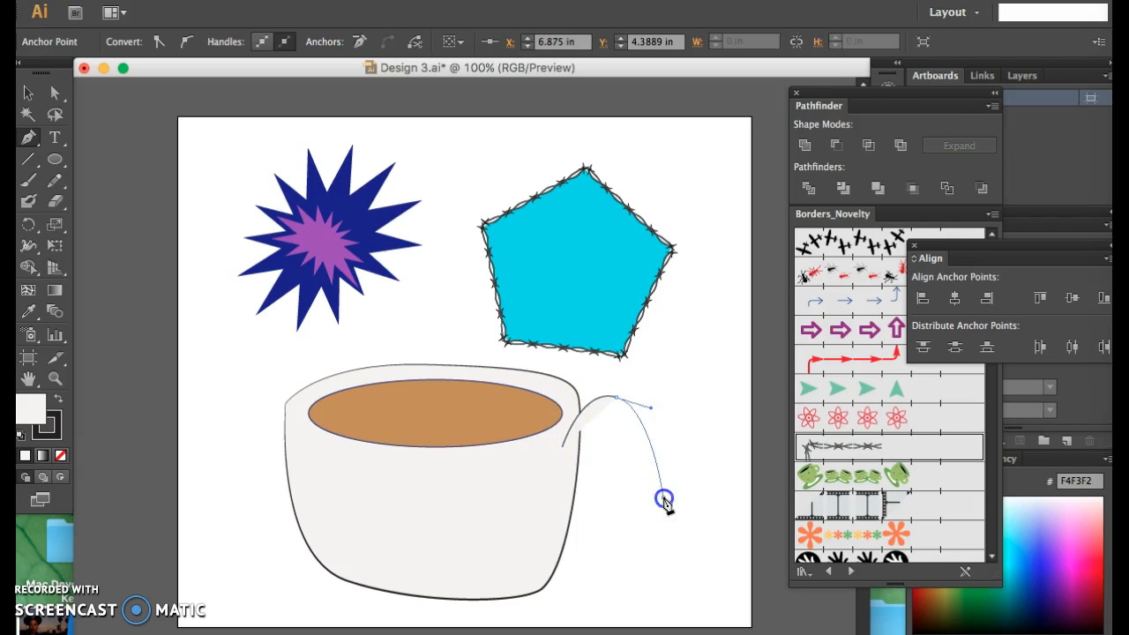
left_click(614, 583)
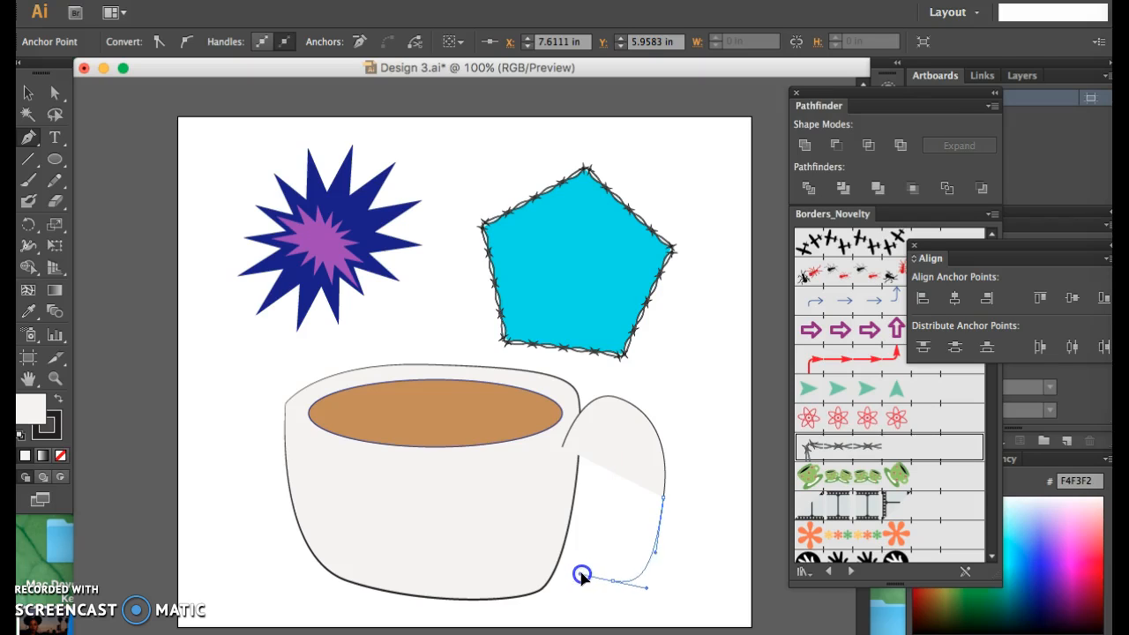
left_click_drag(574, 575, 561, 515)
left_click_drag(566, 513, 630, 542)
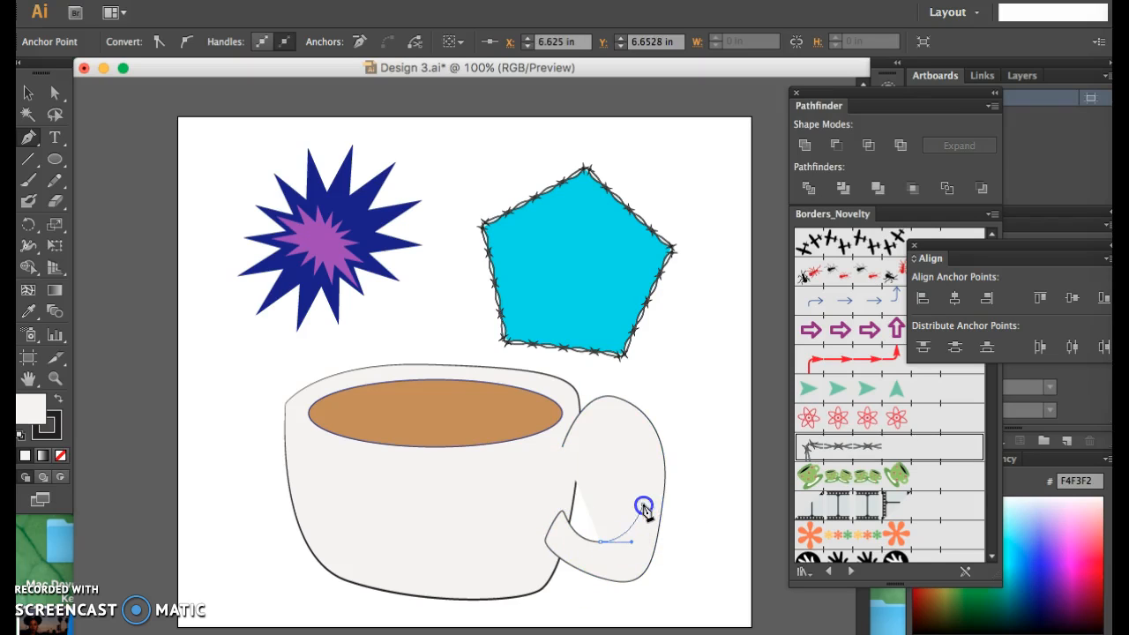
left_click_drag(644, 481, 568, 457)
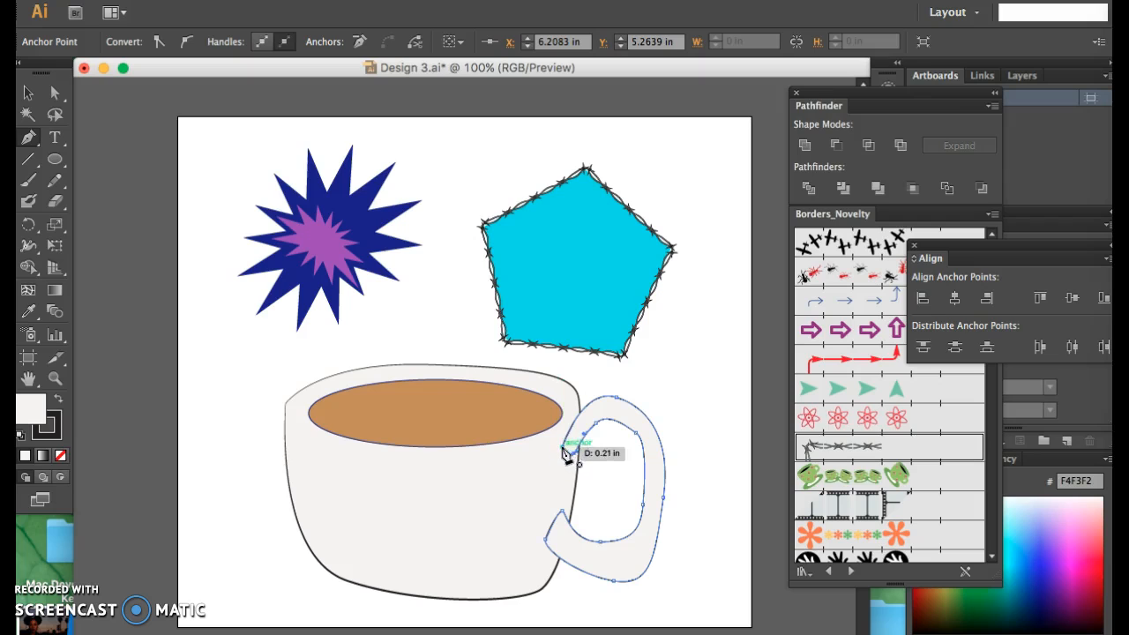
left_click(773, 592)
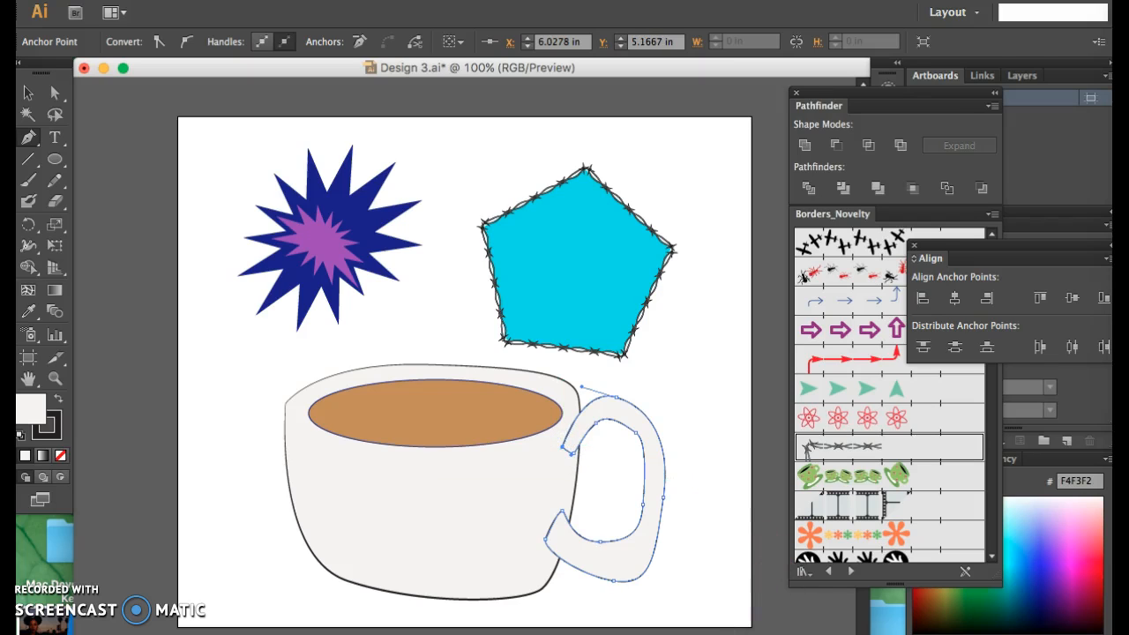
Try to deselect the handle on the empty artboard and undo the stray pen segment placed beside it
left_click(692, 475)
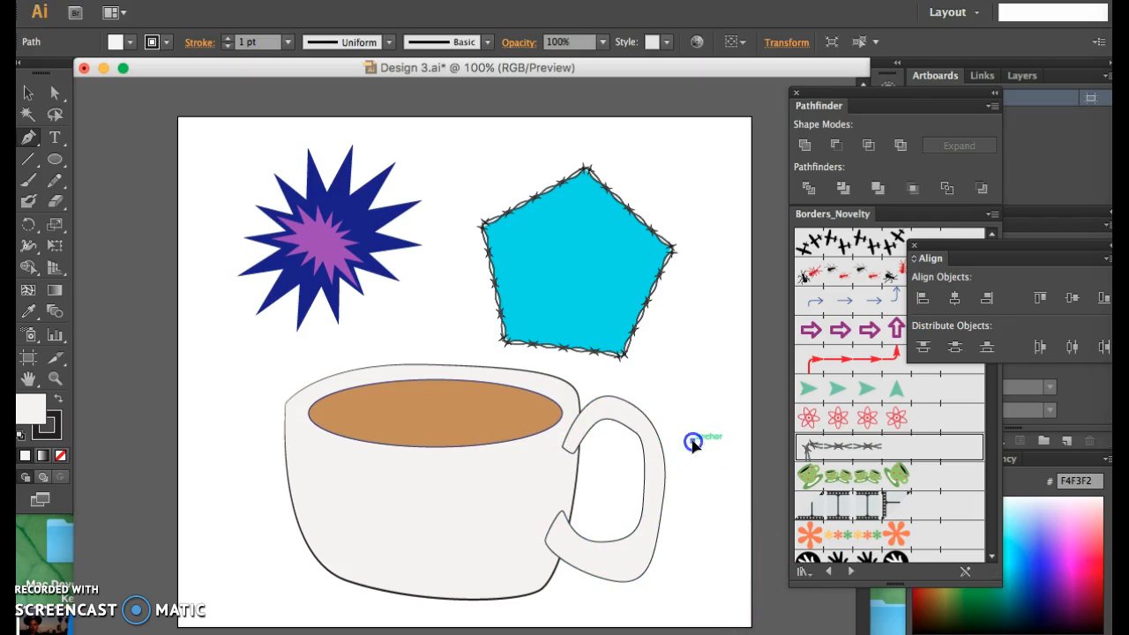
left_click(611, 424)
key("ctrl+z")
left_click(719, 380)
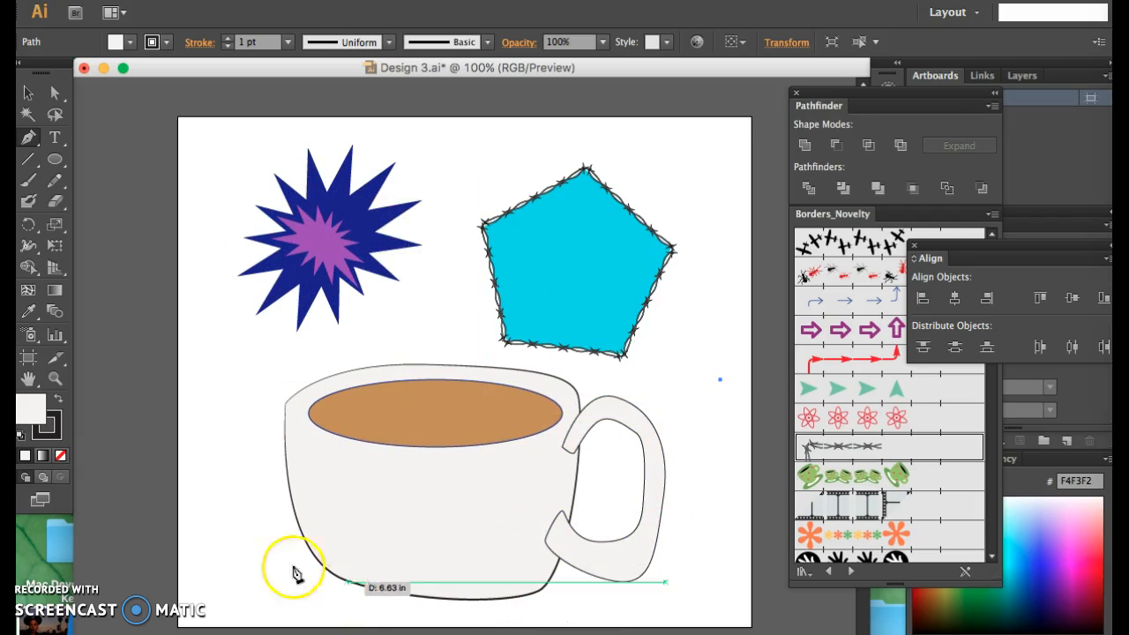
Draw a wide, flat saucer ellipse across the base of the coffee cup, extending beyond the cup body and handle
left_click(55, 158)
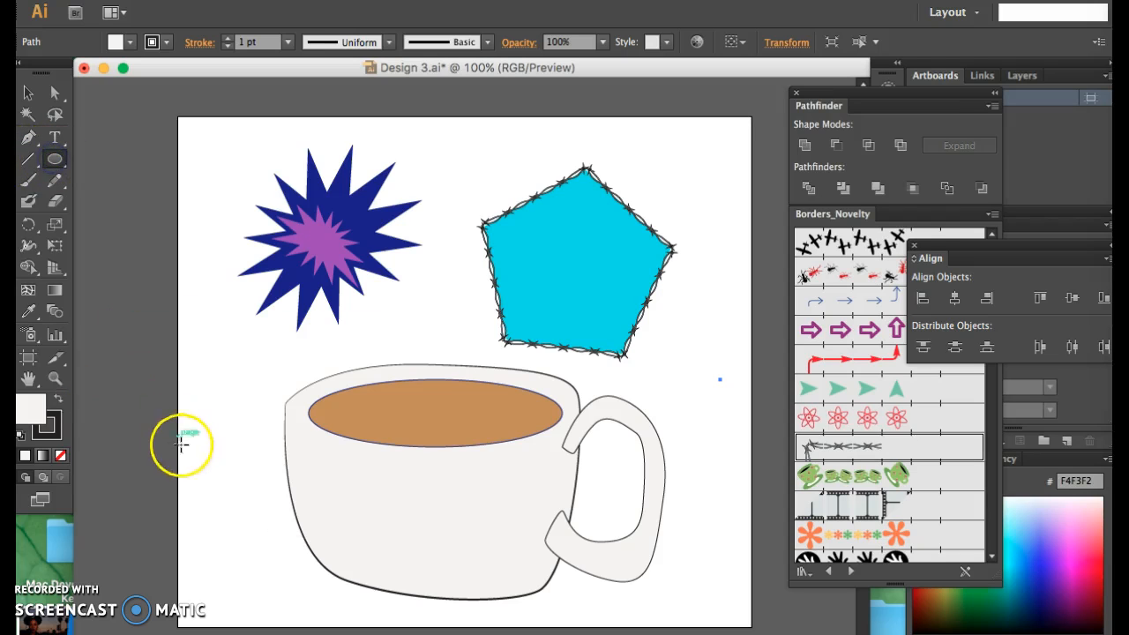
left_click_drag(208, 533, 693, 629)
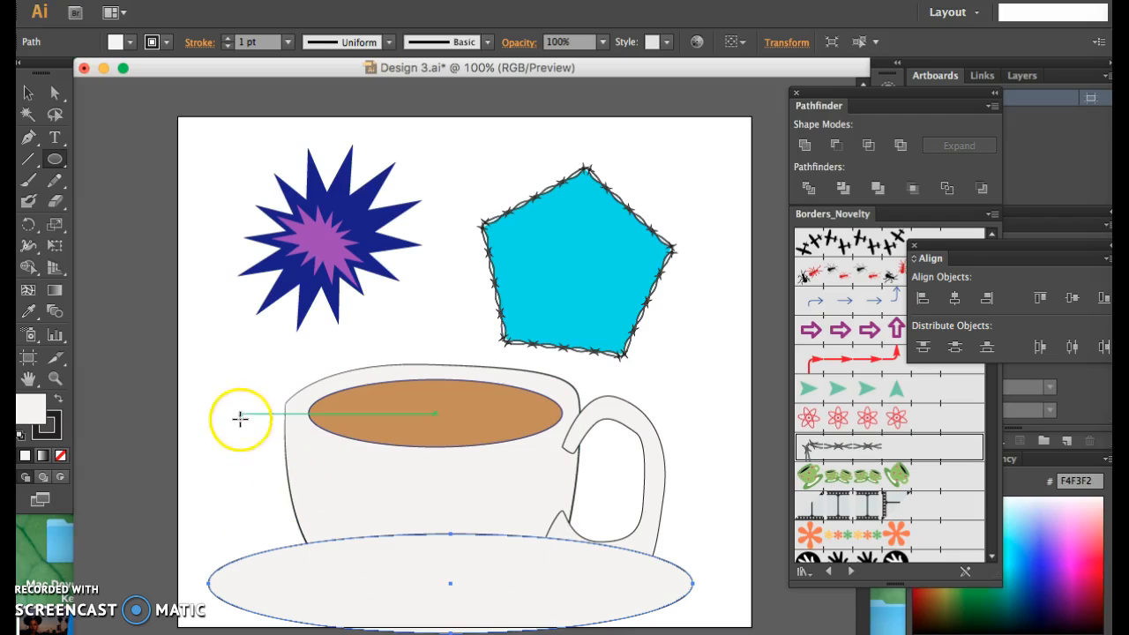
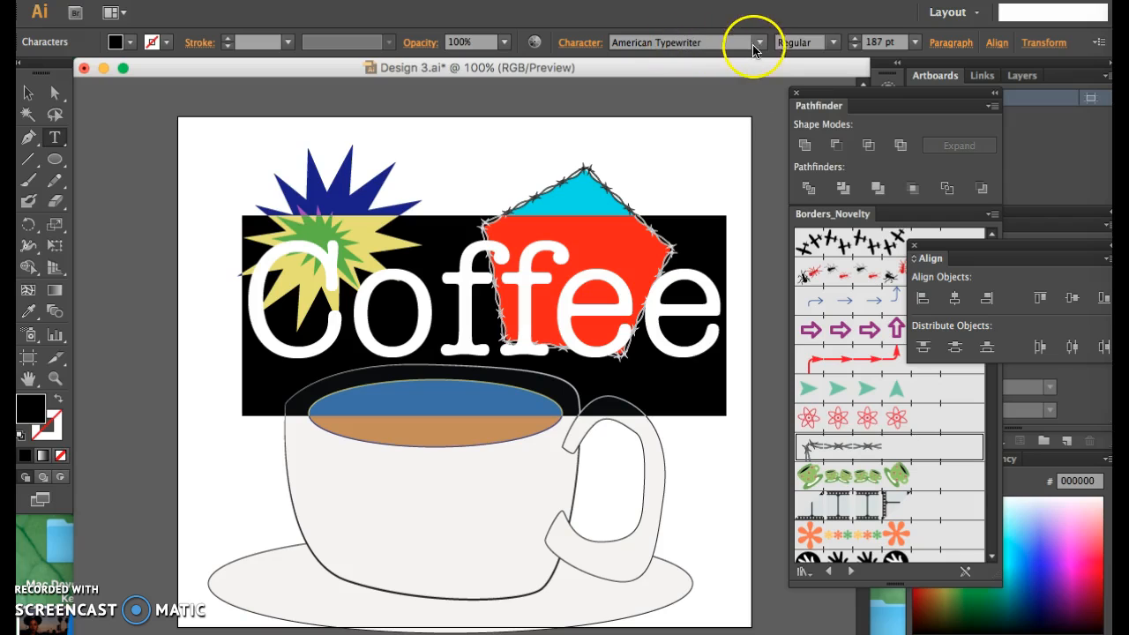
Try the Barrio font on the selected word "Coffee"
left_click(760, 42)
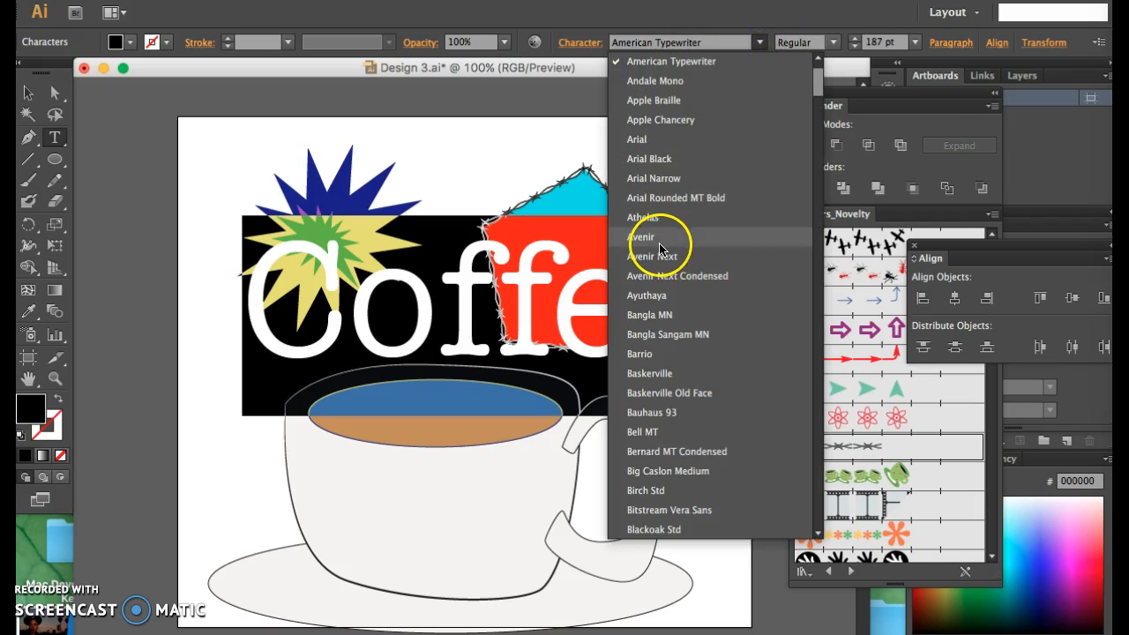
scroll(659, 247, "down", 5)
scroll(656, 338, "up", 6)
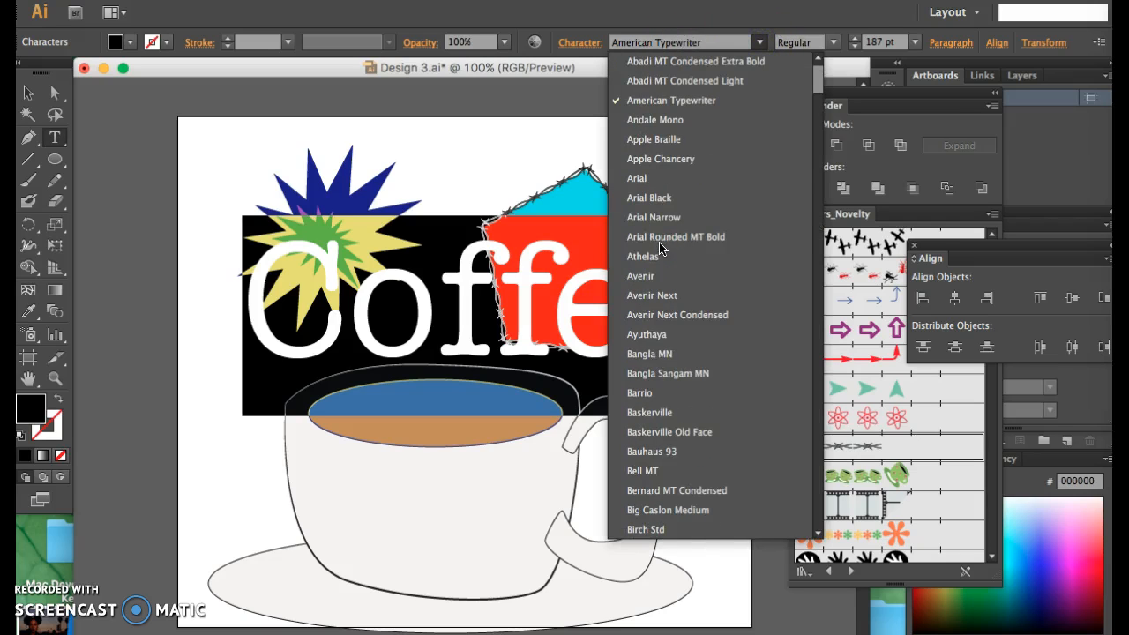
left_click(645, 392)
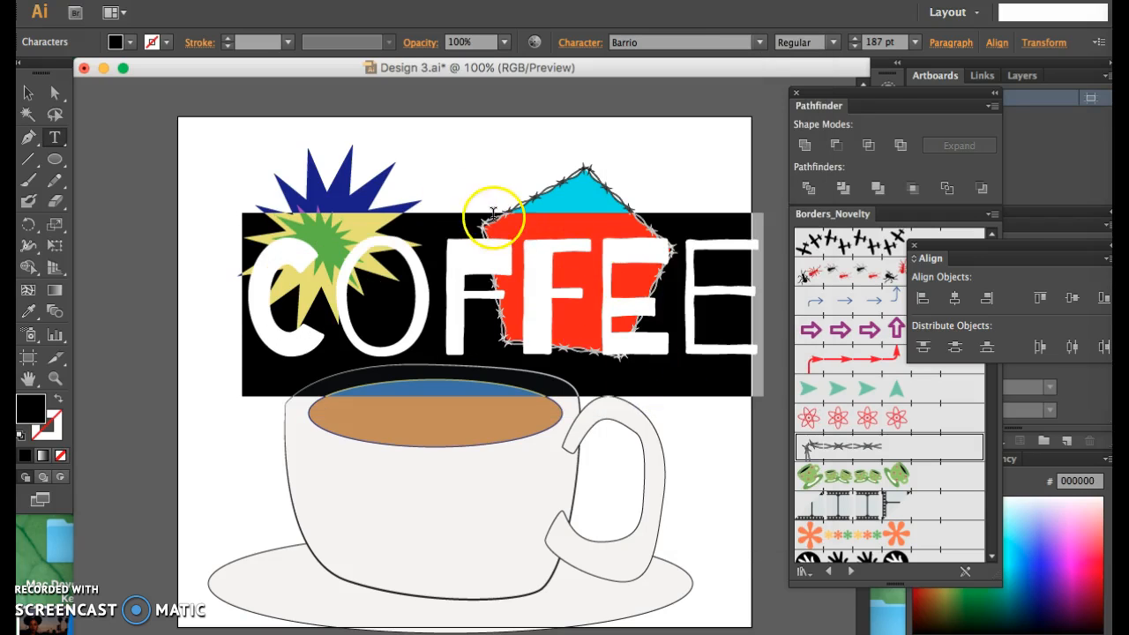
Move the "Coffee" text down over the lower part of the cup and the saucer
left_click(28, 92)
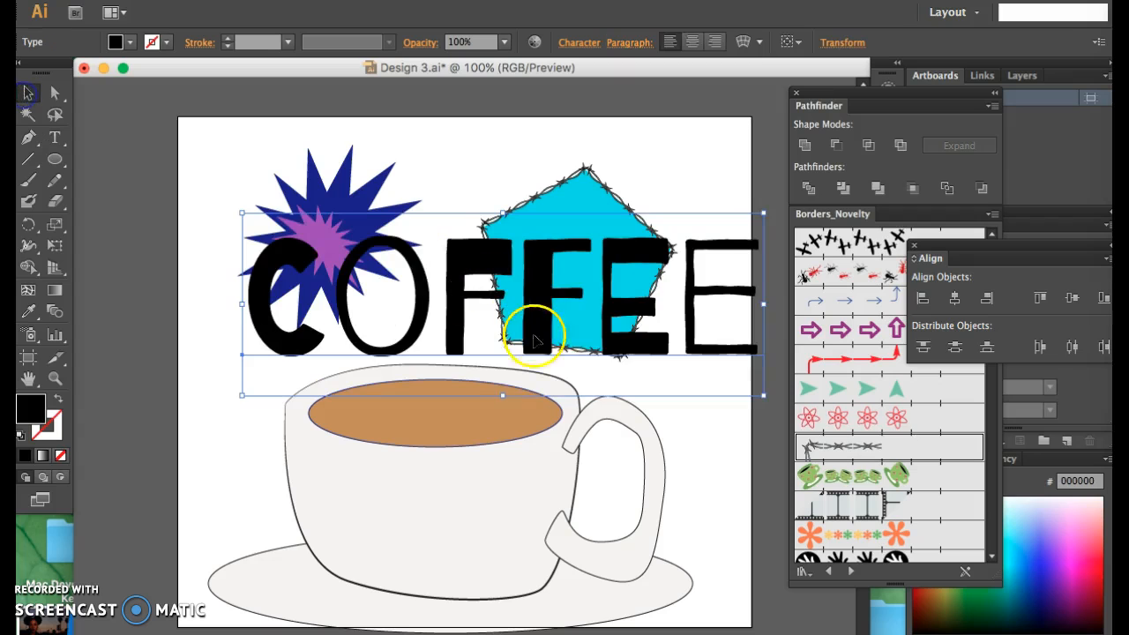
left_click_drag(544, 273, 486, 497)
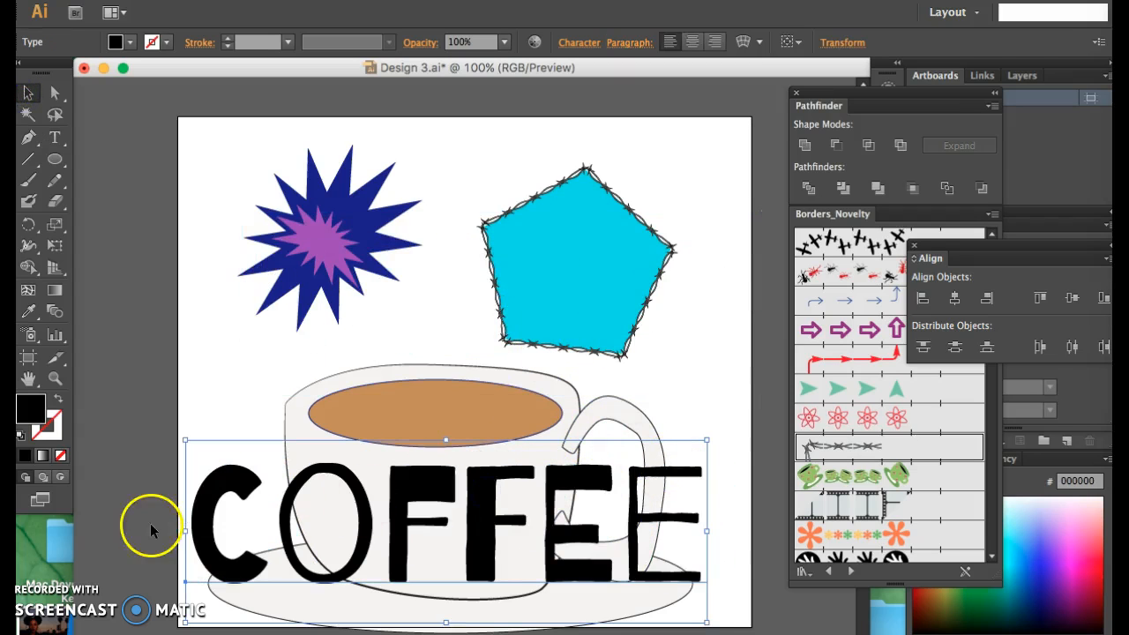
Select the whole word "Coffee" and try the Blood Lust and Calisto MT fonts on it
left_click(54, 137)
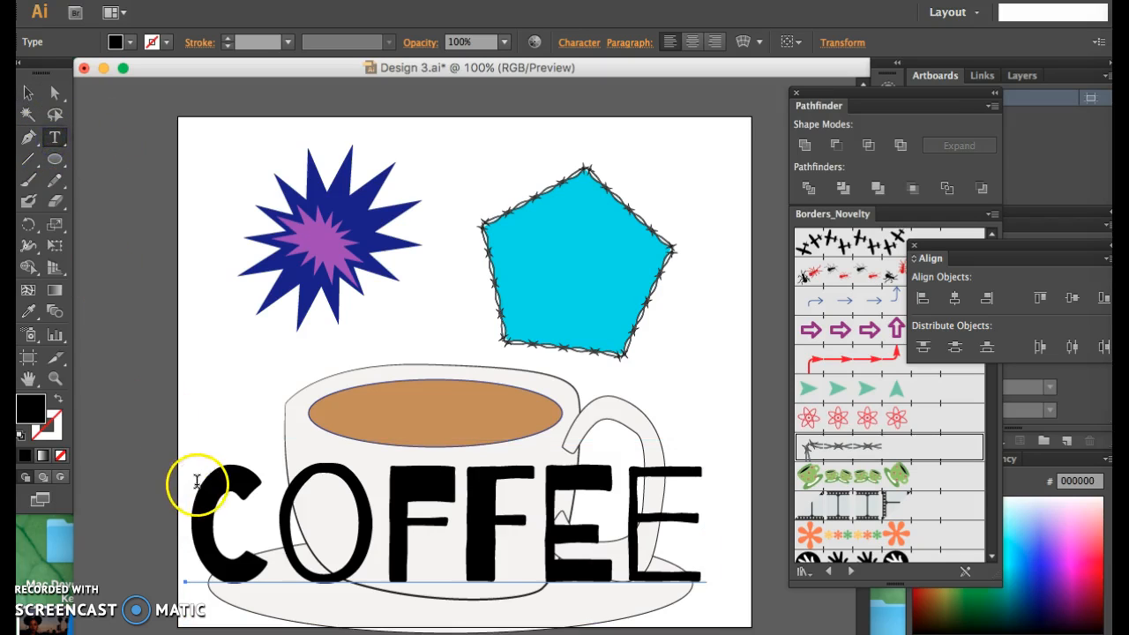
left_click_drag(203, 490, 697, 551)
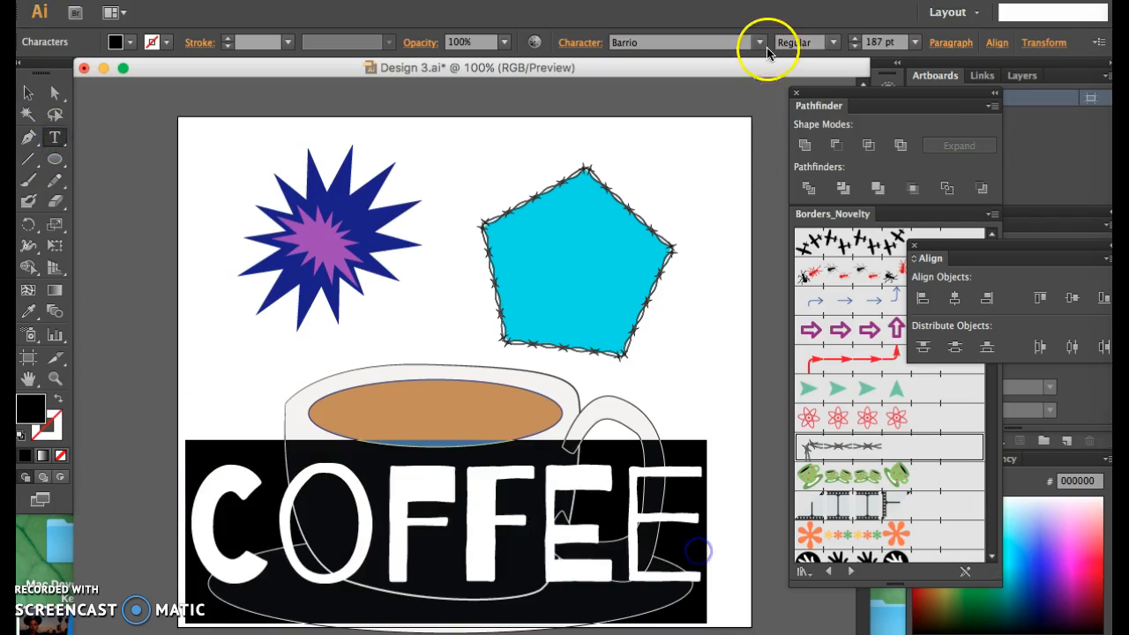
left_click(759, 43)
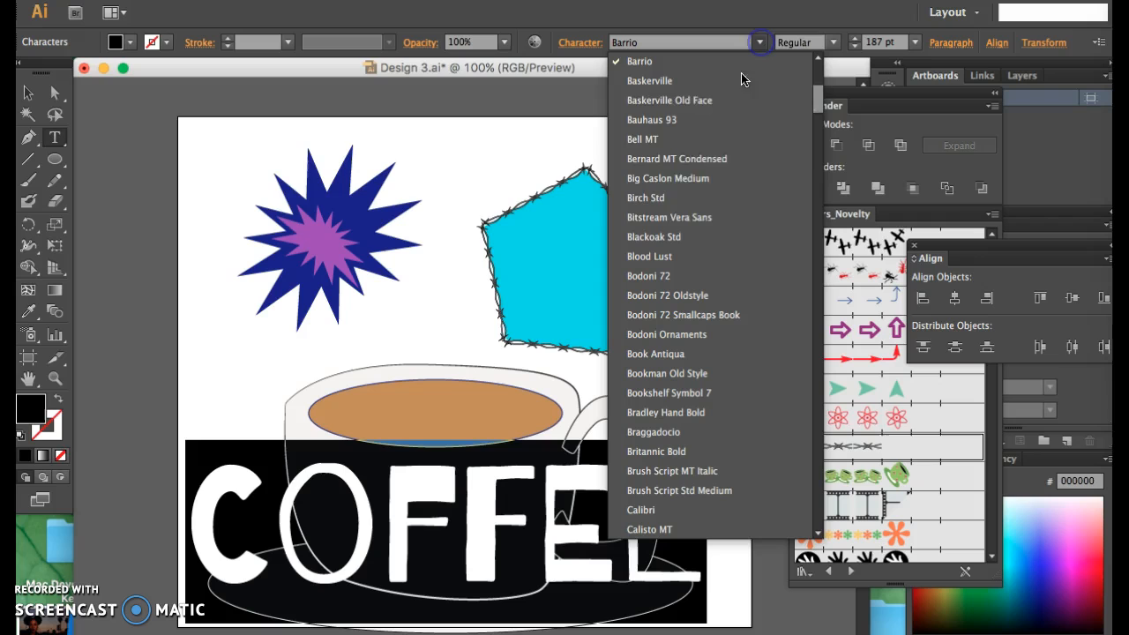
left_click(691, 256)
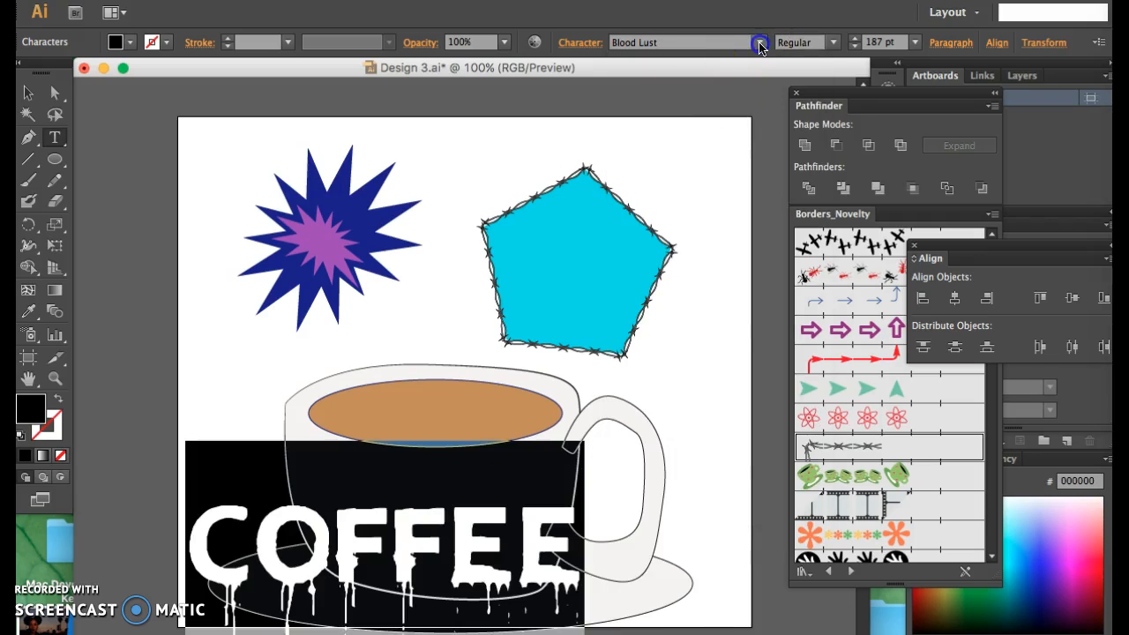
left_click(759, 45)
left_click(706, 334)
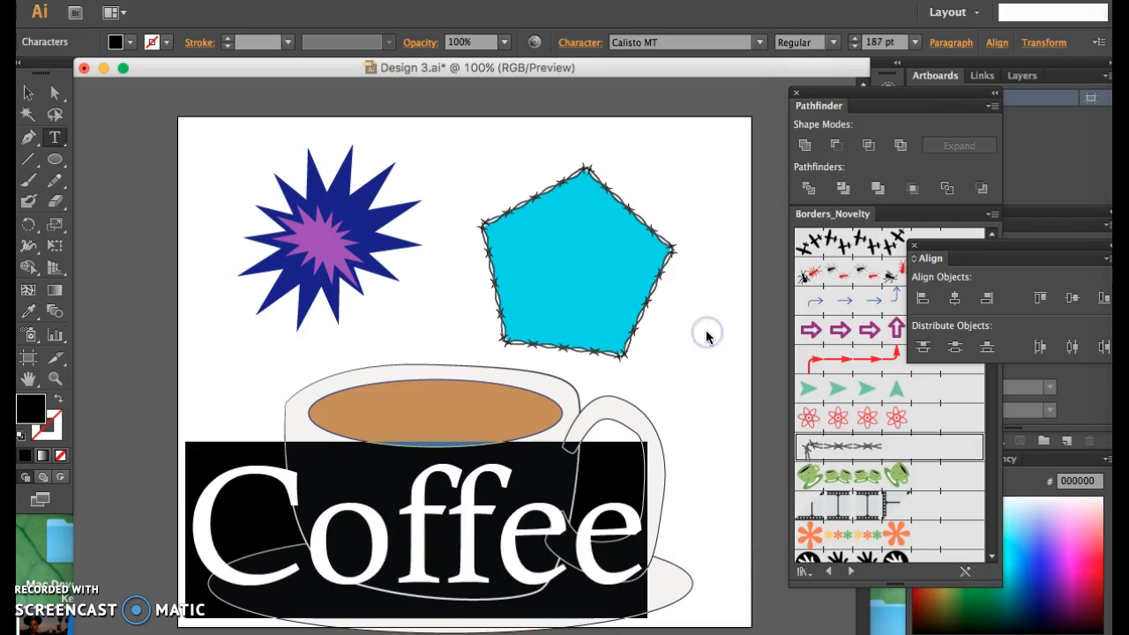
Set the font of the word "Coffee" to American Typewriter and finish editing the text
left_click(758, 44)
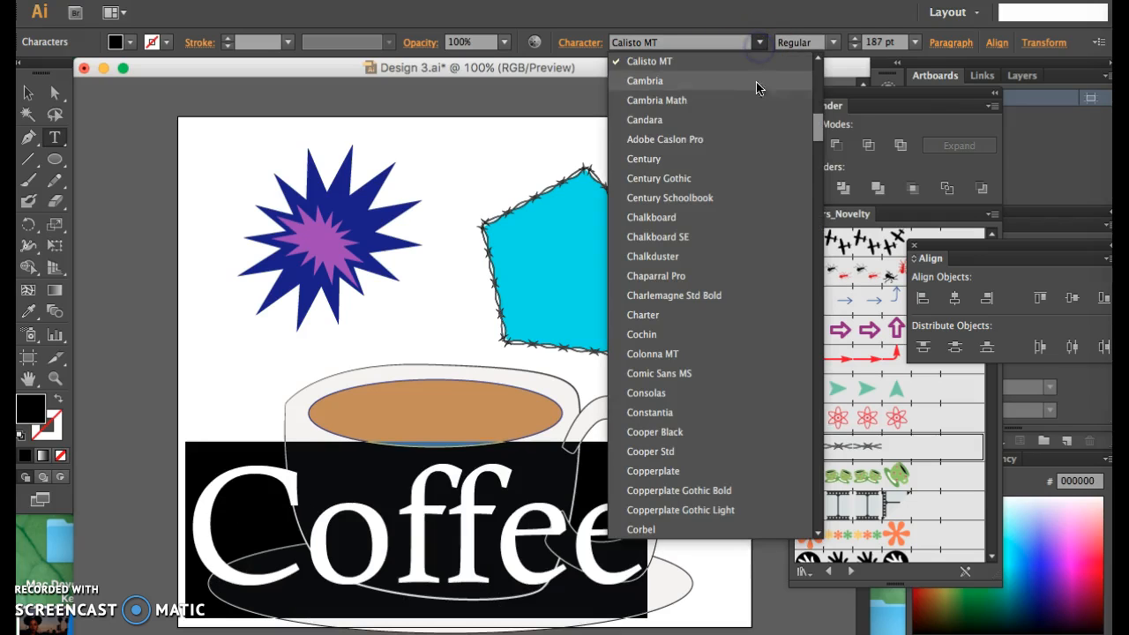
scroll(744, 189, "up", 5)
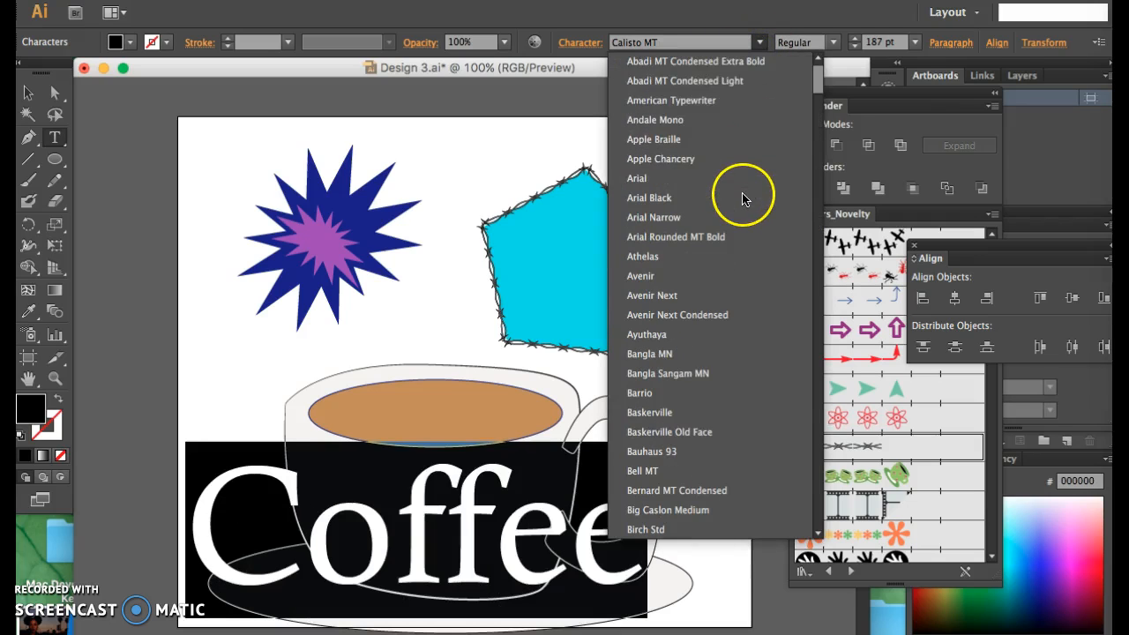
left_click(705, 100)
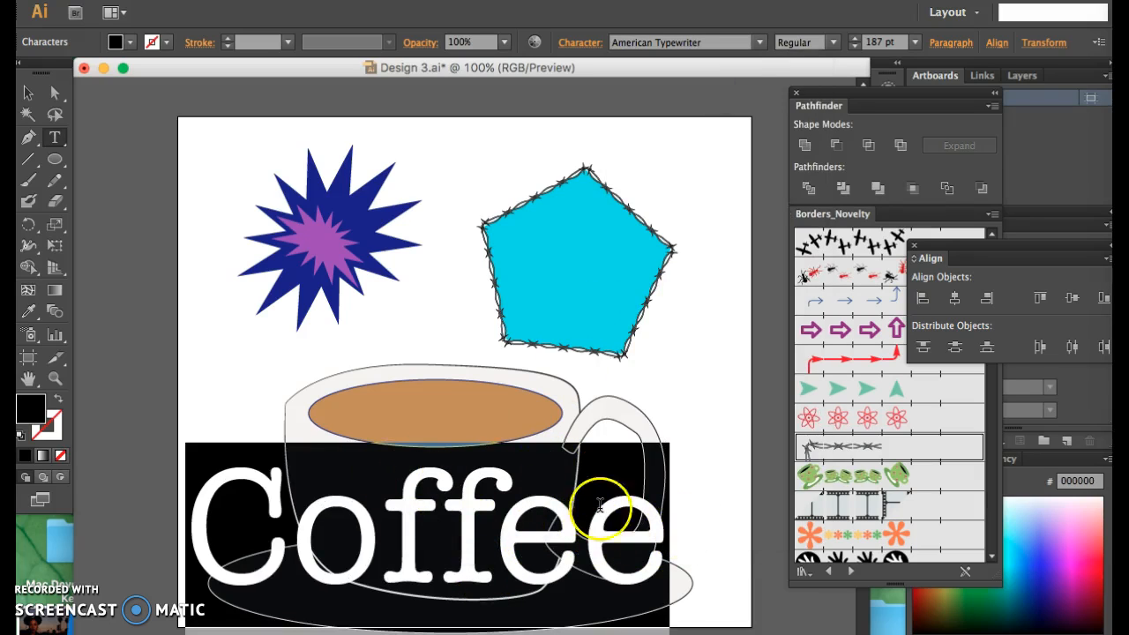
left_click(254, 333)
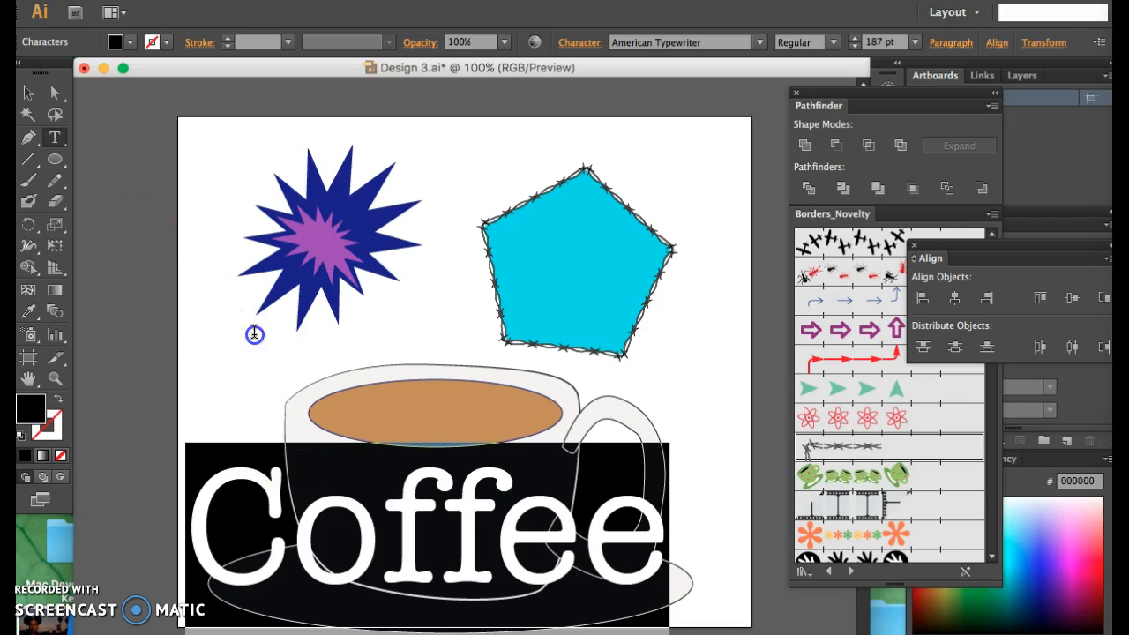
left_click(25, 92)
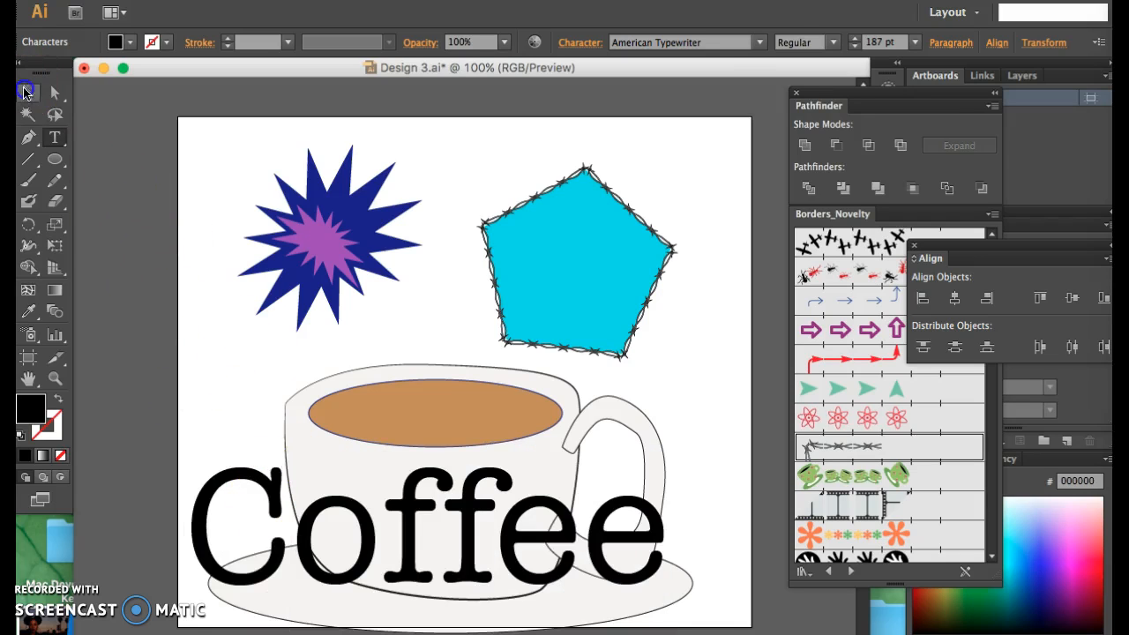
Select the "Coffee" text object and convert it to outlines
left_click(244, 521)
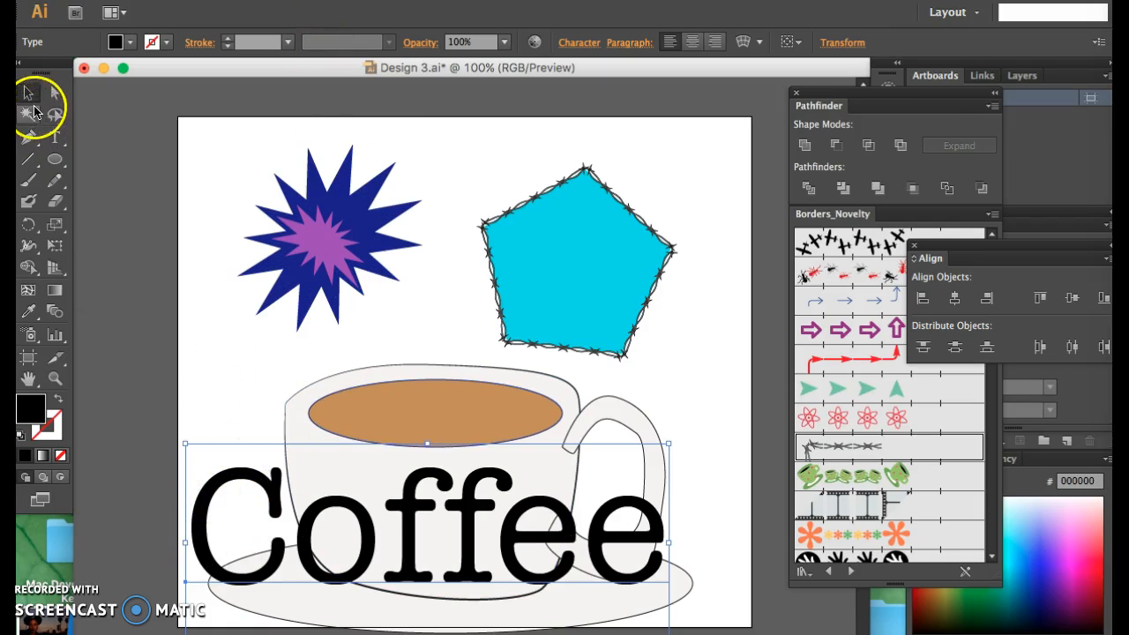
left_click(231, 2)
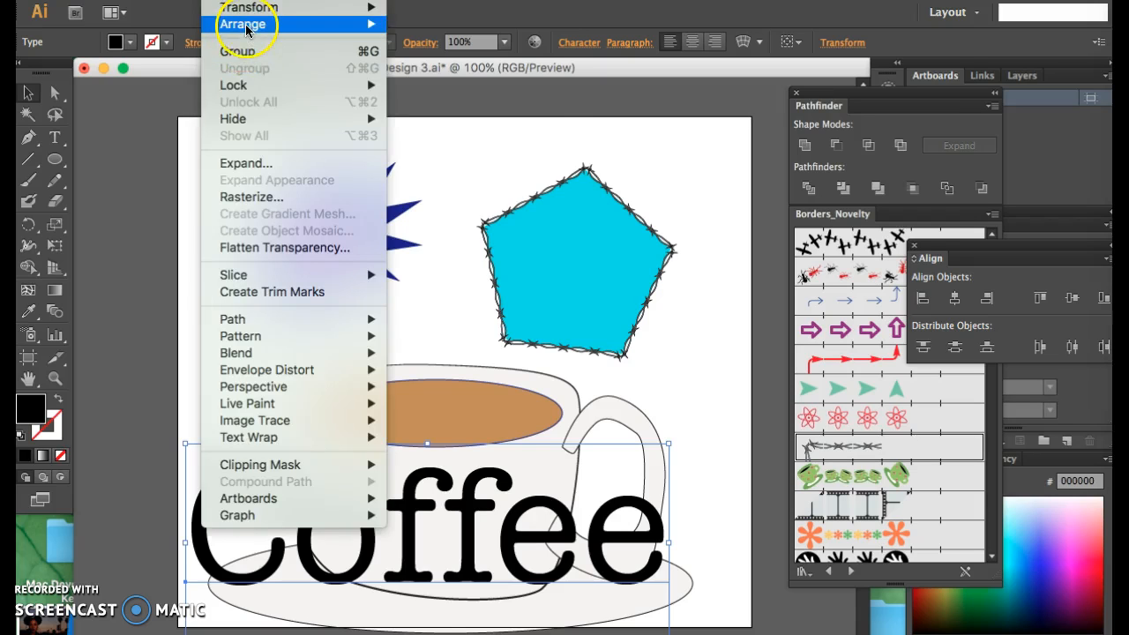
mouse_move(271, 2)
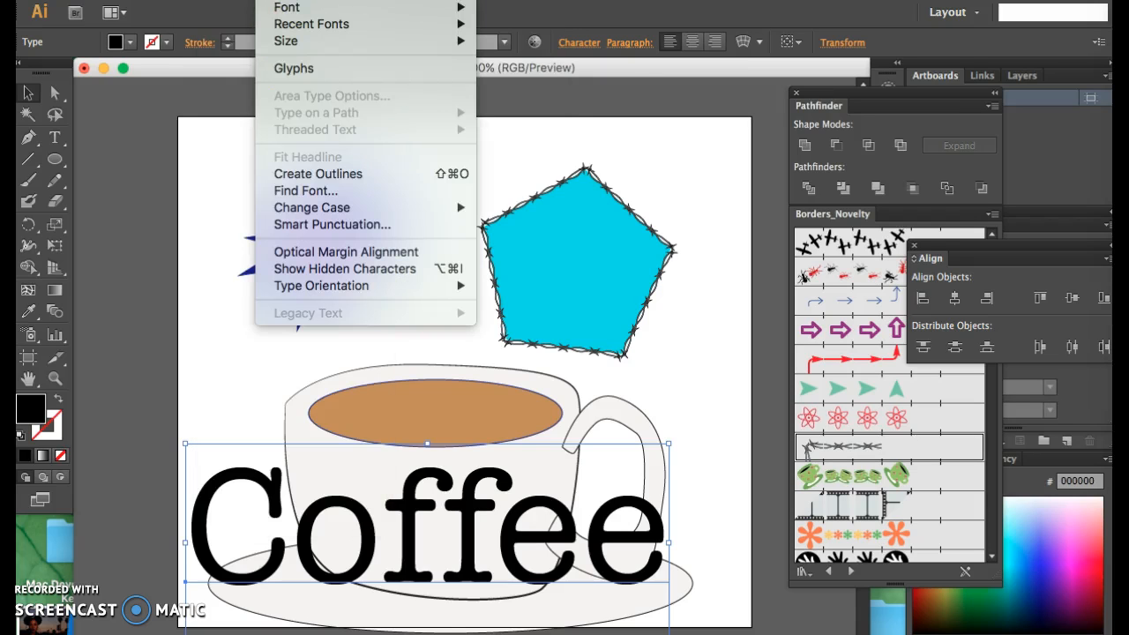
left_click(342, 173)
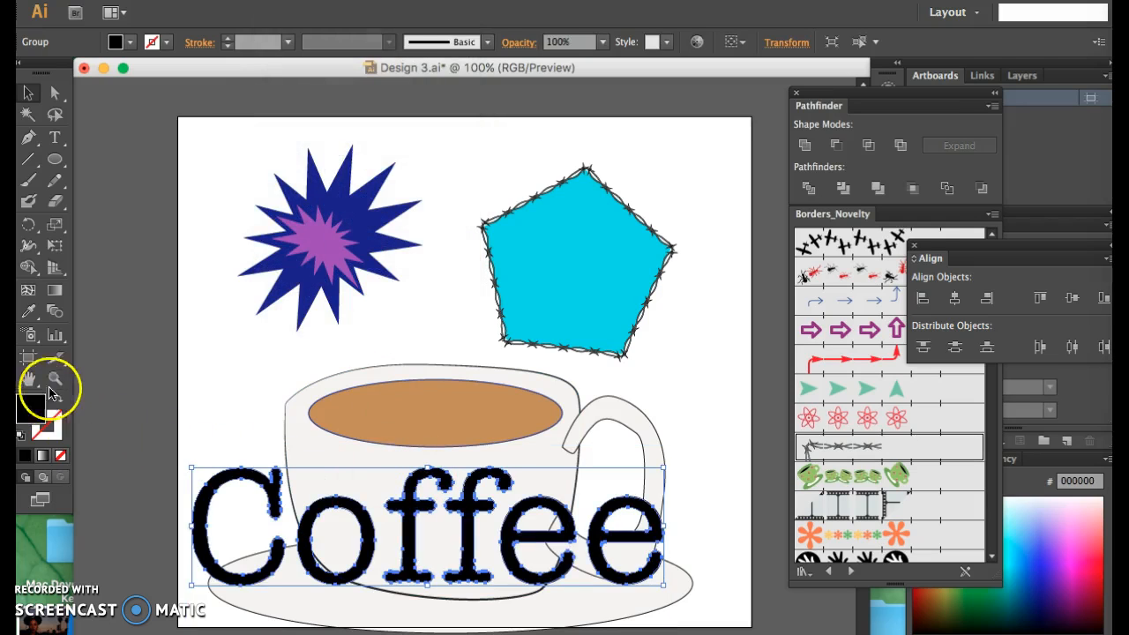
Give the outlined "Coffee" lettering a light brown stroke with a weight of 9 pt and deselect it
left_click(168, 44)
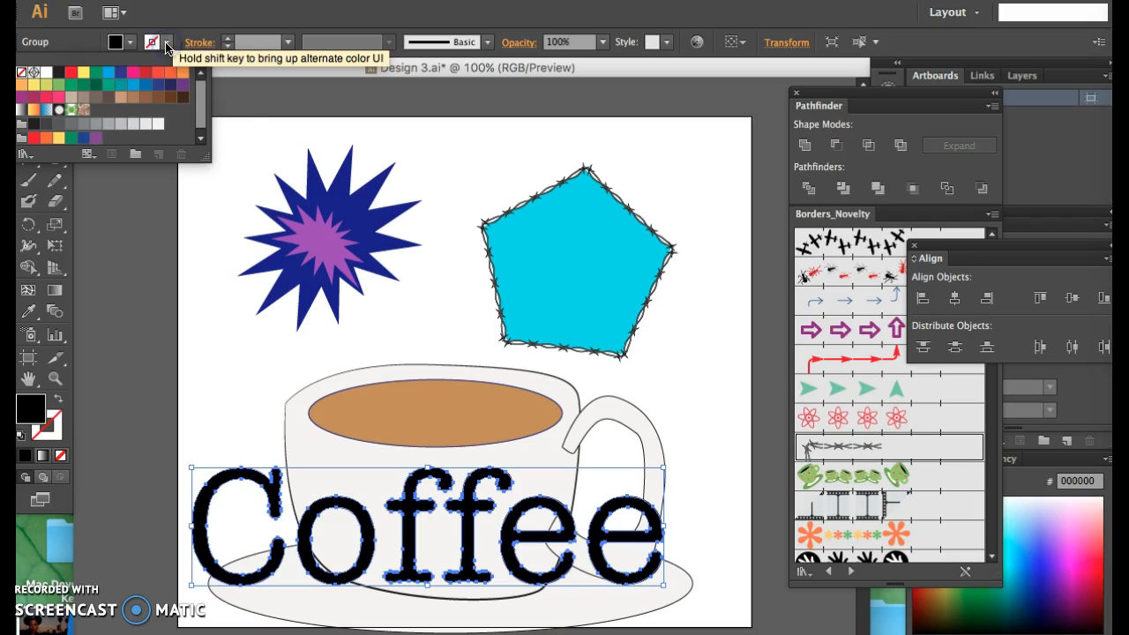
left_click(133, 98)
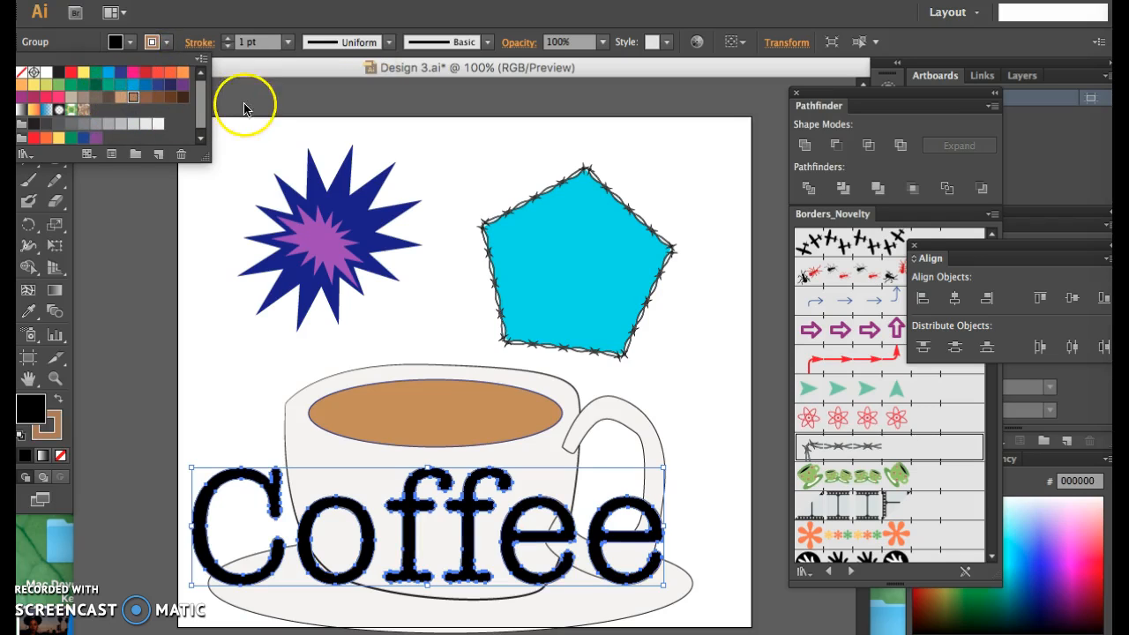
left_click(229, 41)
left_click(231, 40)
left_click(230, 41)
left_click(230, 40)
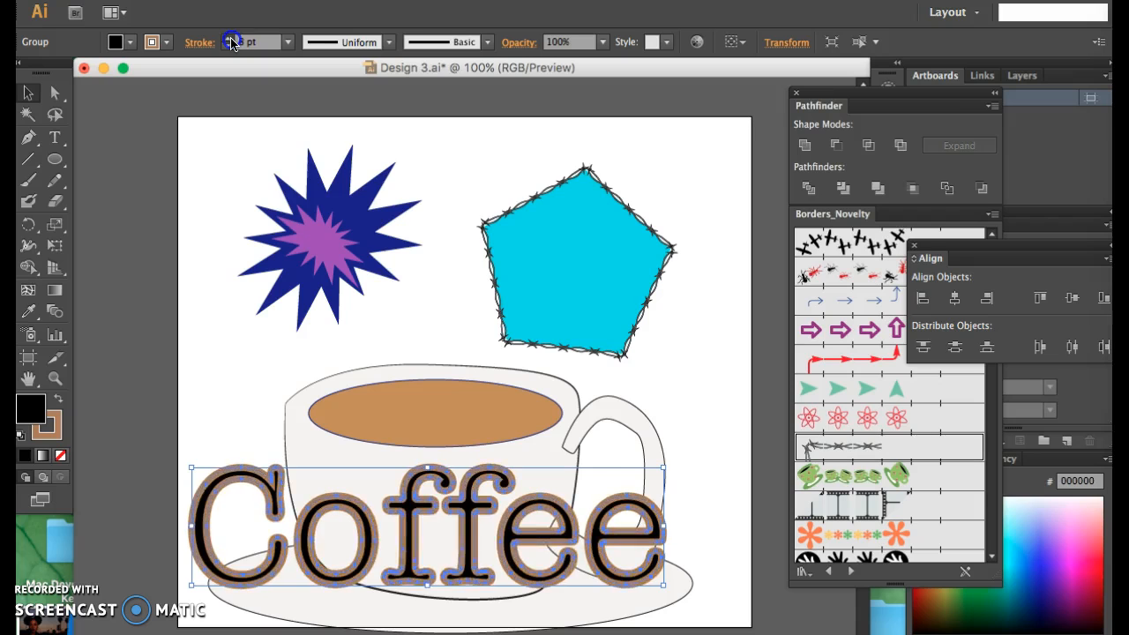
left_click(220, 284)
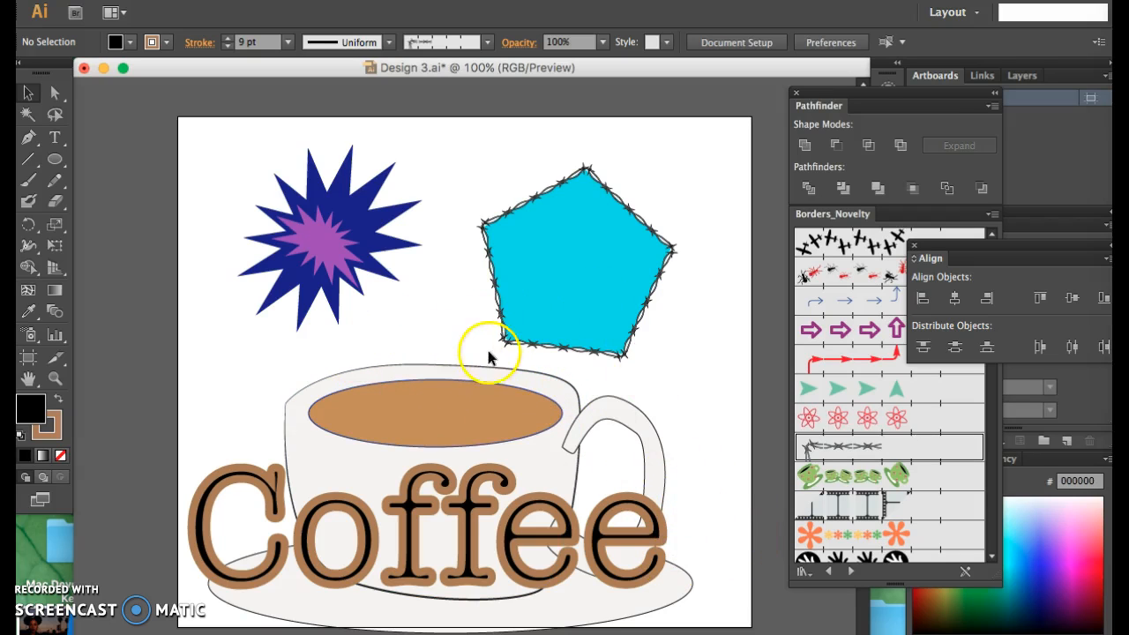
Duplicate the blue and purple star, leaving the copy over the cup's rim
left_click(344, 222)
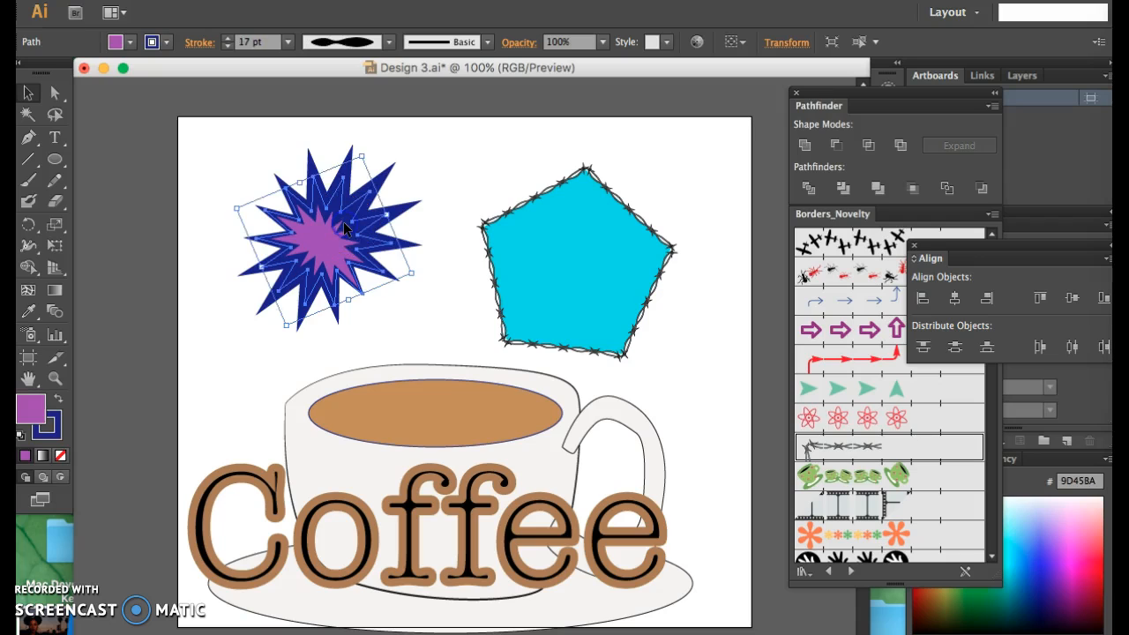
left_click(401, 317)
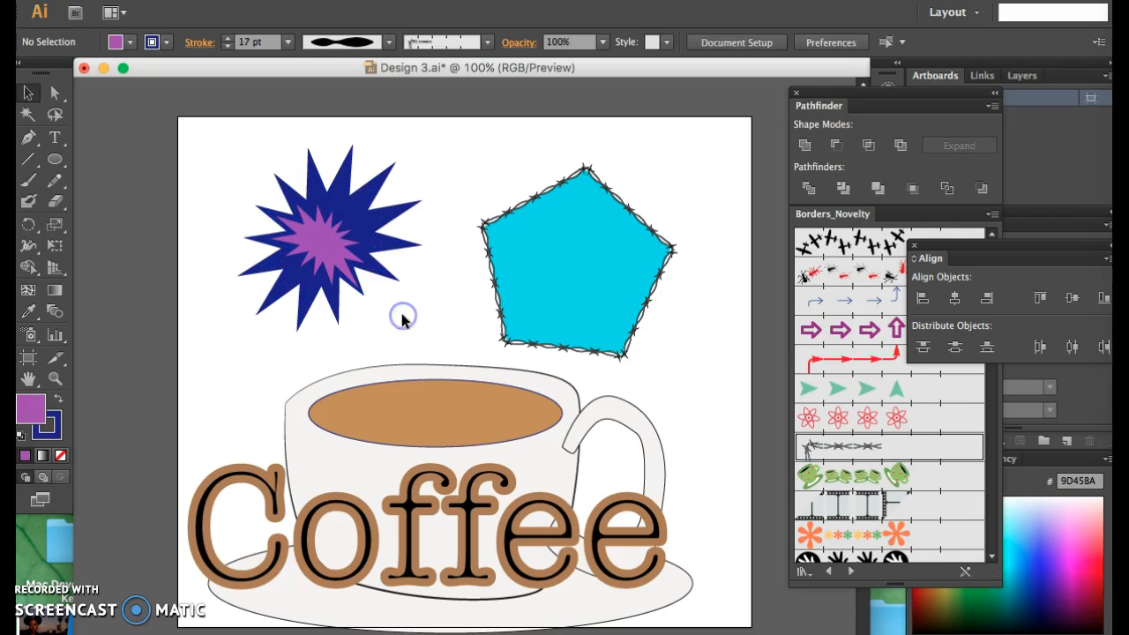
key("super+v")
left_click(247, 357)
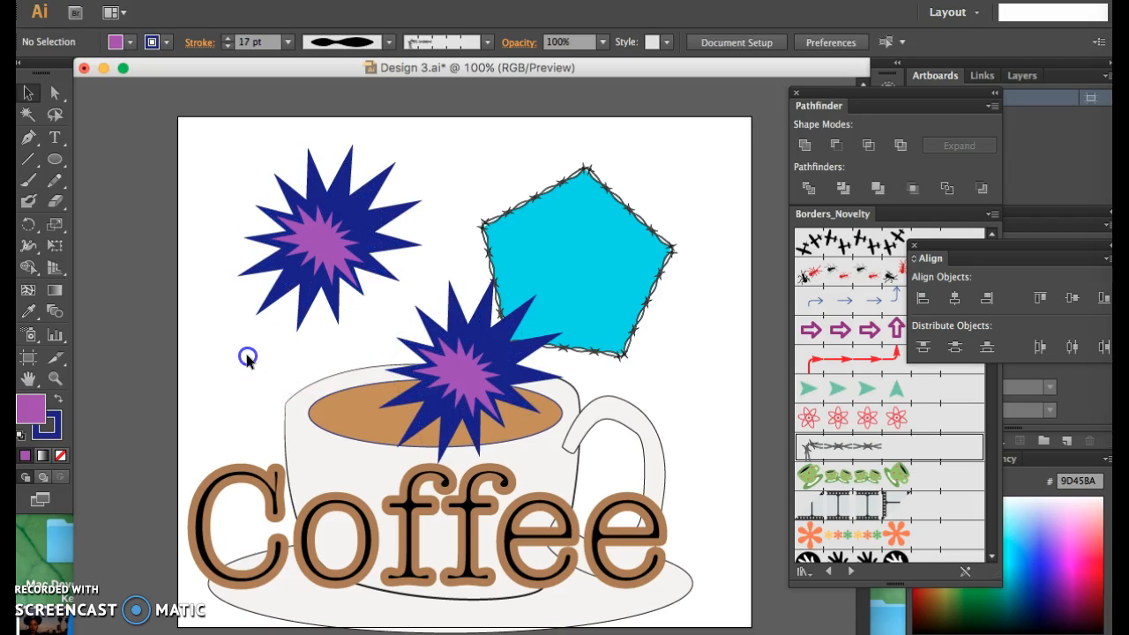
key("super+z")
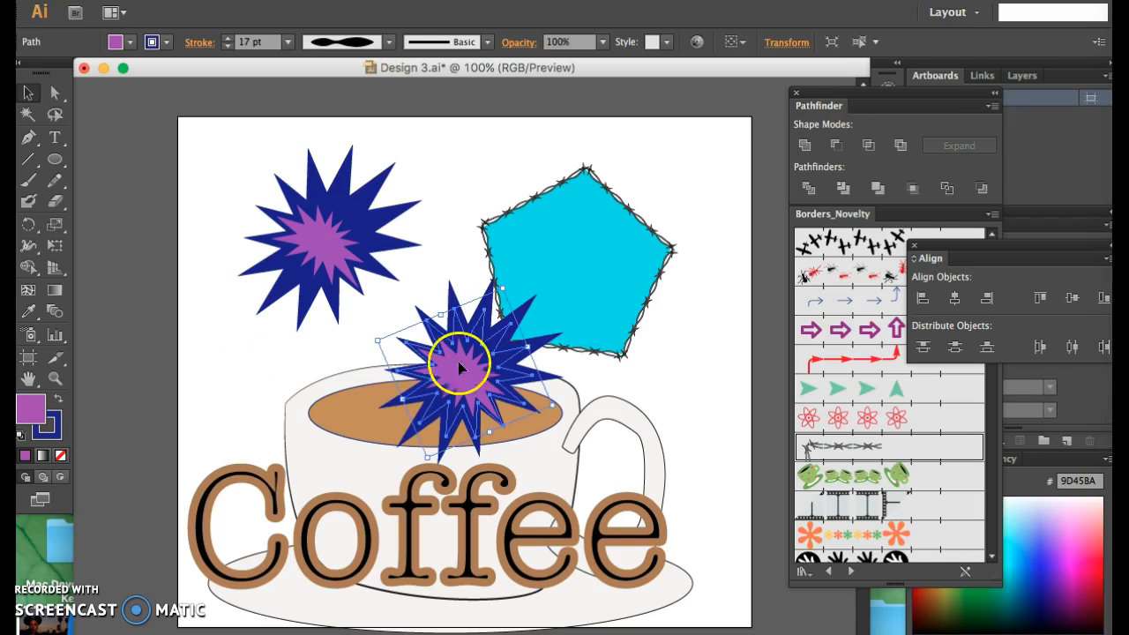
Duplicate the barbed-wire pentagon and place the copy over the cup's handle, below the original
left_click(603, 254)
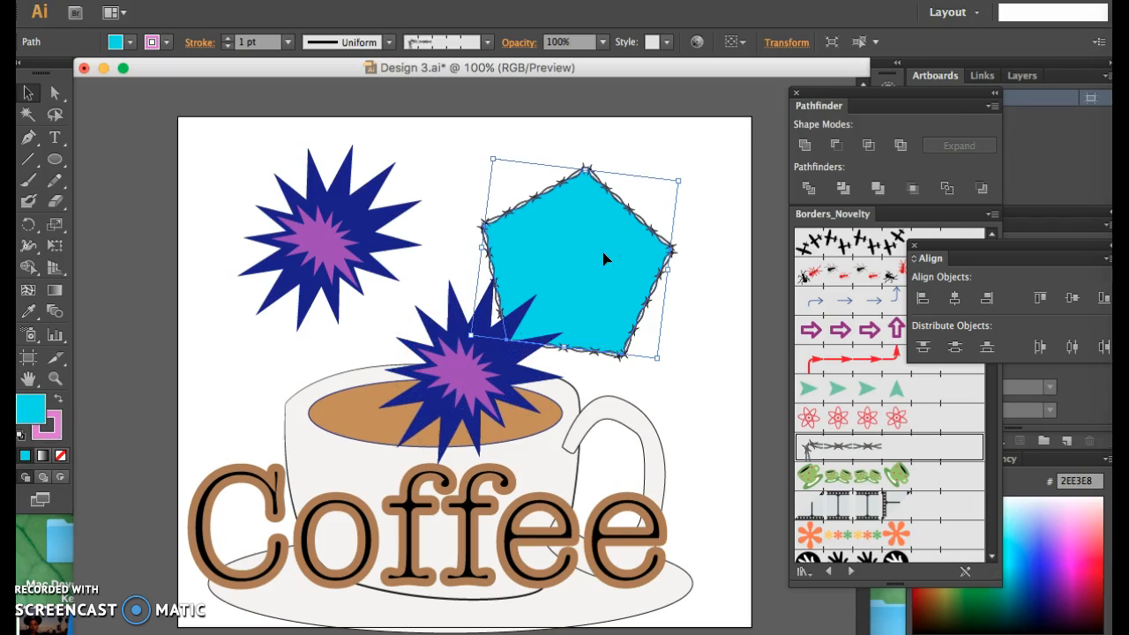
left_click(406, 303)
left_click(282, 345)
left_click(574, 259)
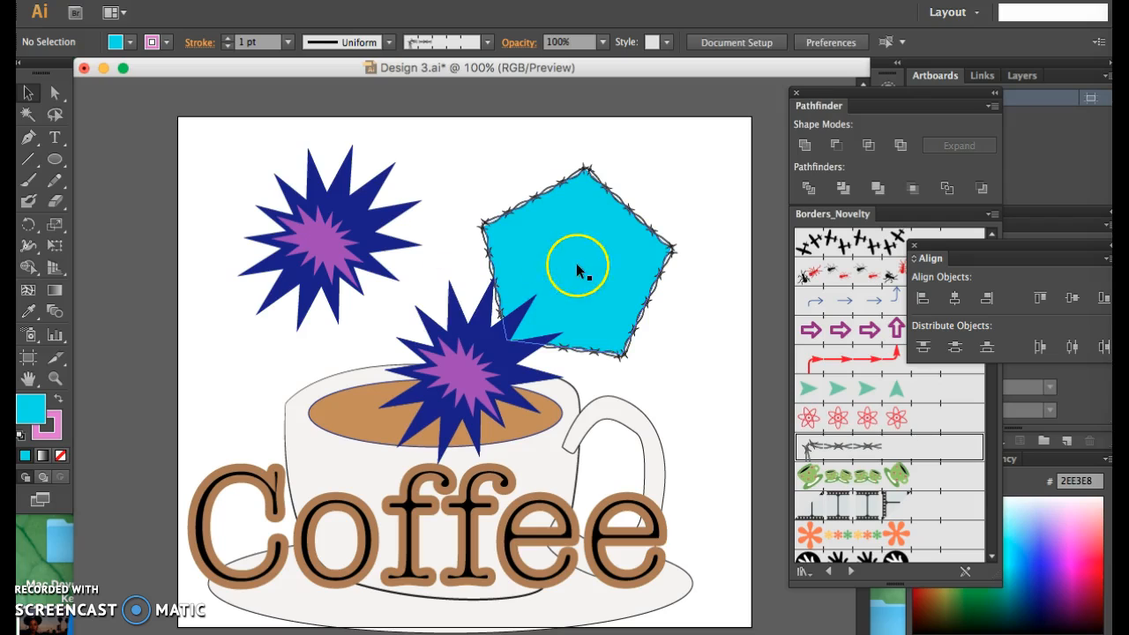
key("super+shift+b")
key("super+shift+b")
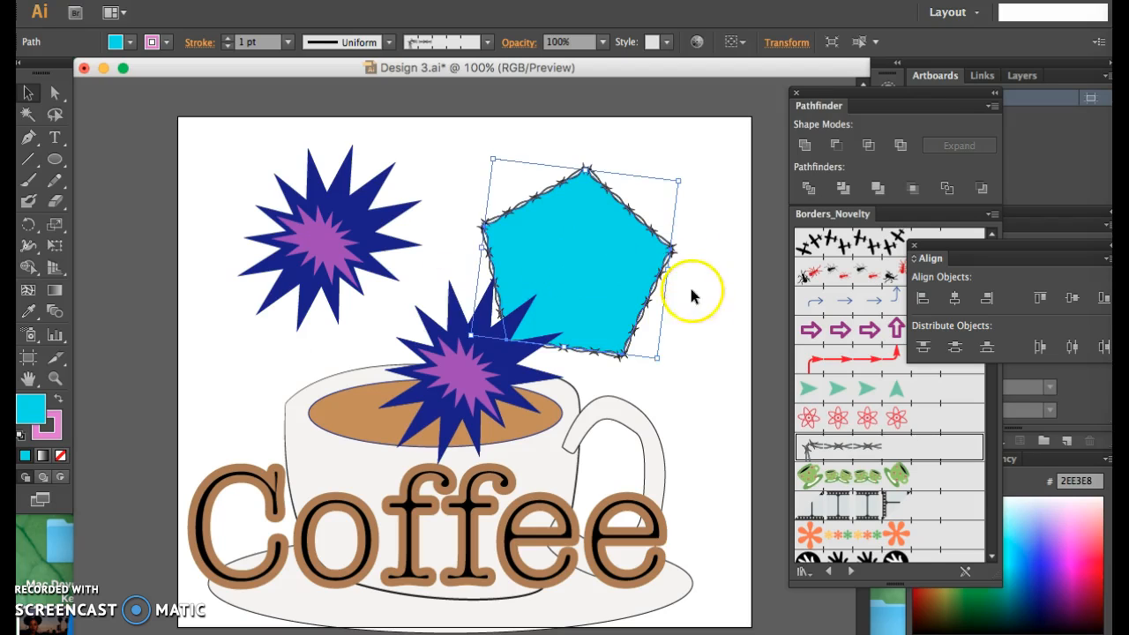
left_click(693, 316)
key("super+v")
left_click_drag(473, 374, 634, 429)
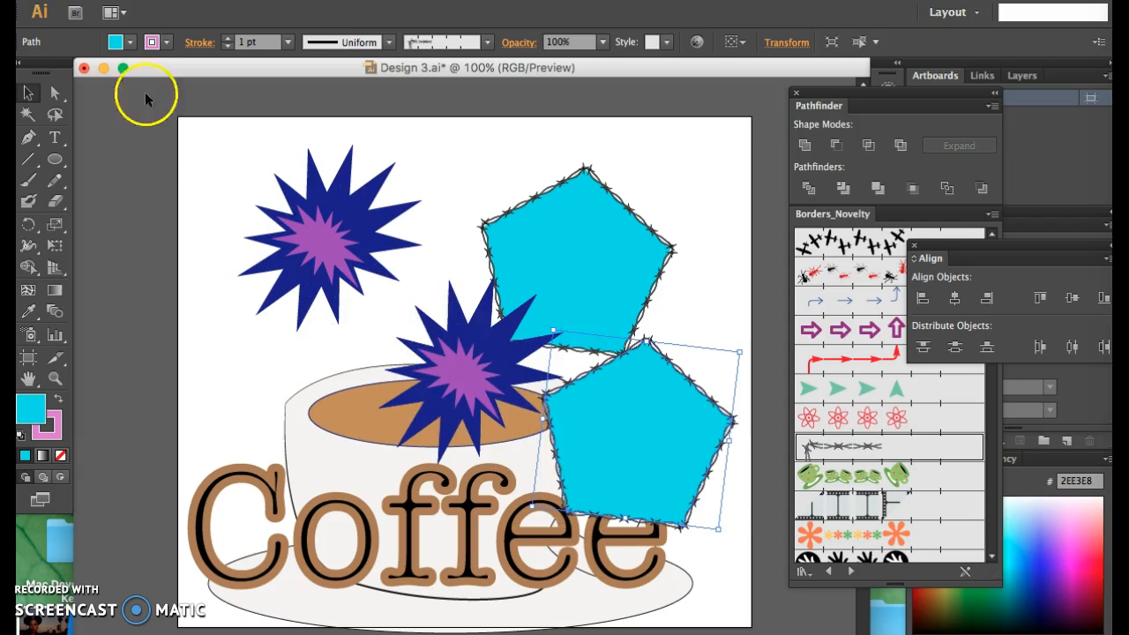
Send the lower barbed-wire pentagon copy to the back, behind the cup and its handle
left_click(216, 0)
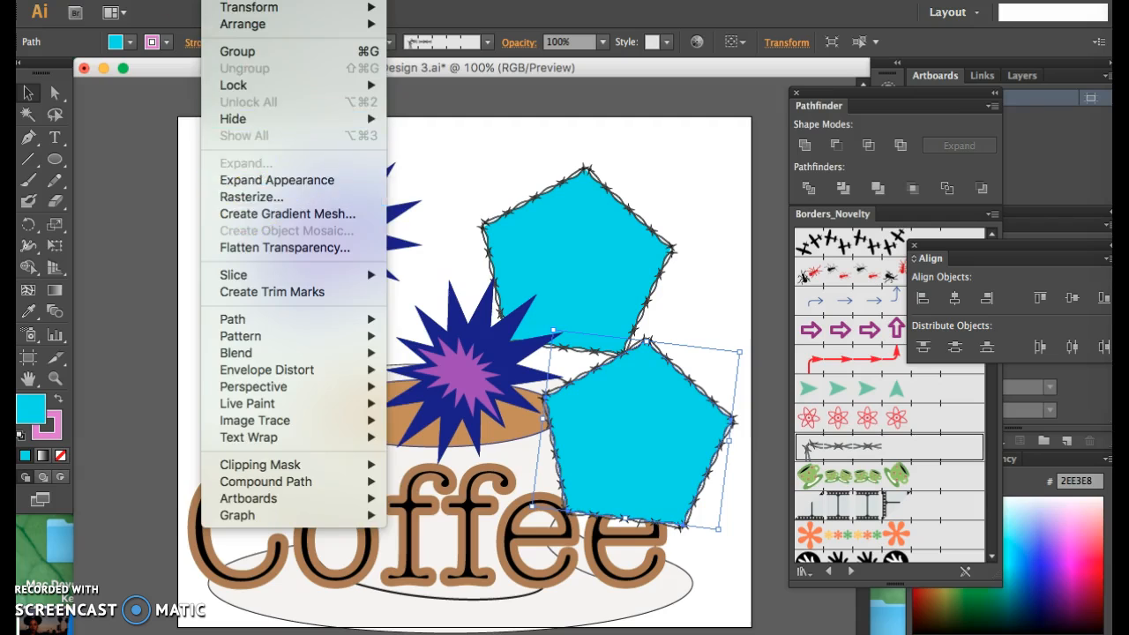
mouse_move(246, 24)
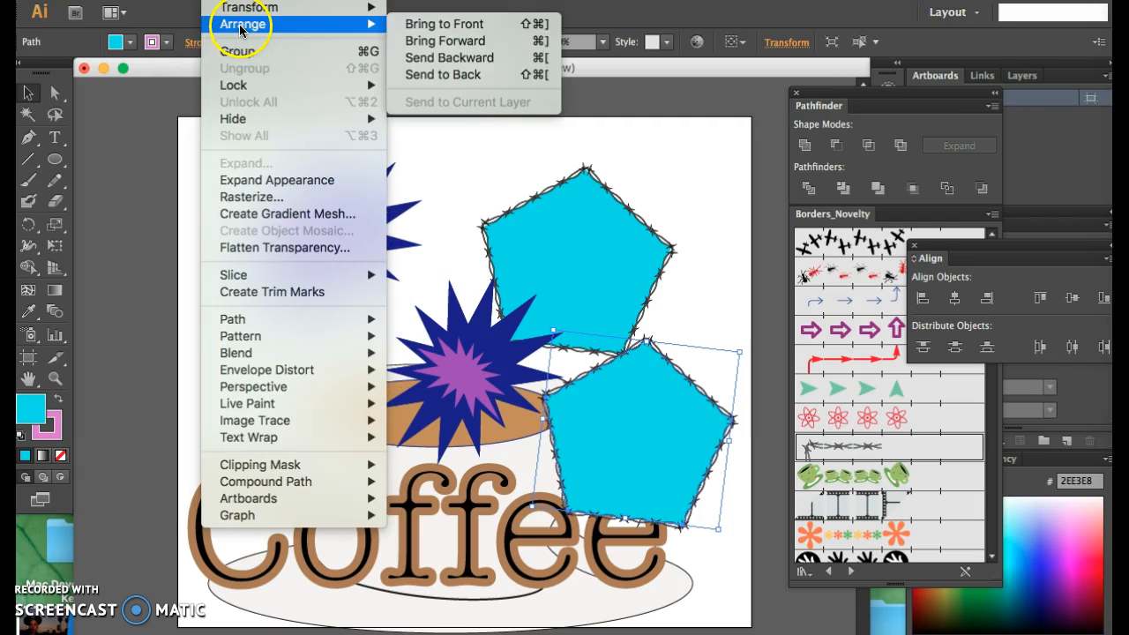
left_click(458, 80)
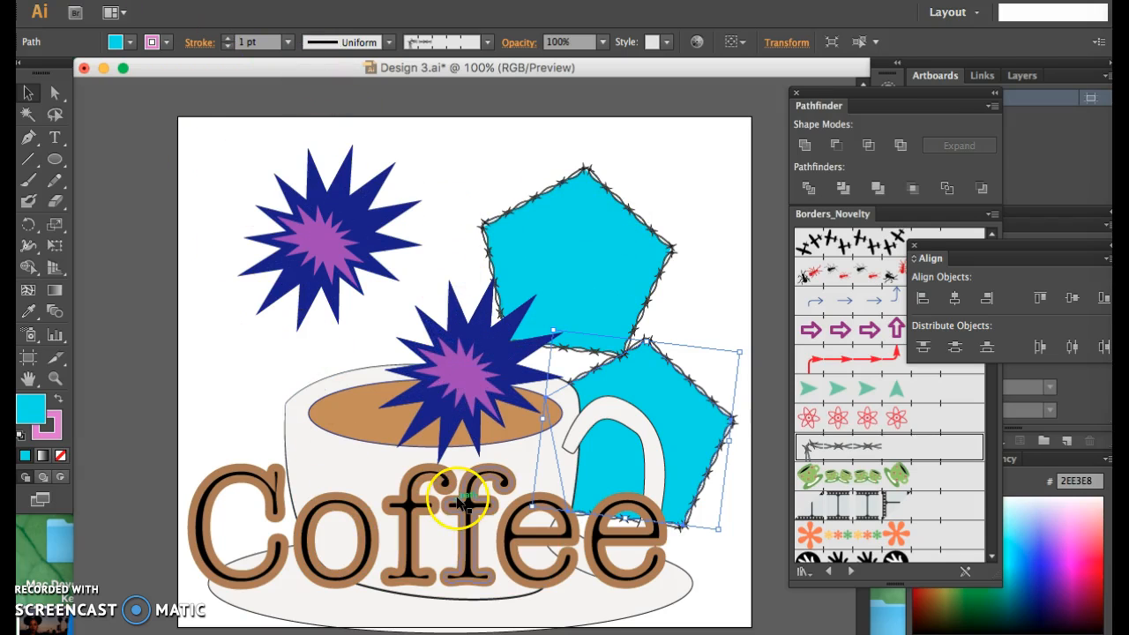
Save the document under the new name Coffee.ai in the illustrator 2017 folder, using the Illustrator CS6 version options
left_click(141, 1)
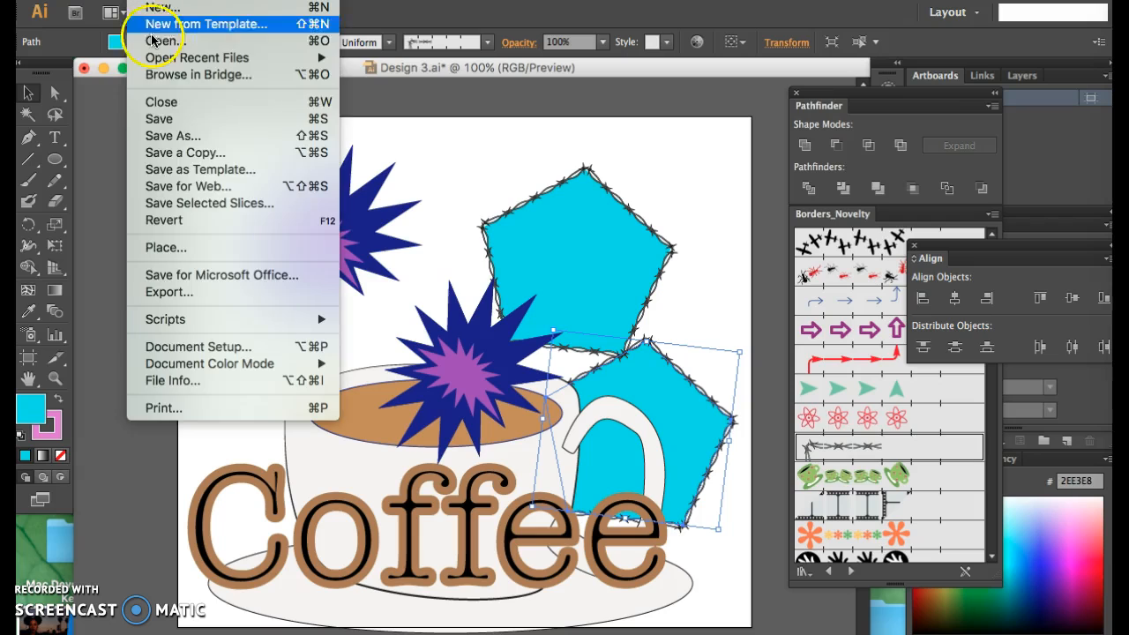
left_click(167, 136)
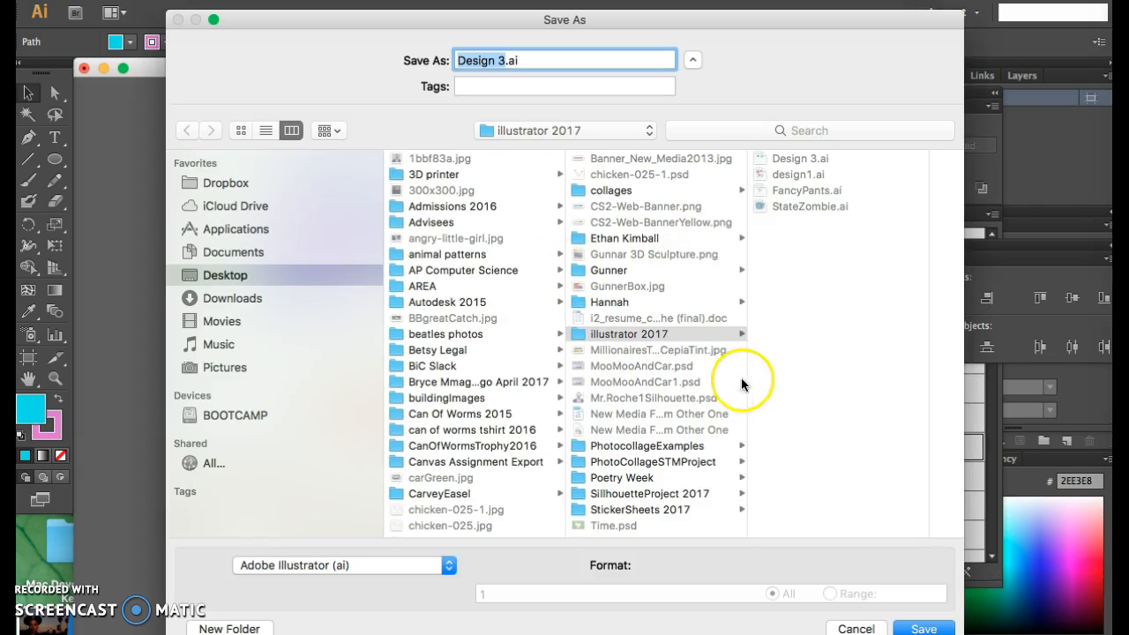
type("Coffee")
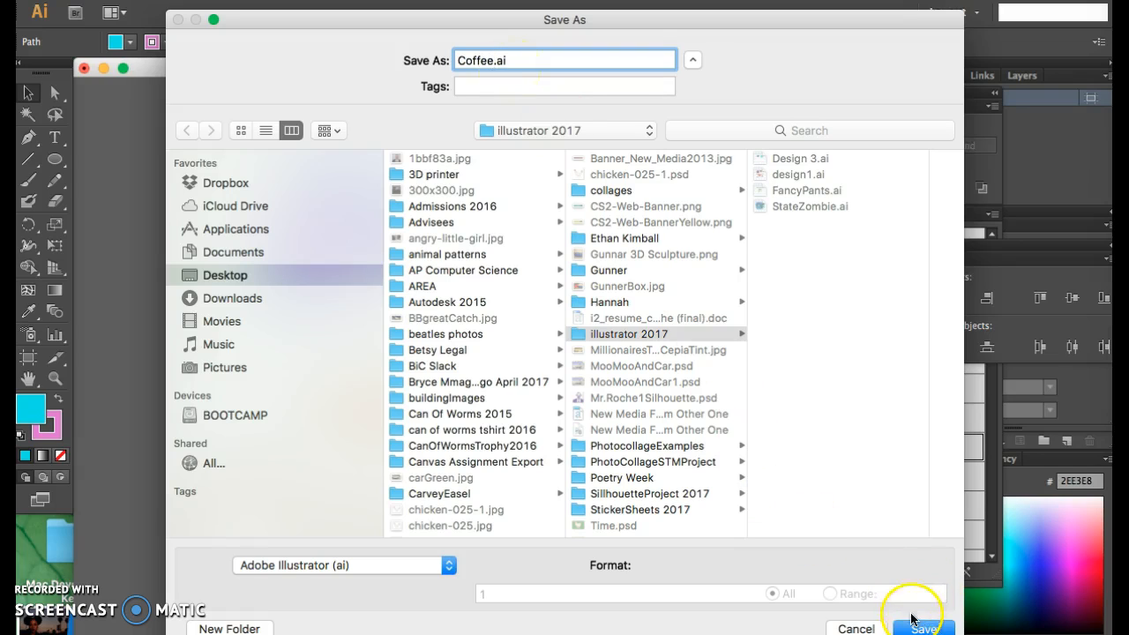
key("Return")
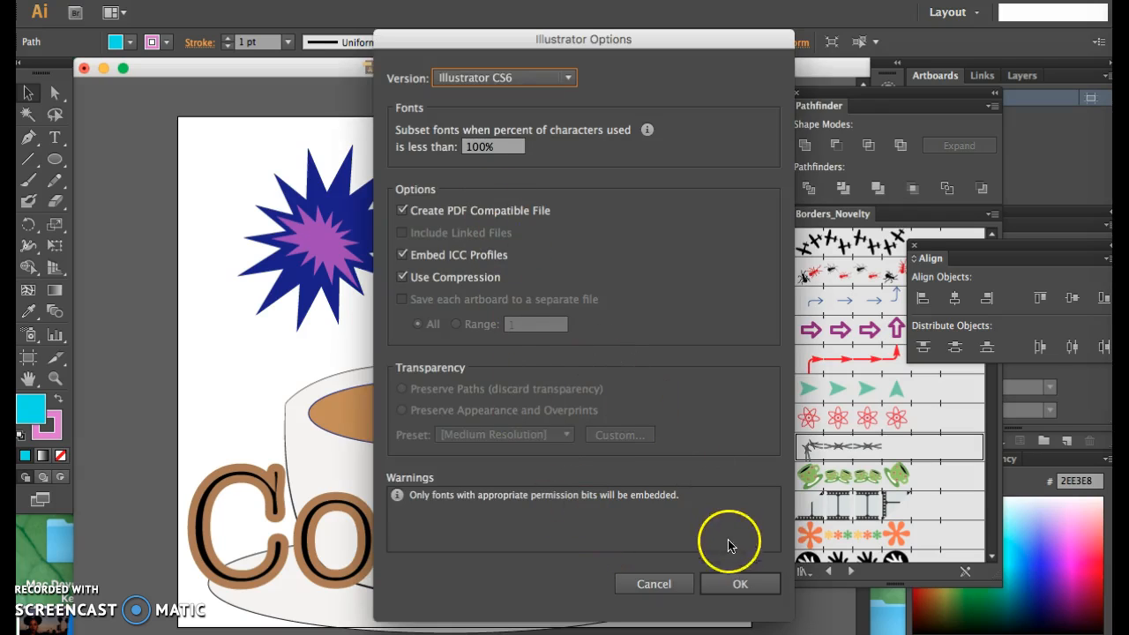
left_click(743, 584)
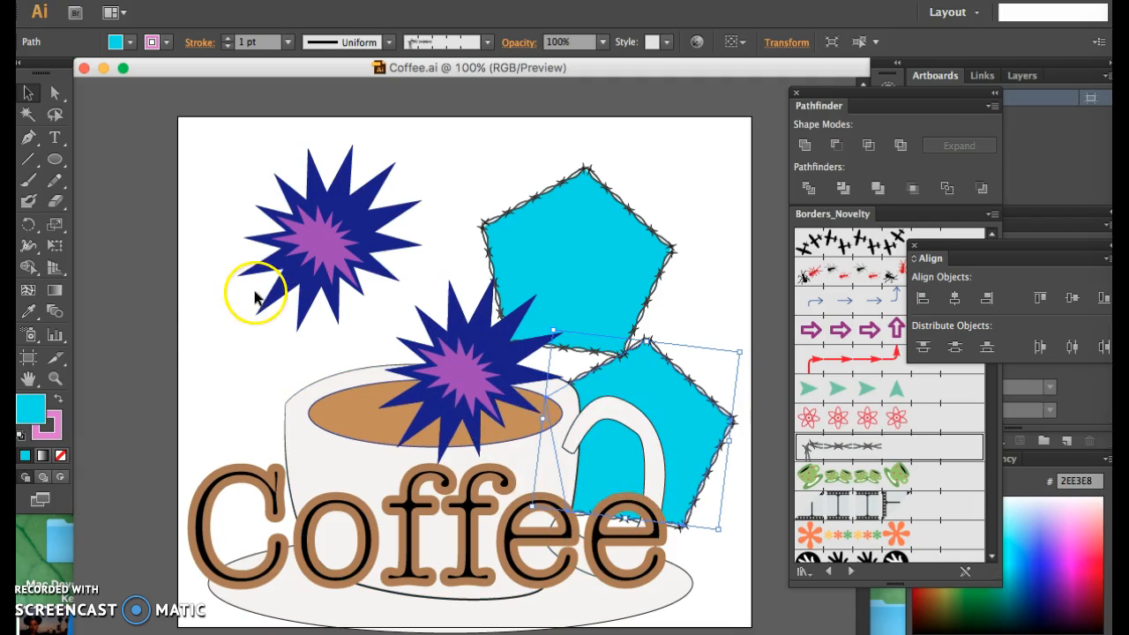
left_click(422, 529)
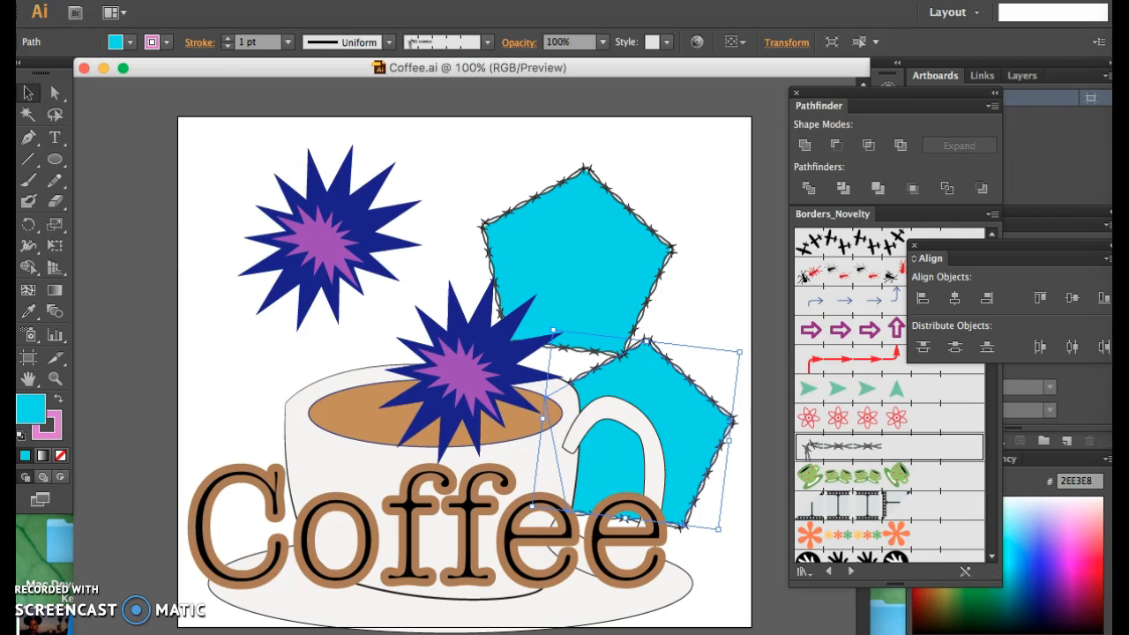
Export the artwork as the JPEG file Coffee.jpg in the illustrator 2017 folder with Maximum quality 9
left_click(88, 0)
mouse_move(150, 0)
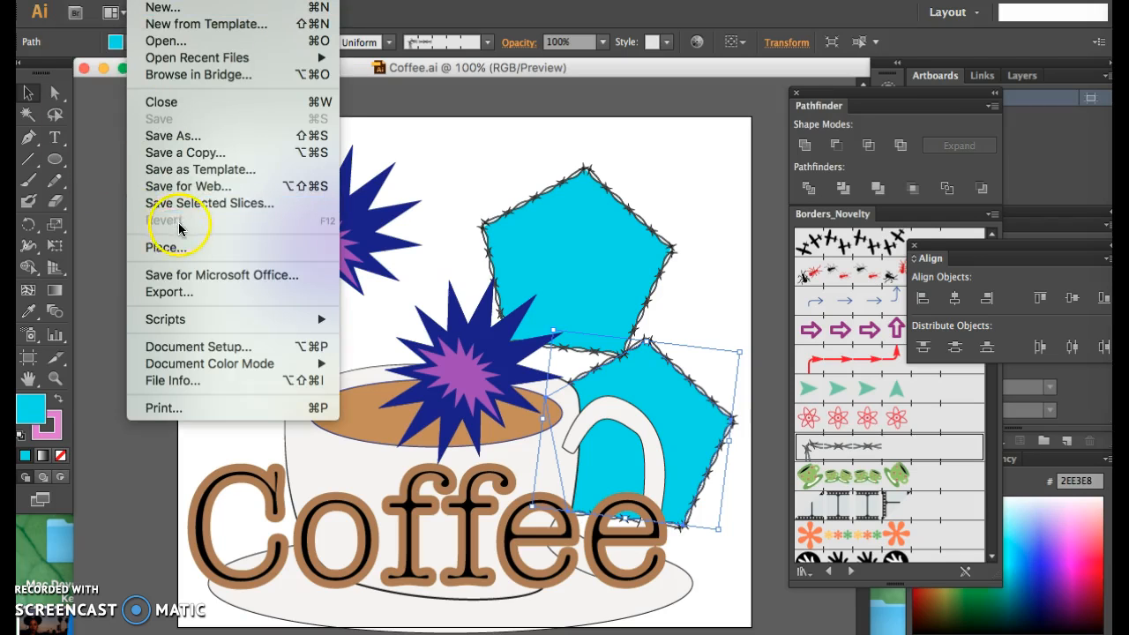
left_click(194, 292)
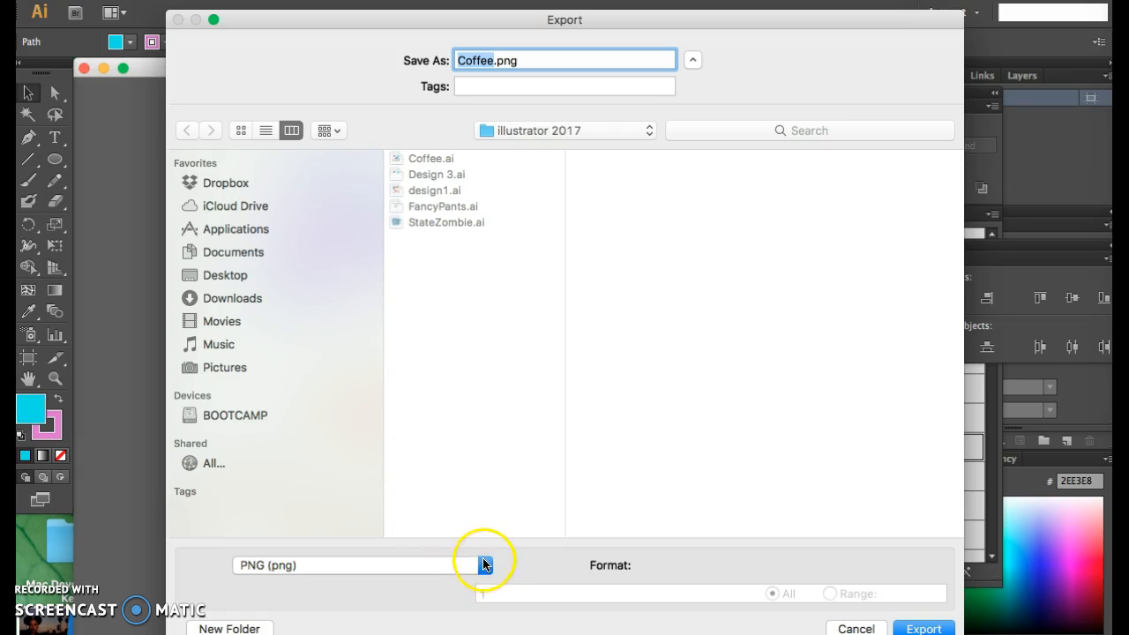
left_click(483, 564)
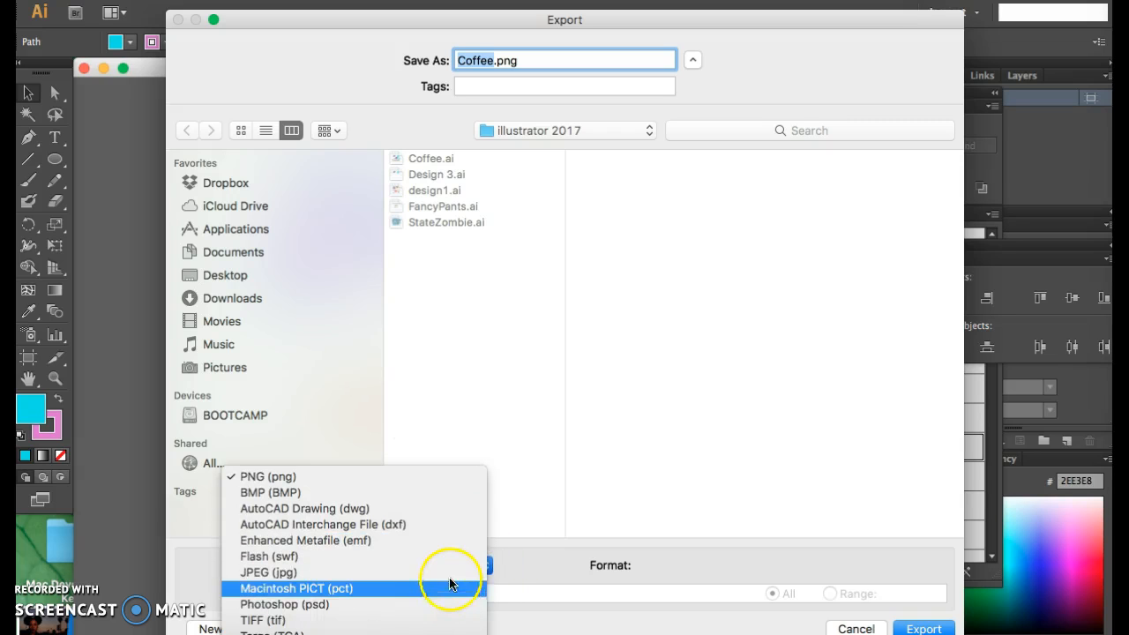
left_click(448, 576)
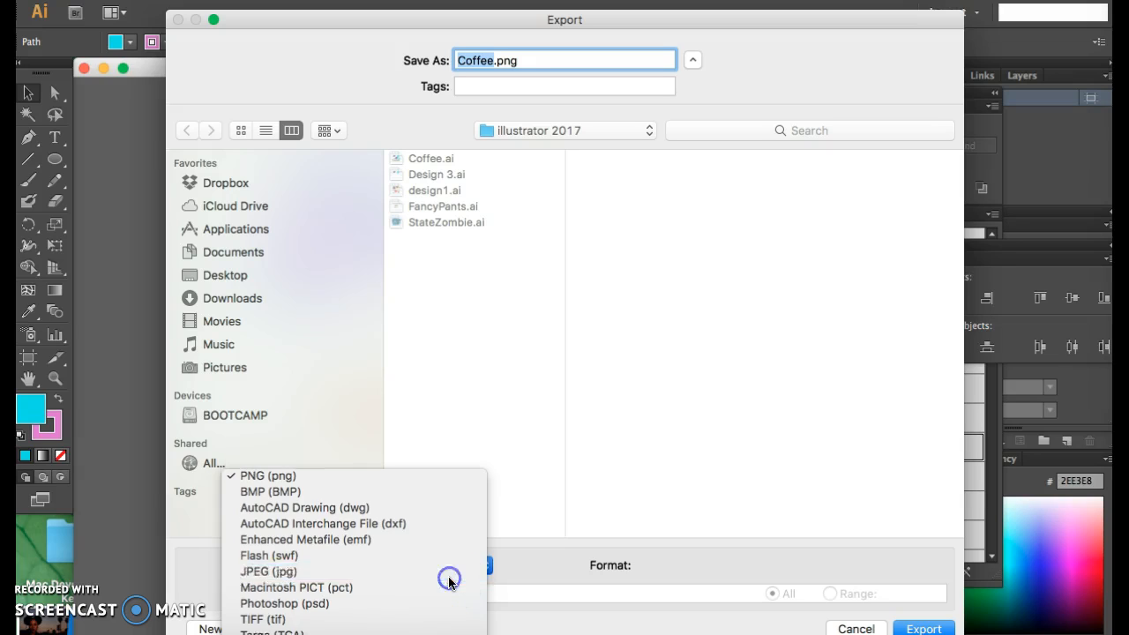
left_click(924, 628)
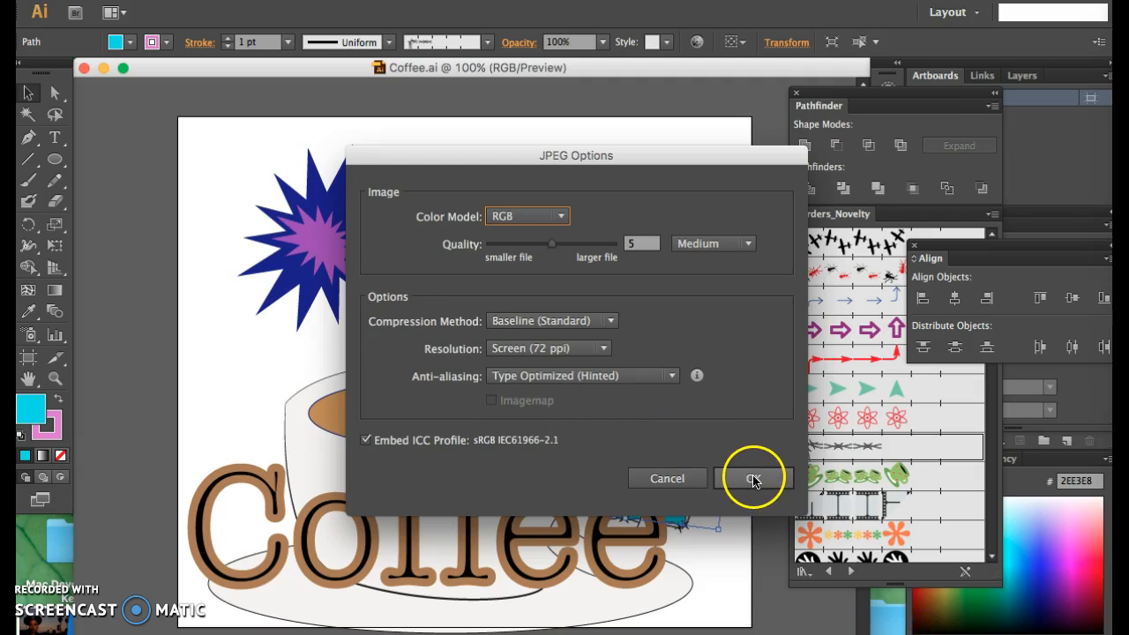
left_click(553, 247)
left_click_drag(551, 247, 586, 248)
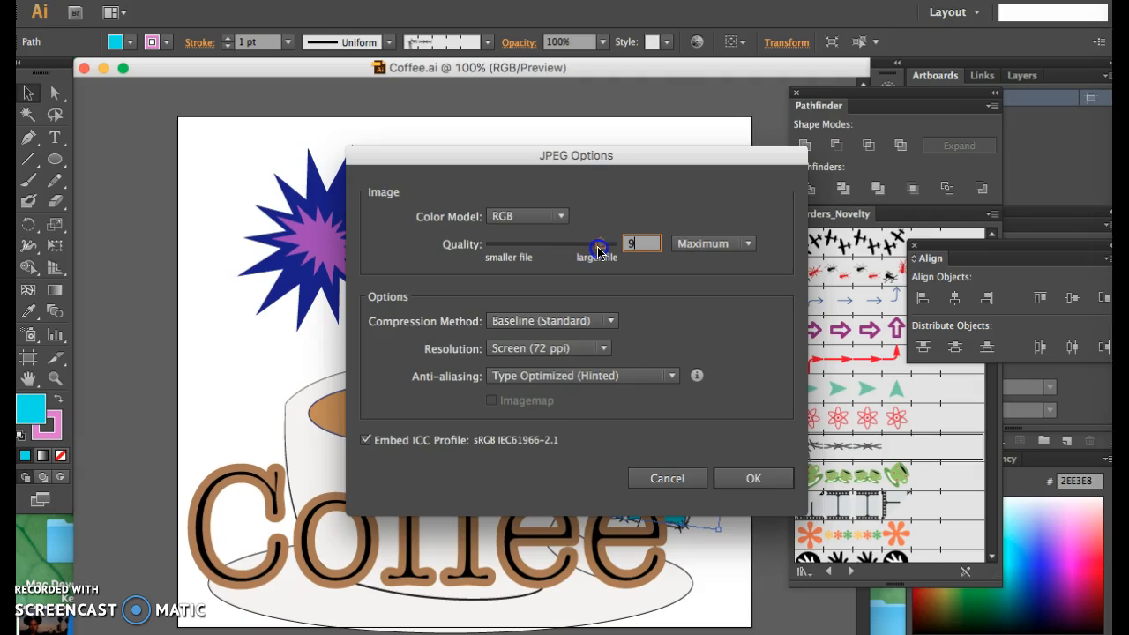
left_click(758, 475)
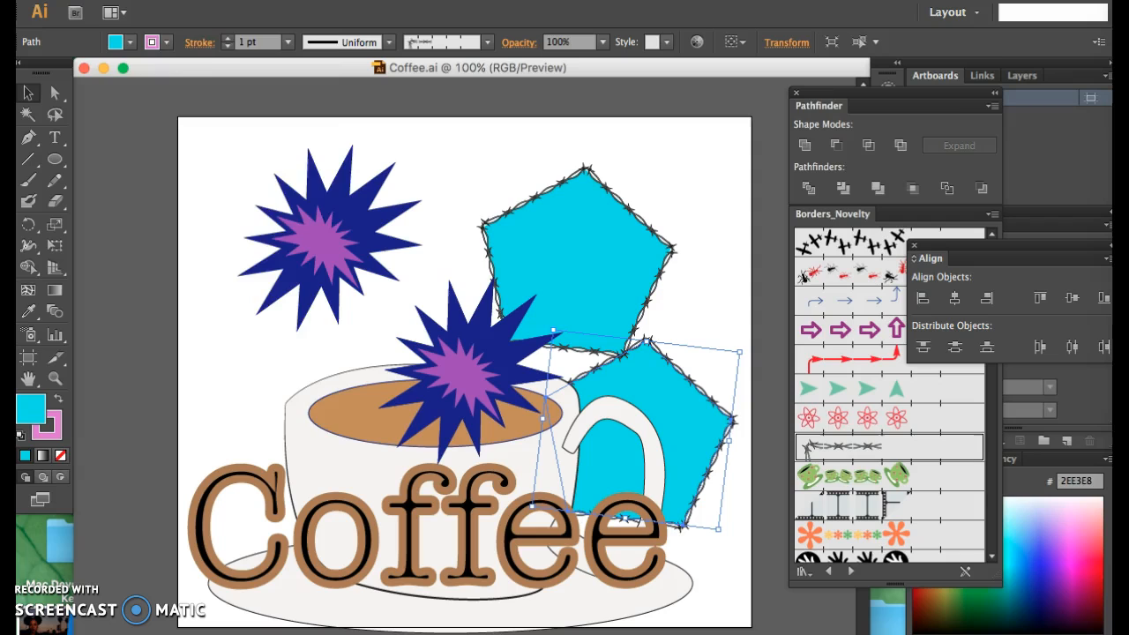
Start a Save for Web export with the JPEG High preset and choose New Media 2017's illustrator 2017 folder as the destination
left_click(145, 1)
left_click(188, 187)
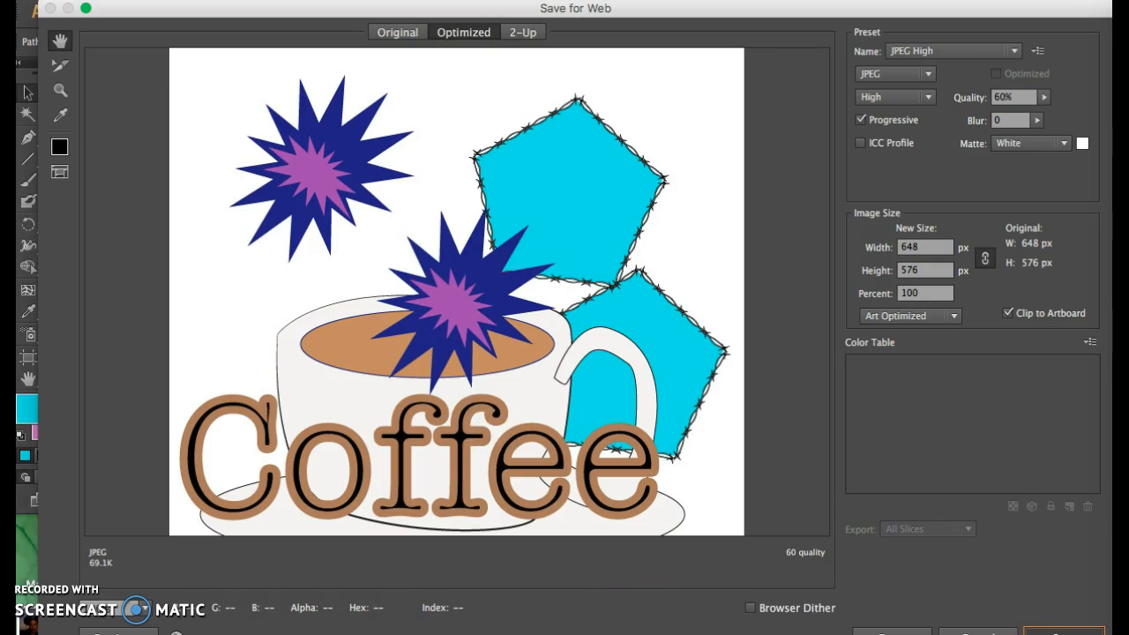
key("Return")
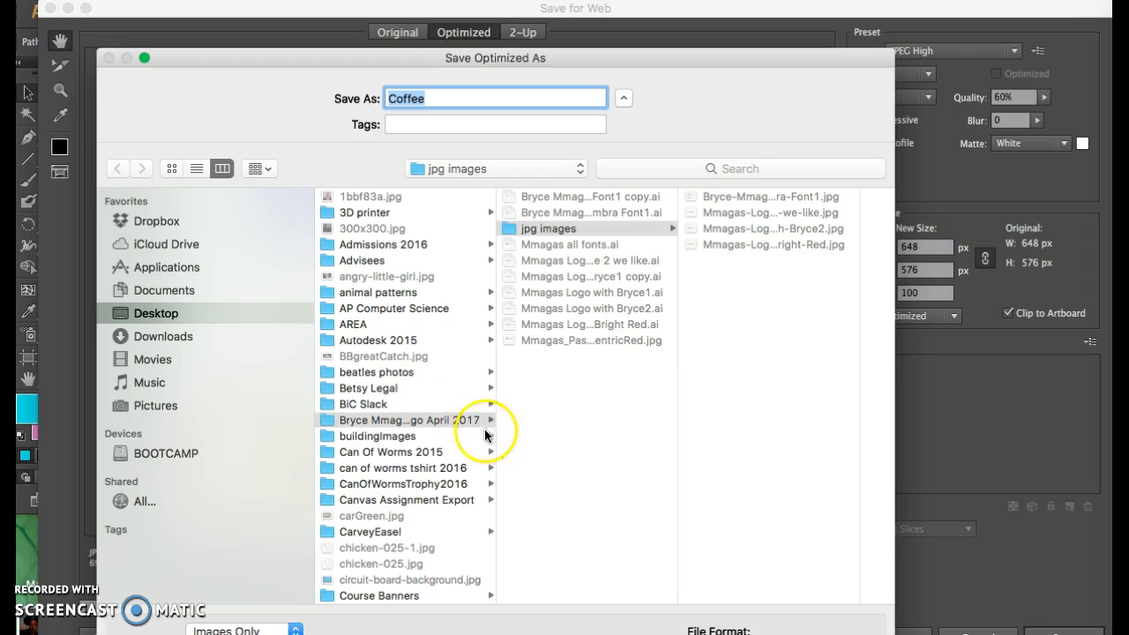
scroll(355, 438, "down", 20)
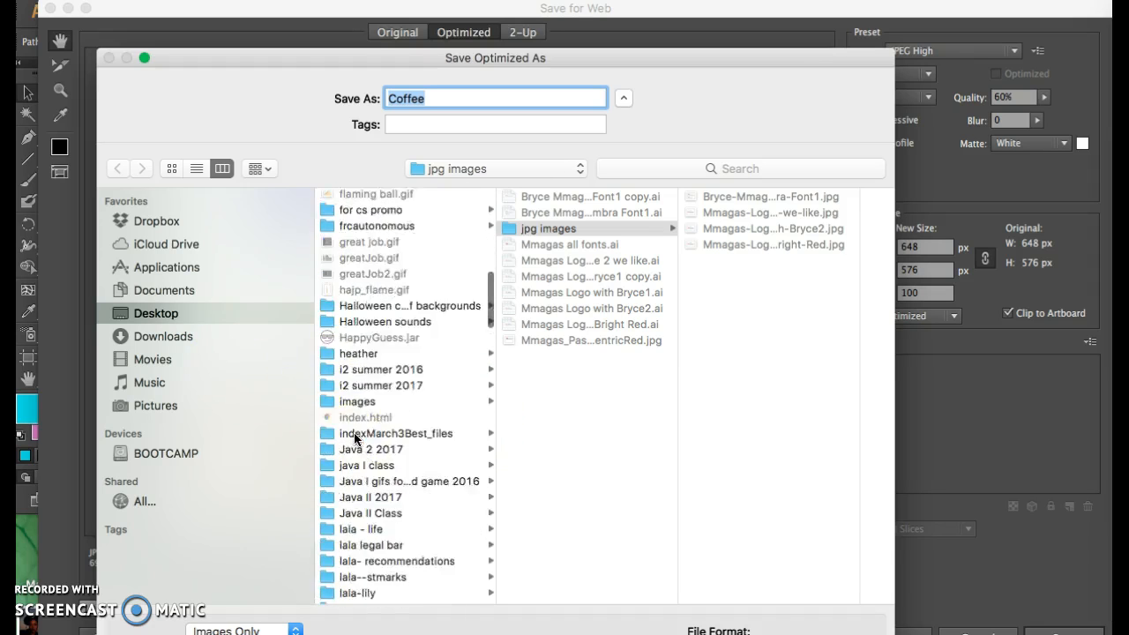
scroll(355, 438, "up", 1)
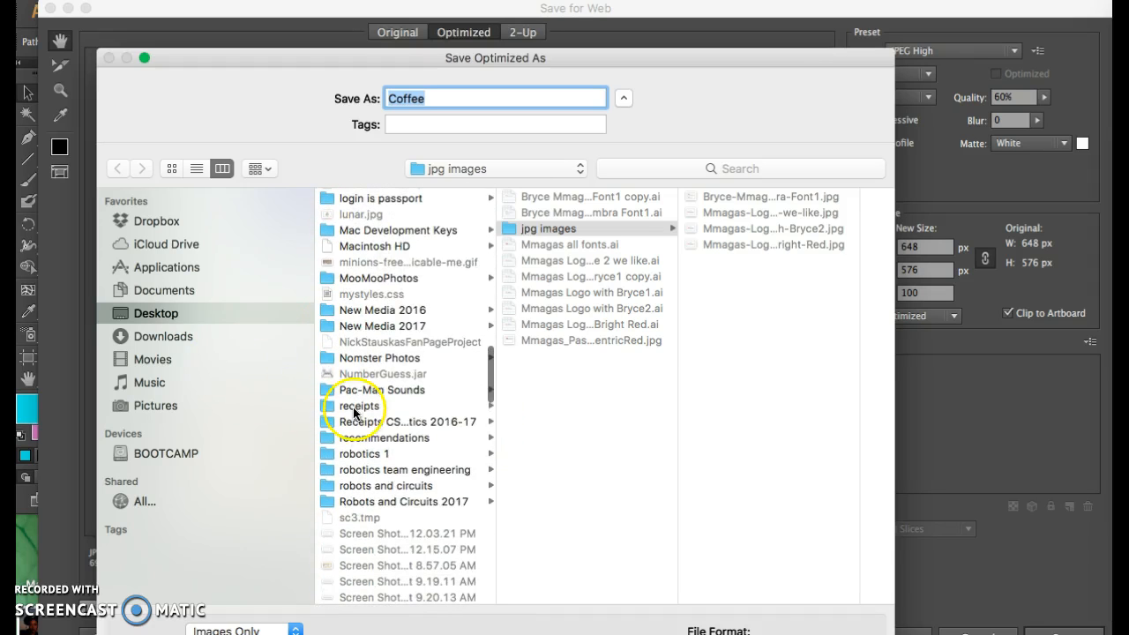
left_click(325, 327)
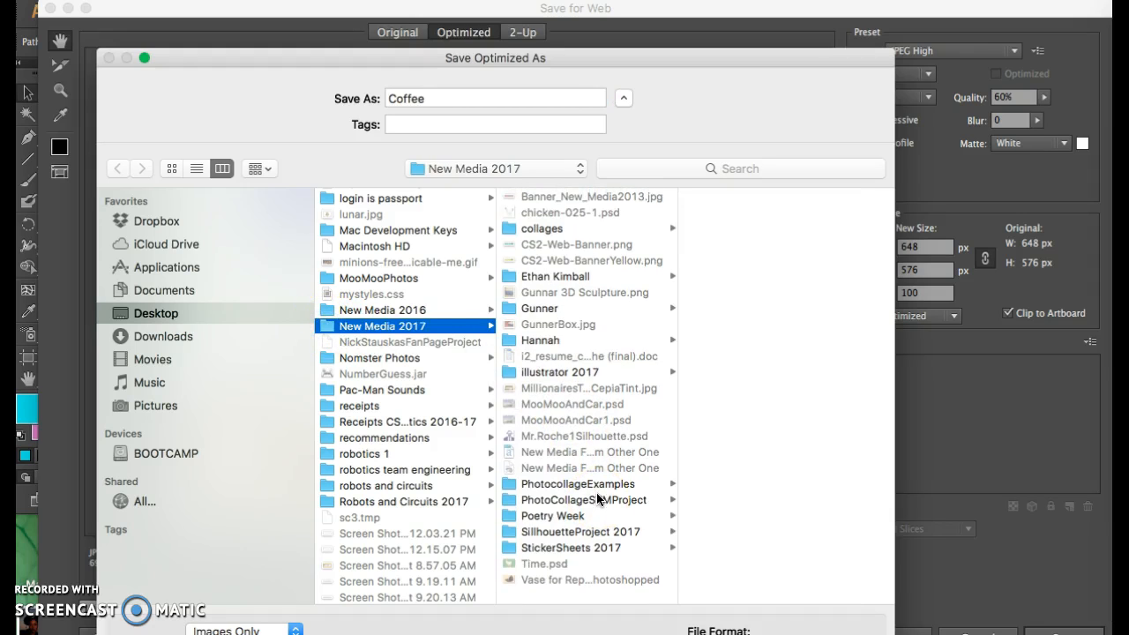
left_click(512, 371)
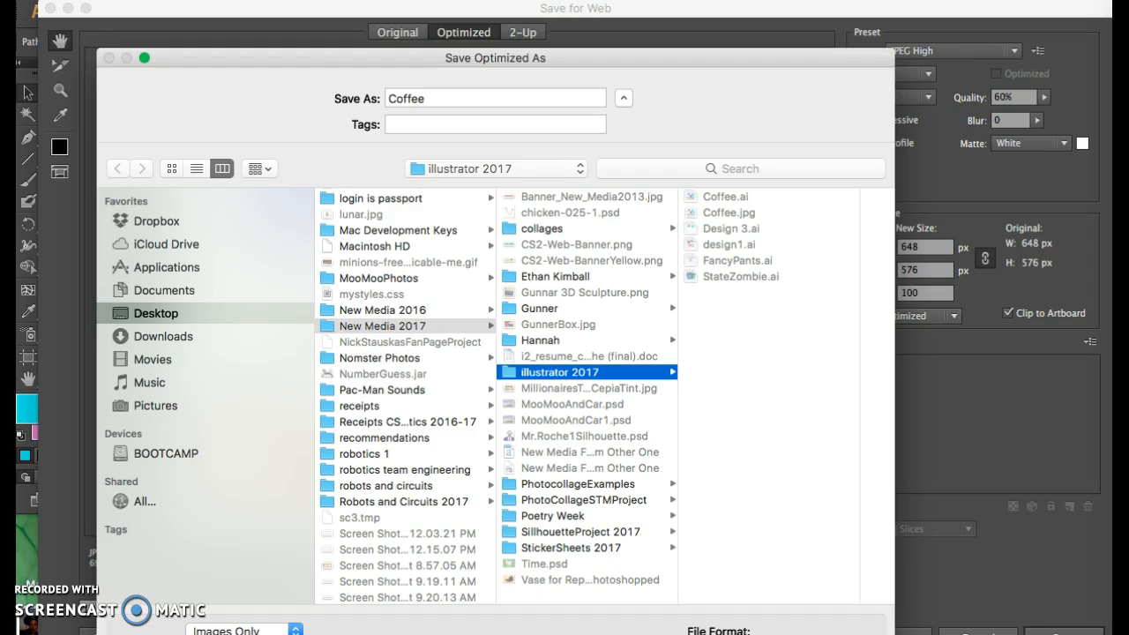
Decline replacing the existing Coffee.jpg and save the web-optimized image under the name Coffee2
key("Return")
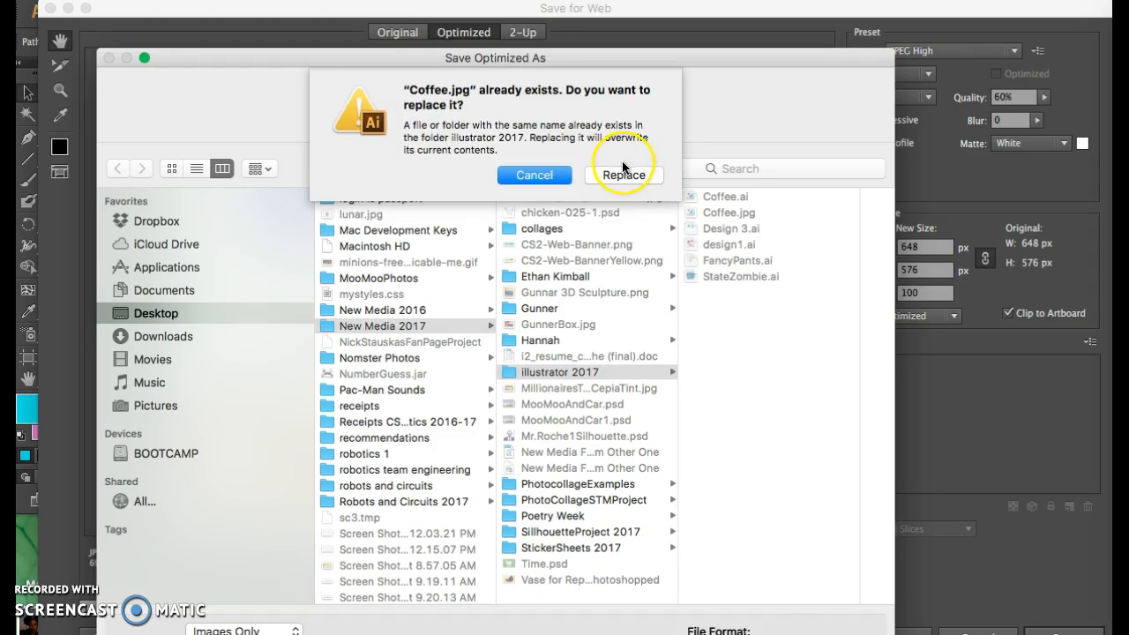
left_click(534, 175)
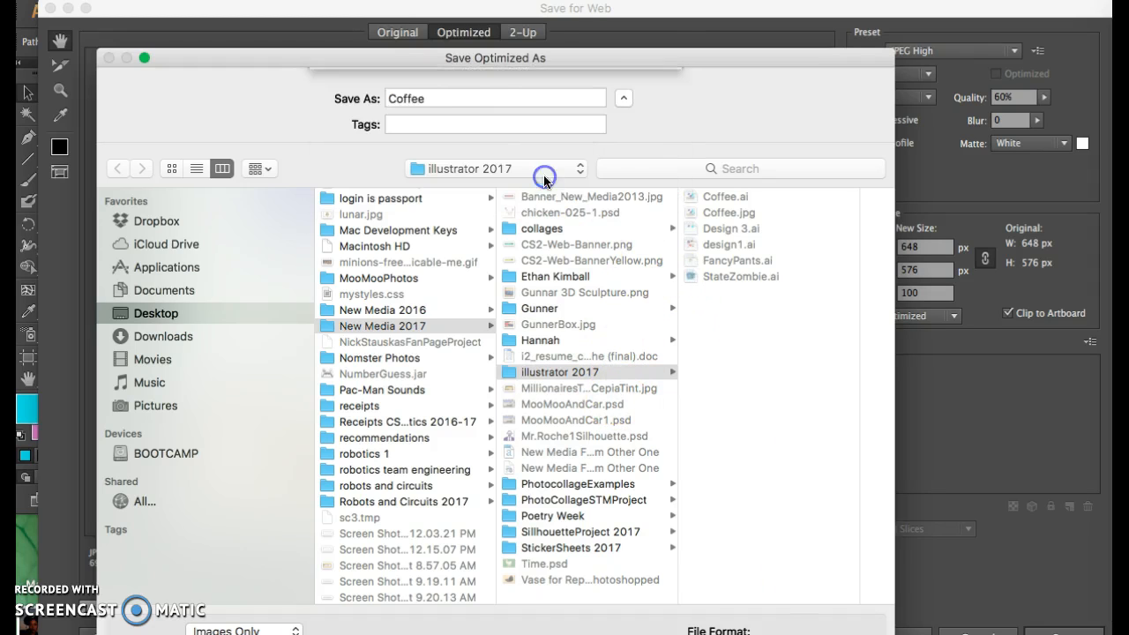
left_click(425, 95)
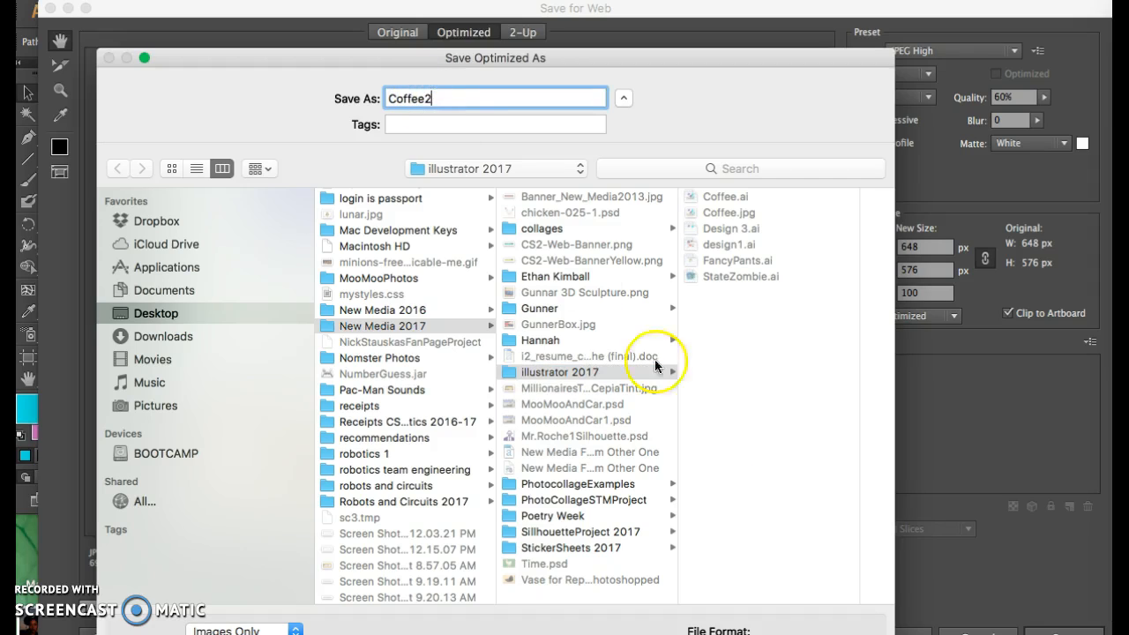
key("Return")
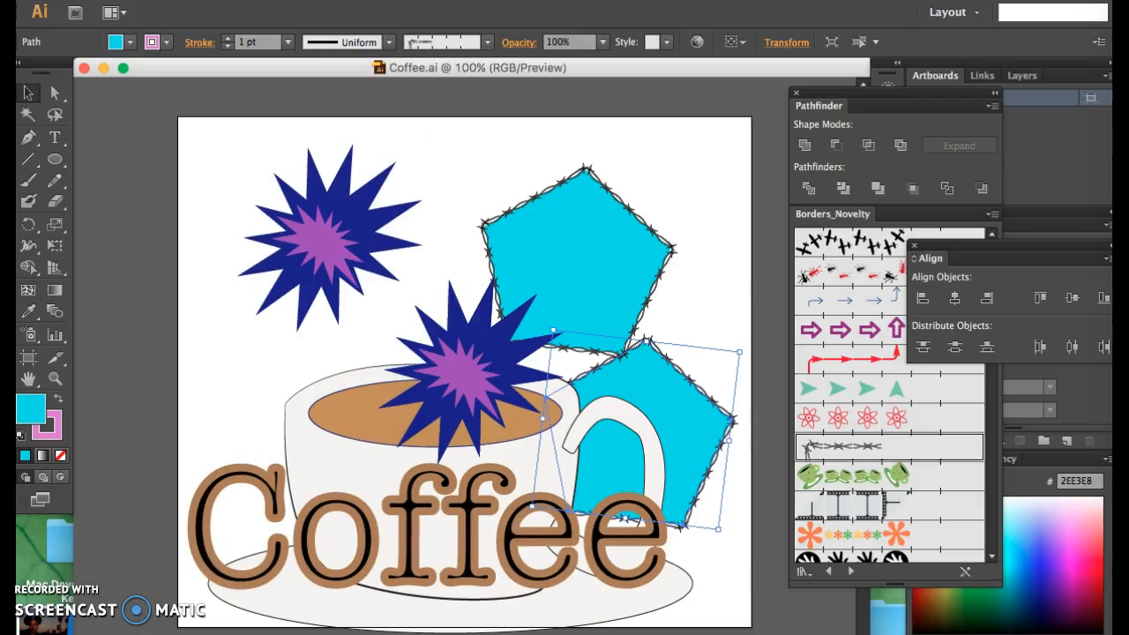